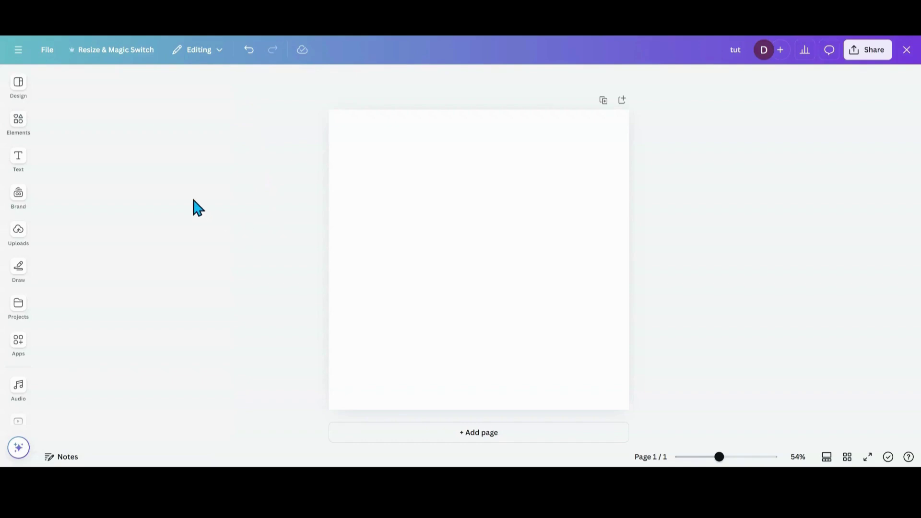
Search the design elements for "side profile".
{"action": "left_click", "coordinate": [18, 122]}
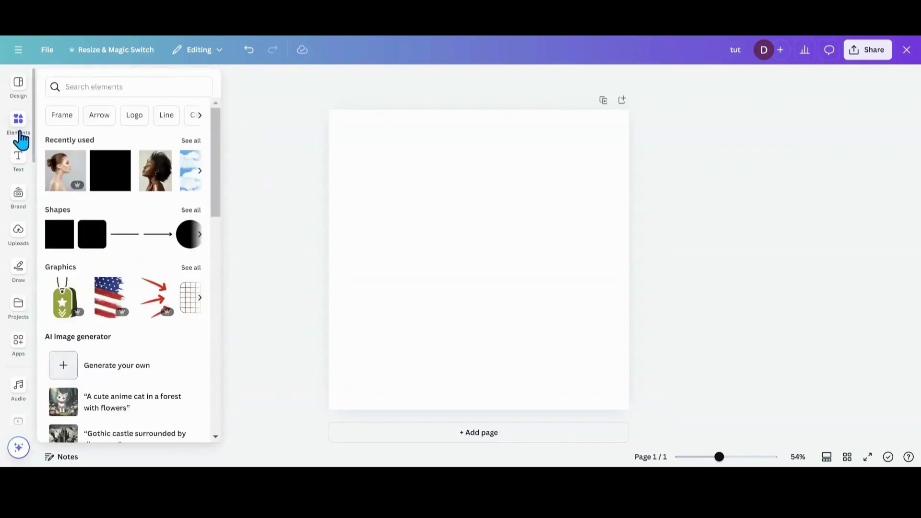
{"action": "left_click", "coordinate": [90, 91]}
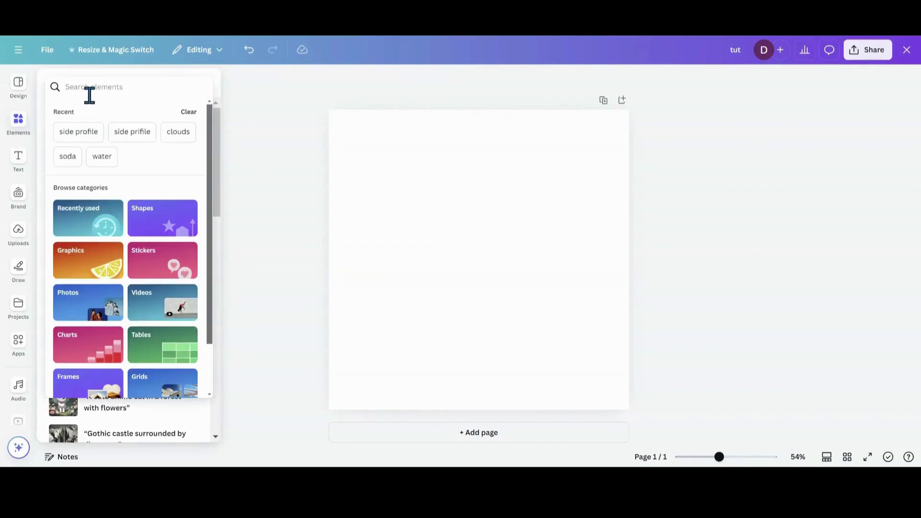
{"action": "type", "text": "side p"}
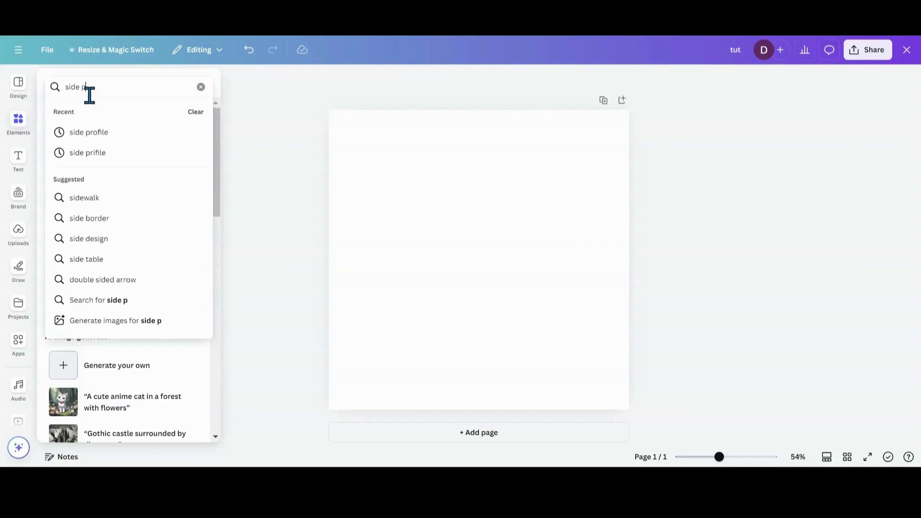
{"action": "type", "text": "rof"}
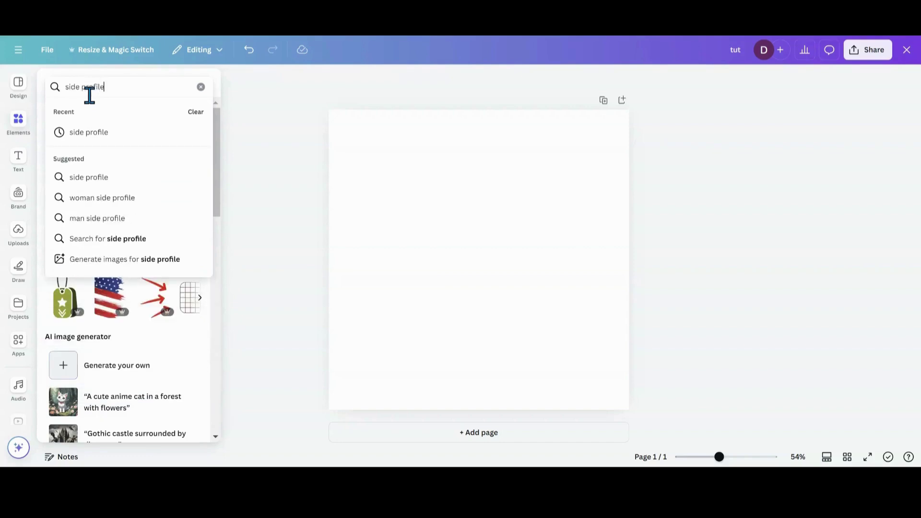
{"action": "type", "text": "ile"}
{"action": "key", "text": "Return"}
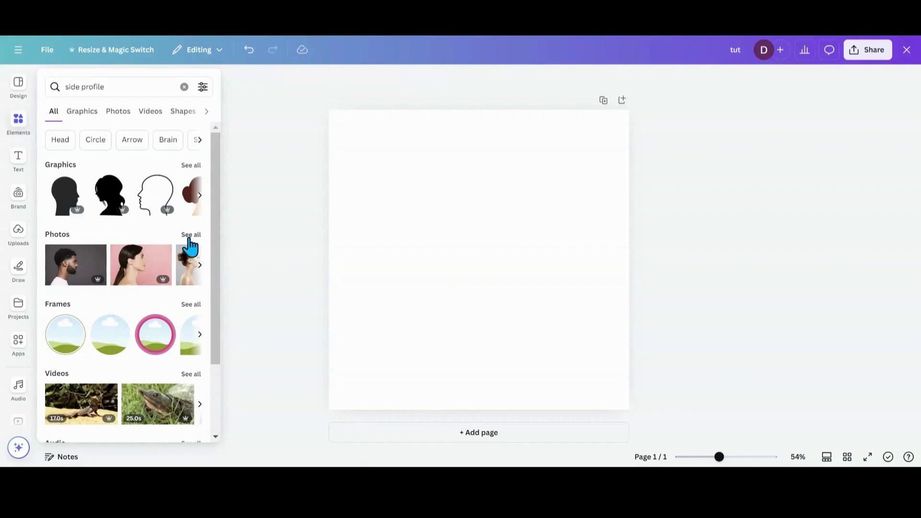
Add the side-profile photo of the woman with a hair bun on a grey background to the page.
{"action": "left_click", "coordinate": [189, 239]}
{"action": "left_click", "coordinate": [79, 253]}
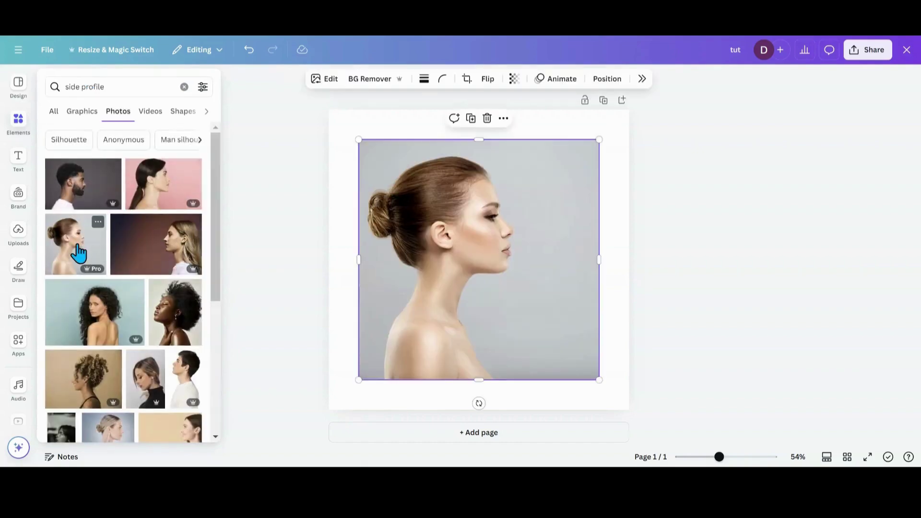
{"action": "left_click_drag", "start_coordinate": [432, 263], "coordinate": [442, 255]}
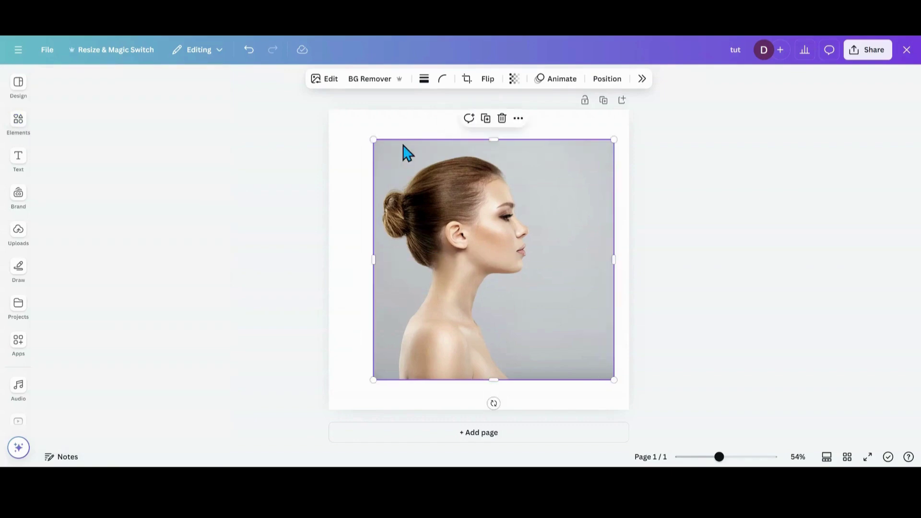
Remove the photo's background, crop away the empty area in front of the face, and centre the portrait horizontally.
{"action": "left_click", "coordinate": [380, 89]}
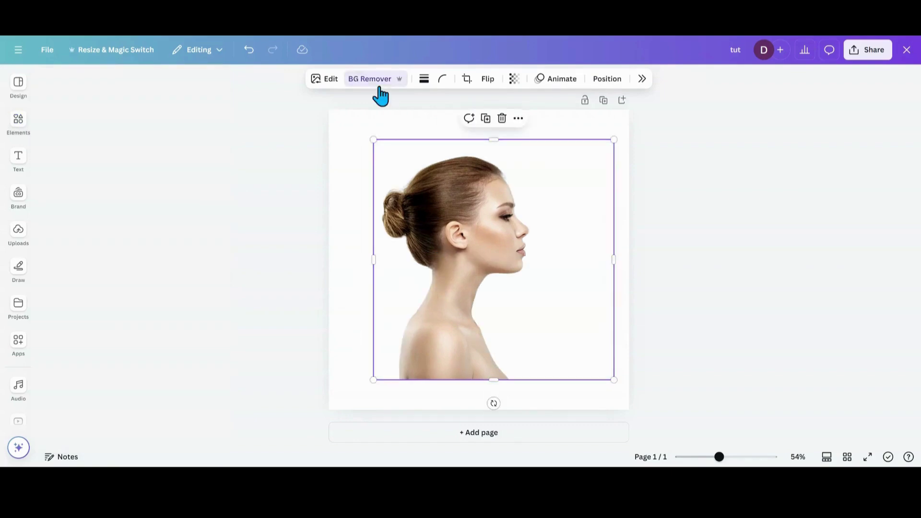
{"action": "left_click_drag", "start_coordinate": [614, 260], "coordinate": [558, 260]}
{"action": "mouse_move", "coordinate": [485, 289]}
{"action": "left_mouse_down"}
{"action": "mouse_move", "coordinate": [507, 297]}
{"action": "mouse_move", "coordinate": [496, 299]}
{"action": "left_mouse_up"}
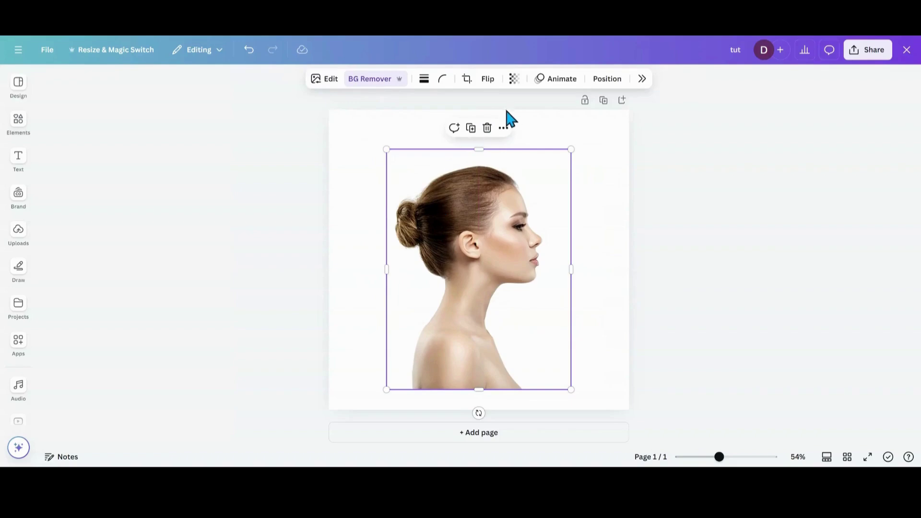
Flip the portrait horizontally so that the woman faces the opposite way.
{"action": "left_click", "coordinate": [493, 85]}
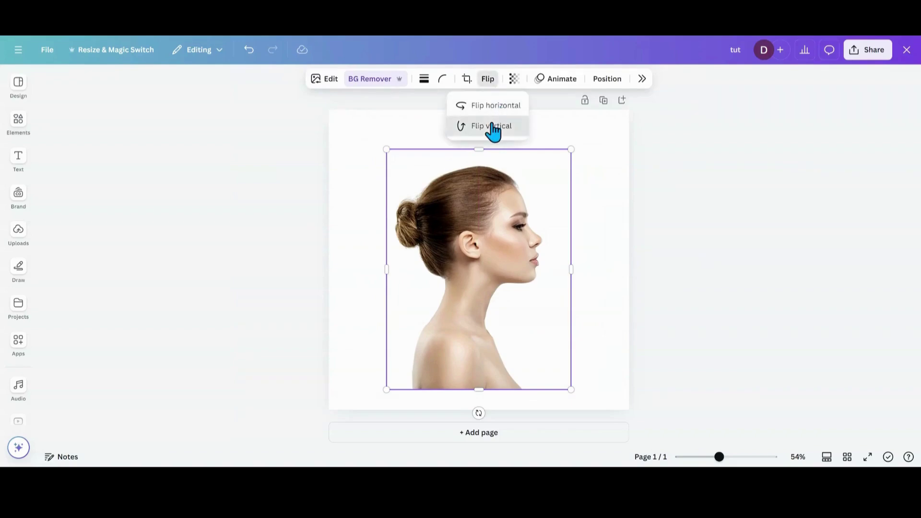
{"action": "left_click", "coordinate": [492, 127]}
{"action": "left_click", "coordinate": [493, 128]}
{"action": "left_click", "coordinate": [489, 108]}
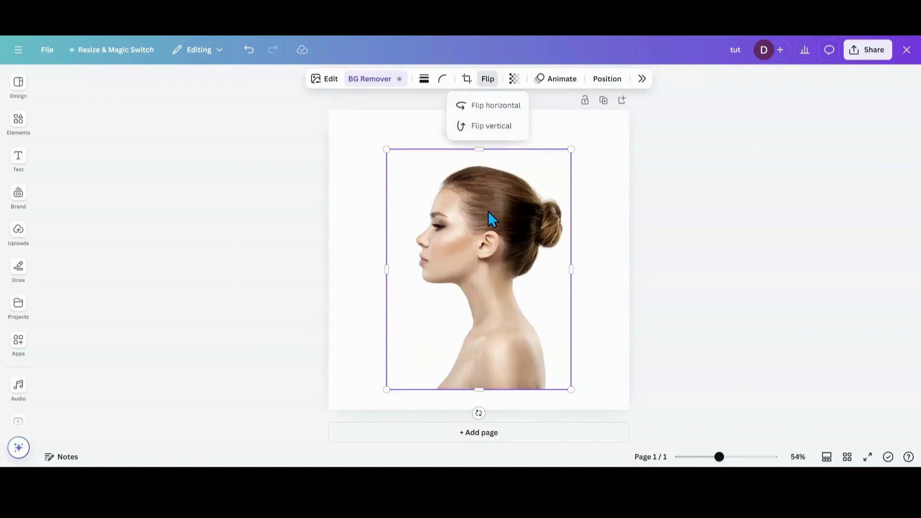
Enlarge the portrait so it rests on the page's bottom edge, and duplicate the page.
{"action": "left_click_drag", "start_coordinate": [488, 211], "coordinate": [491, 231]}
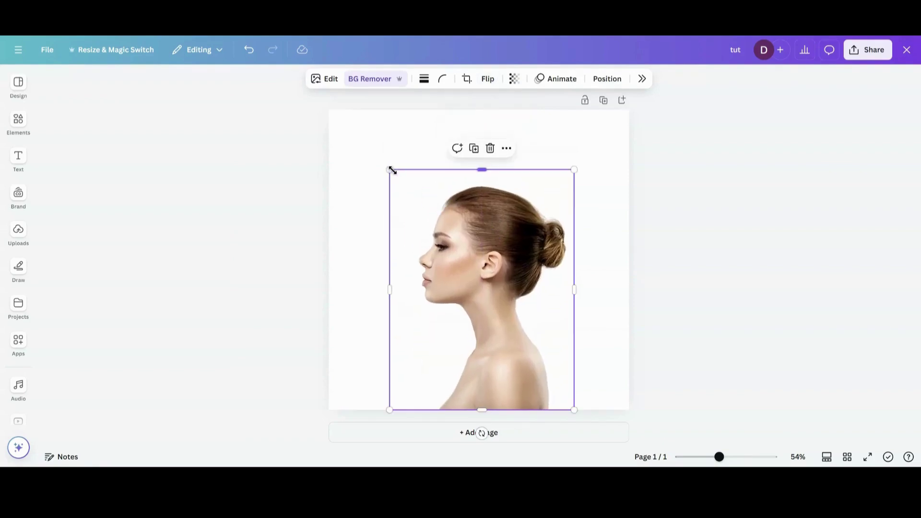
{"action": "left_click_drag", "start_coordinate": [389, 170], "coordinate": [359, 129]}
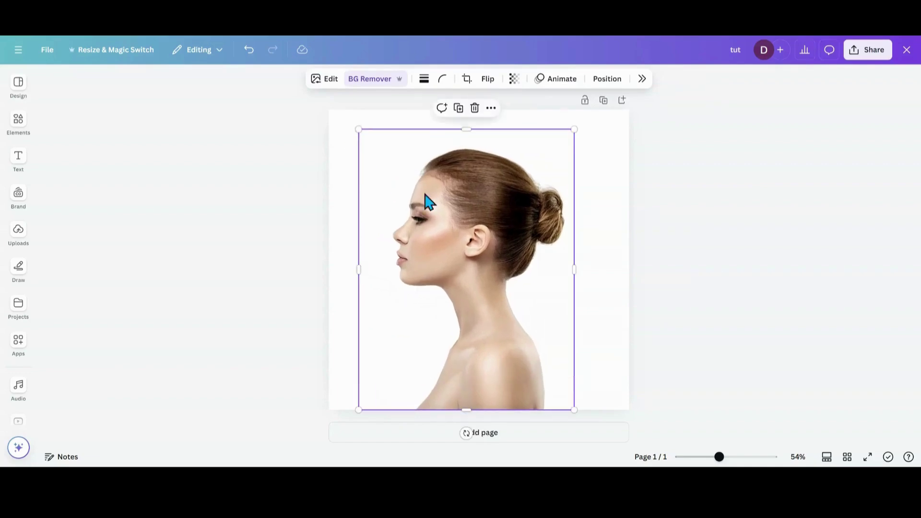
{"action": "left_click_drag", "start_coordinate": [474, 221], "coordinate": [495, 207]}
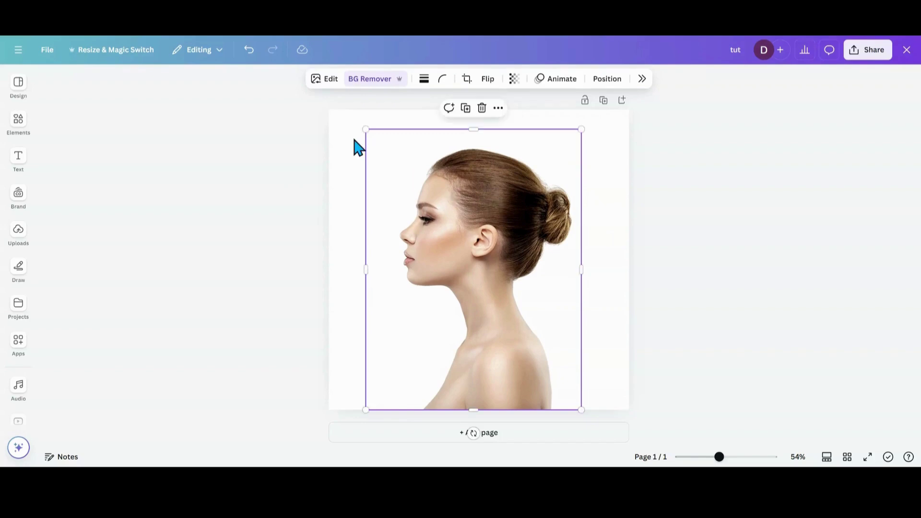
{"action": "left_click", "coordinate": [604, 101]}
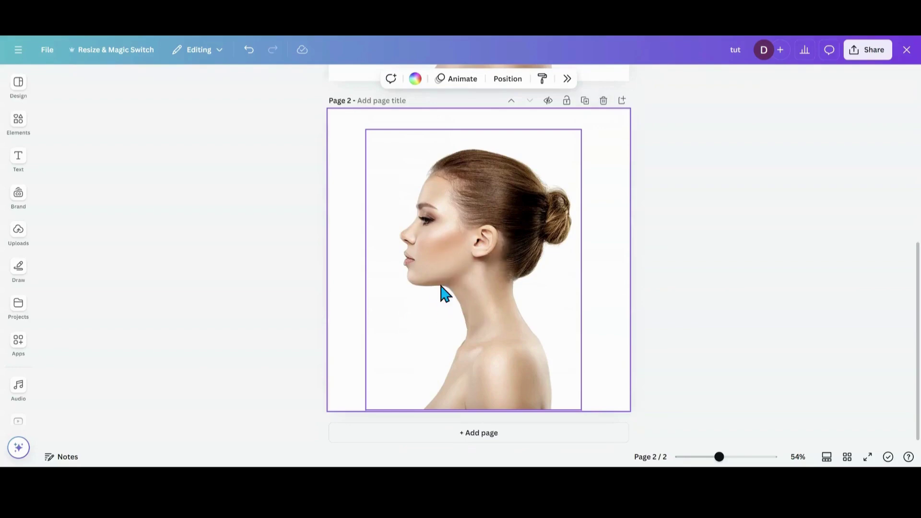
Add a square shape from the recently used elements to page 1 and stretch it to cover the whole page.
{"action": "scroll", "coordinate": [422, 290], "scroll_direction": "up", "scroll_amount": 5}
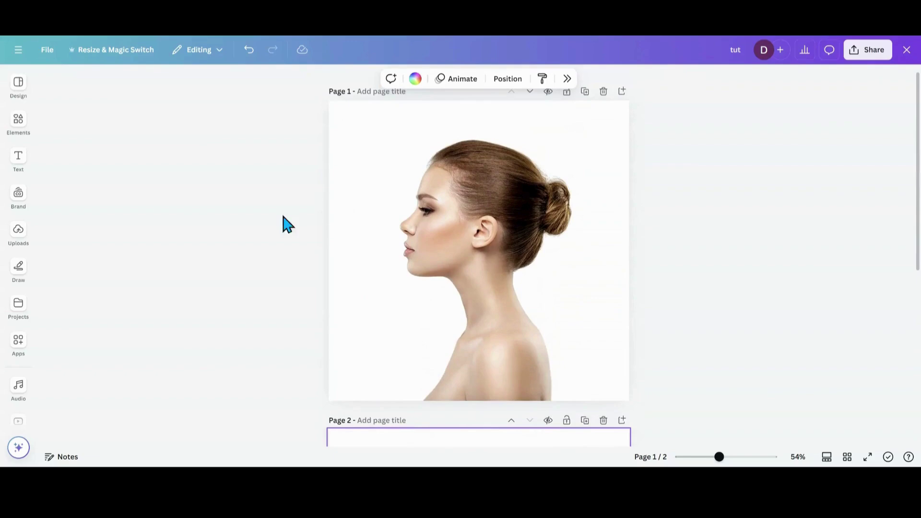
{"action": "left_click", "coordinate": [17, 123]}
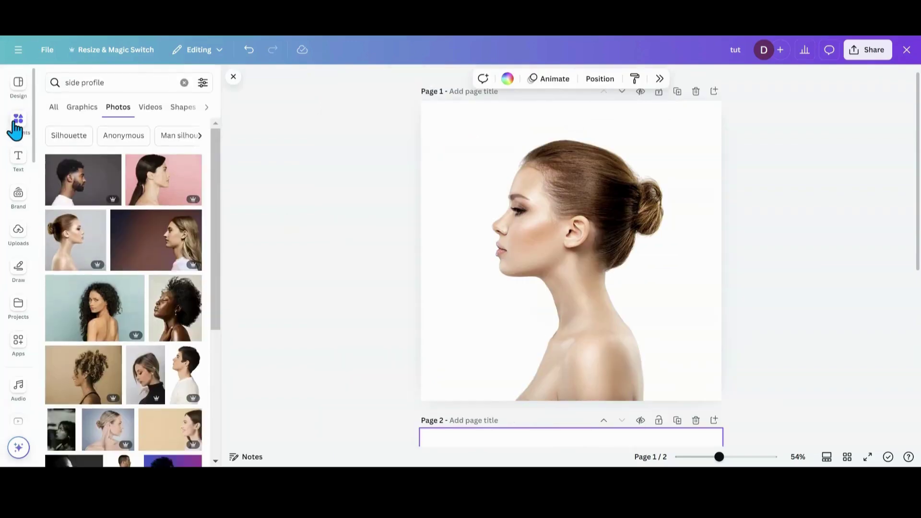
{"action": "left_click", "coordinate": [184, 82]}
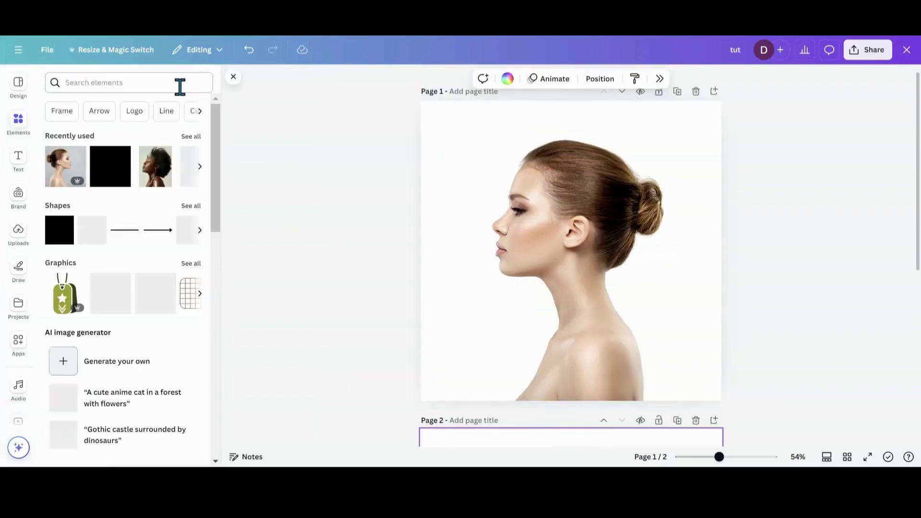
{"action": "left_click", "coordinate": [120, 177]}
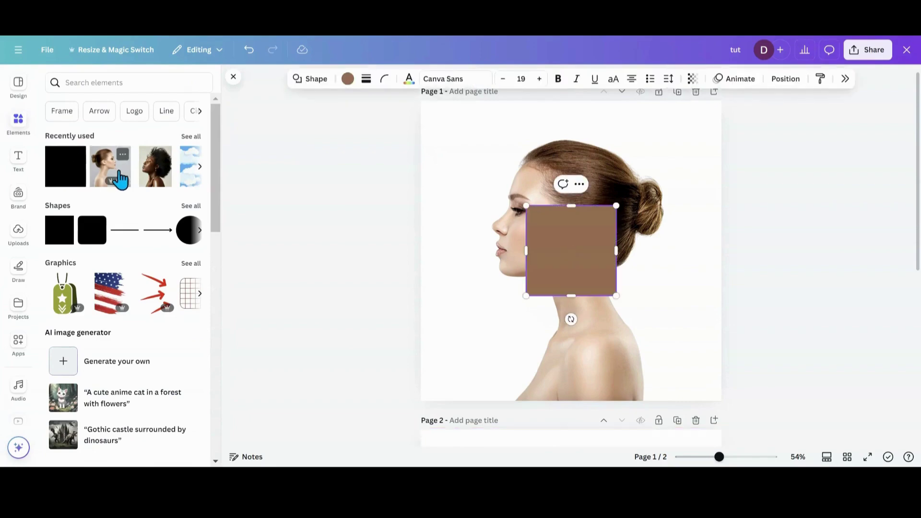
{"action": "left_click_drag", "start_coordinate": [547, 236], "coordinate": [450, 129]}
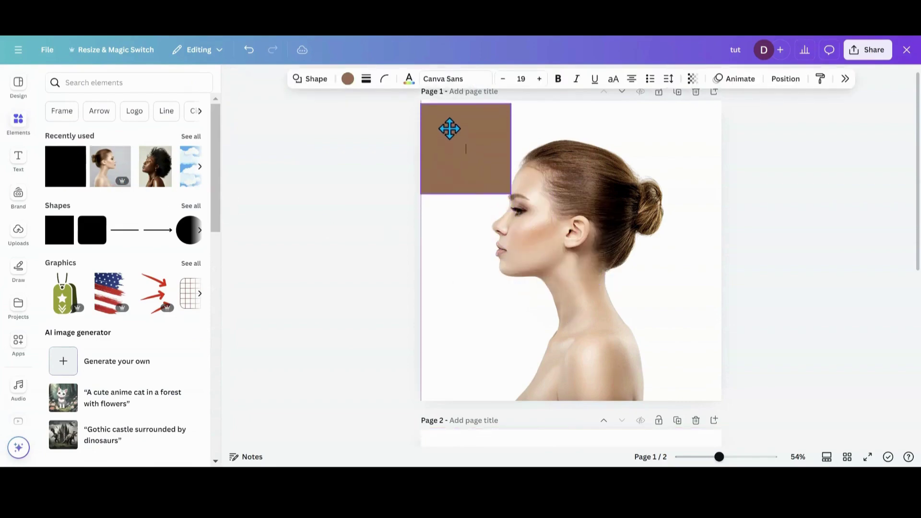
{"action": "left_click_drag", "start_coordinate": [511, 194], "coordinate": [721, 381]}
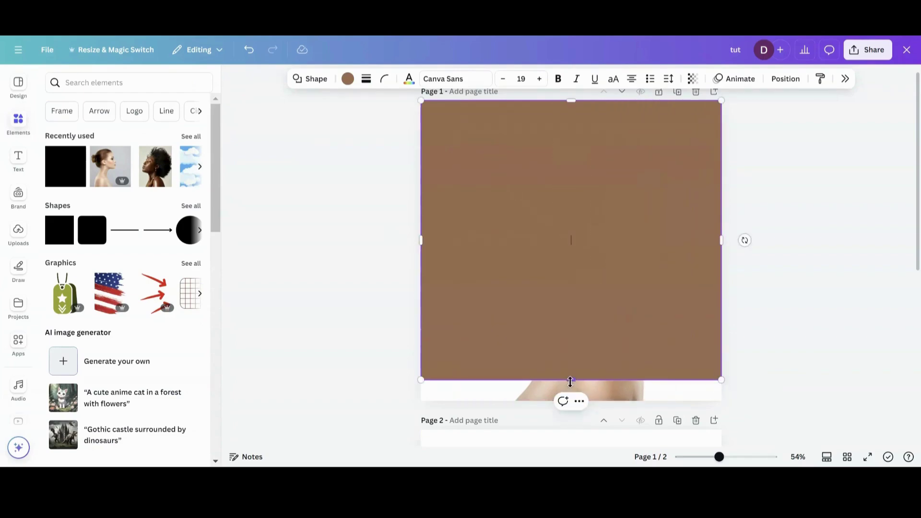
{"action": "left_click_drag", "start_coordinate": [570, 382], "coordinate": [572, 402]}
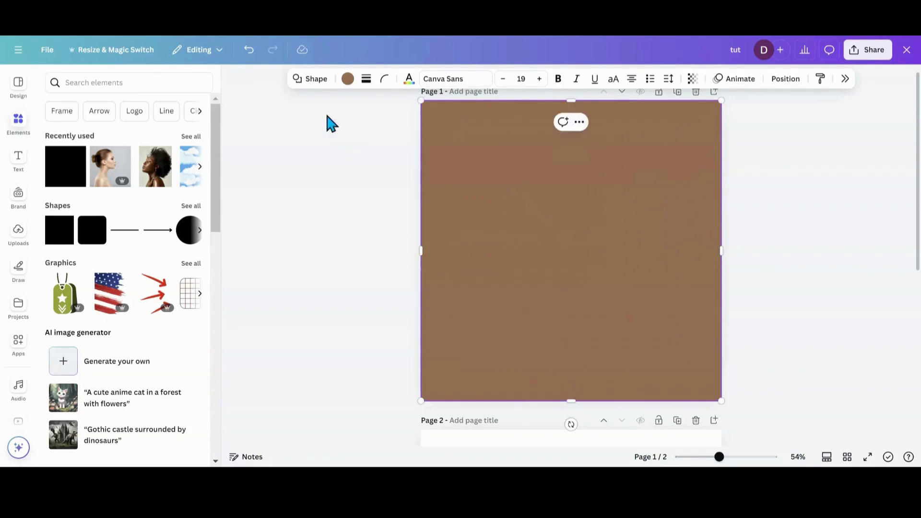
Recolour the square with the light turquoise default colour and move its layer behind the portrait.
{"action": "left_click", "coordinate": [348, 79]}
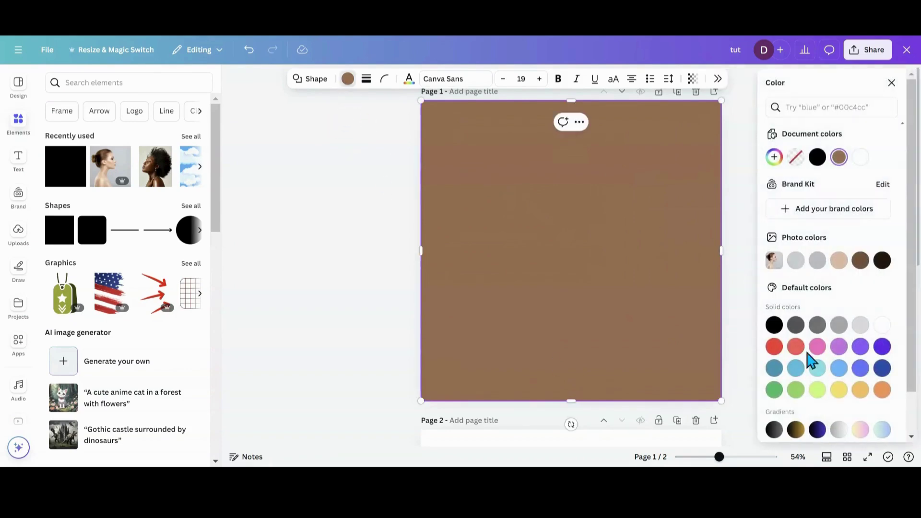
{"action": "left_click", "coordinate": [818, 368]}
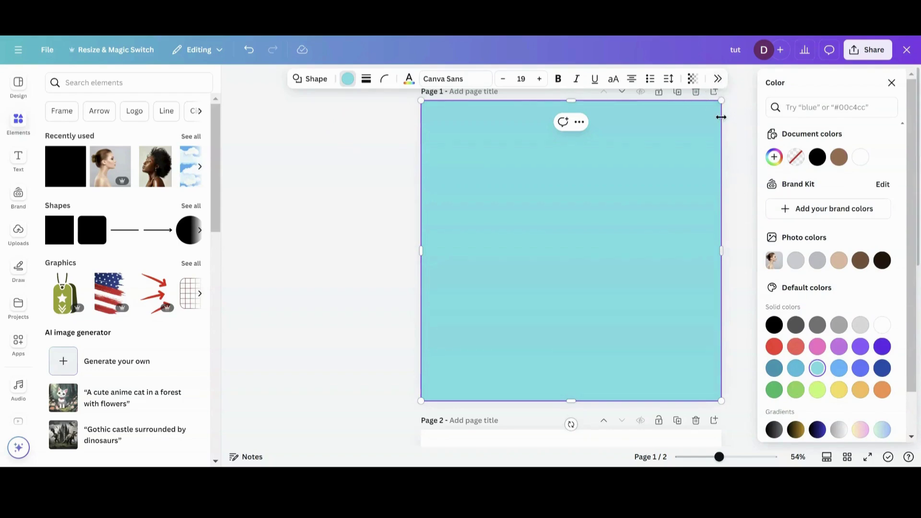
{"action": "left_click", "coordinate": [748, 133]}
{"action": "left_click", "coordinate": [787, 79]}
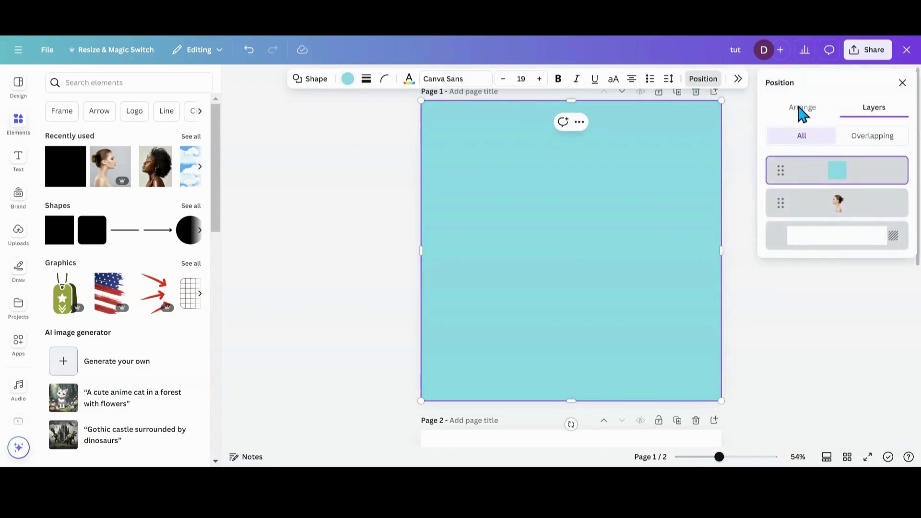
{"action": "left_click_drag", "start_coordinate": [821, 181], "coordinate": [819, 217]}
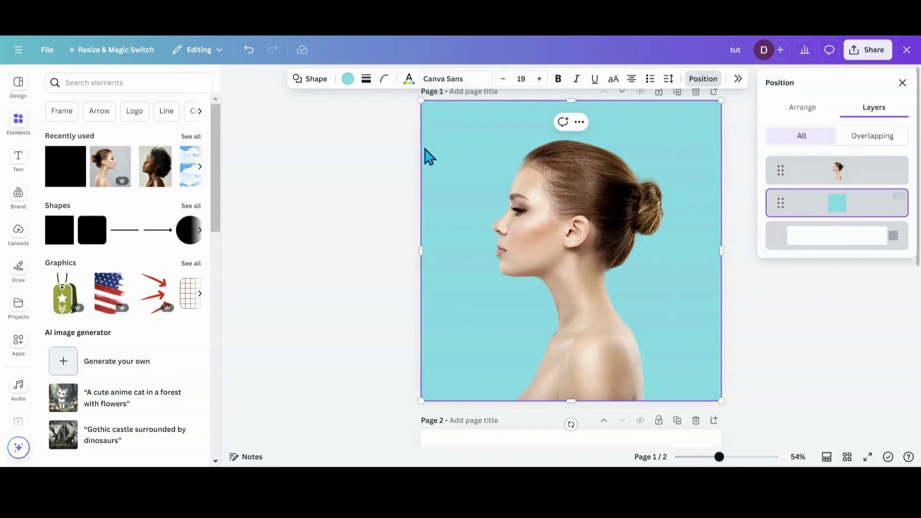
Select the portrait and turquoise square together, scale both down, and place them in the middle of page 1.
{"action": "left_click_drag", "start_coordinate": [384, 125], "coordinate": [534, 246]}
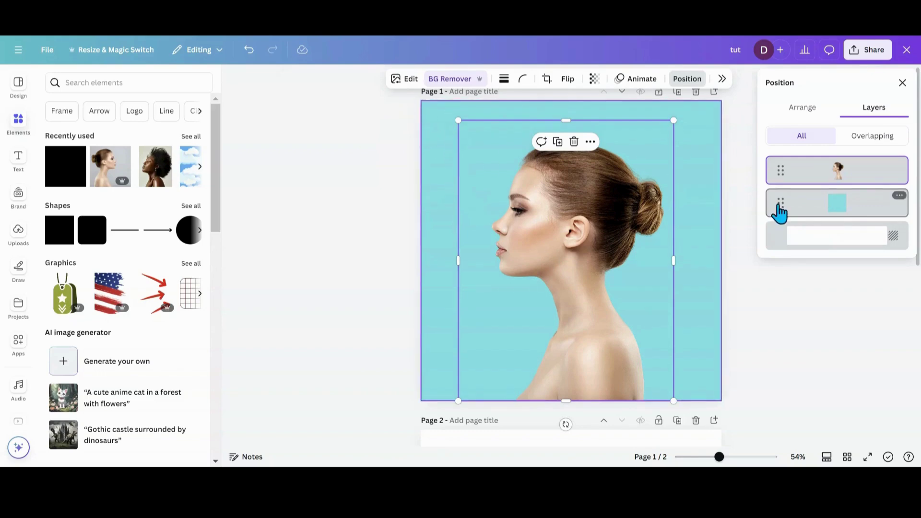
{"action": "left_click", "coordinate": [780, 211], "text": "shift"}
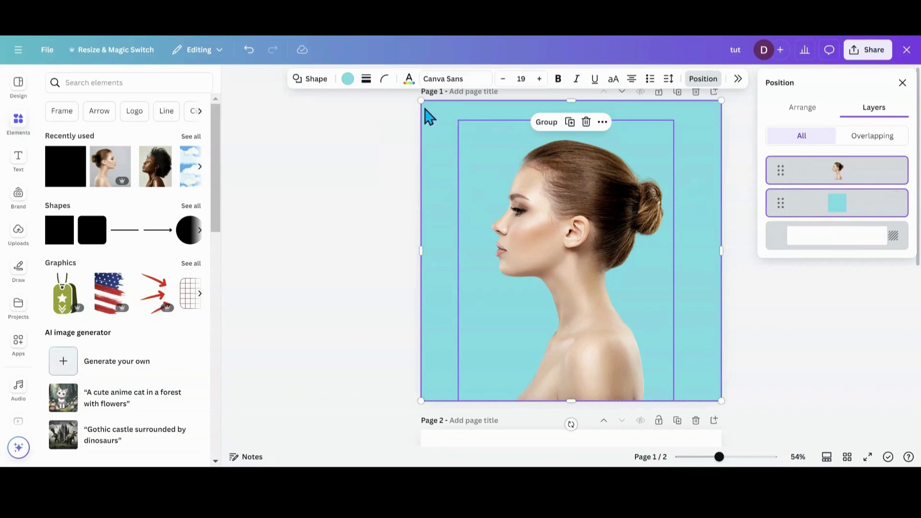
{"action": "left_click_drag", "start_coordinate": [420, 100], "coordinate": [486, 166]}
{"action": "left_click_drag", "start_coordinate": [568, 259], "coordinate": [538, 228]}
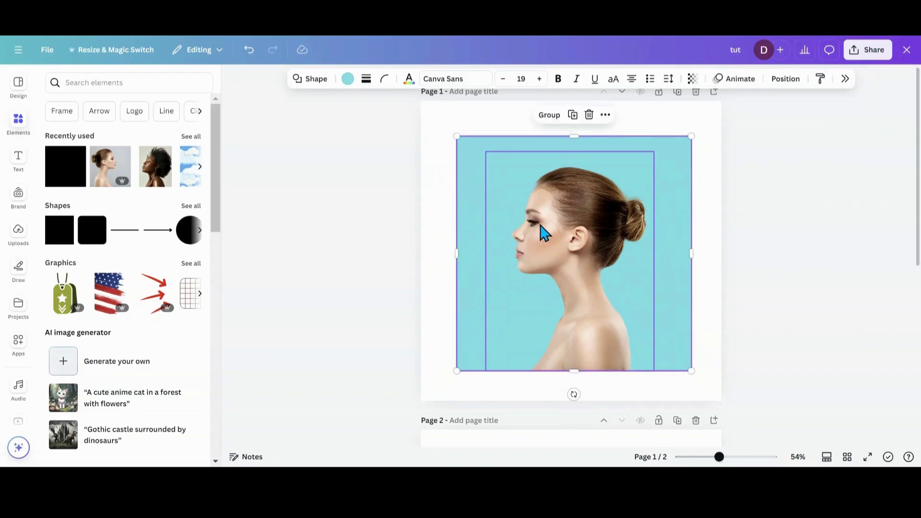
Apply the Custom Duotone effect to the portrait alone and set its highlights colour to white (#FFFFFF).
{"action": "left_click", "coordinate": [551, 246]}
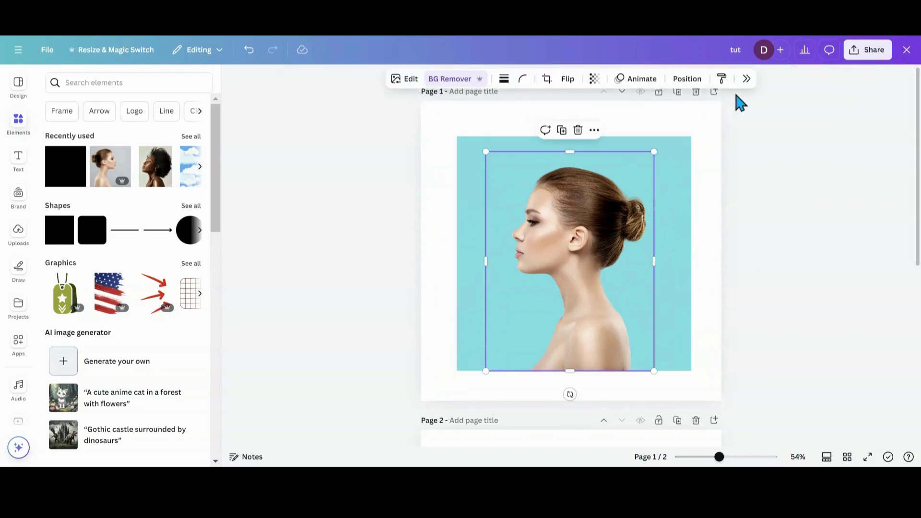
{"action": "left_click", "coordinate": [747, 80]}
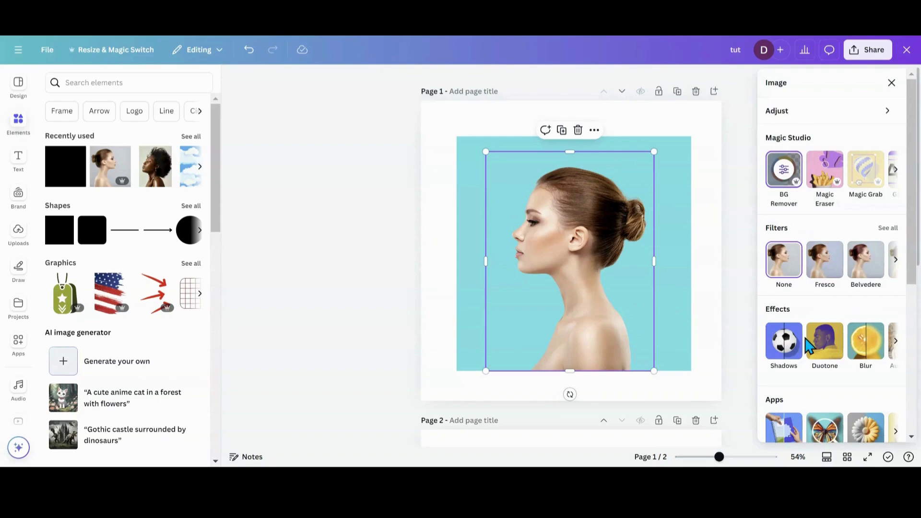
{"action": "left_click", "coordinate": [818, 352]}
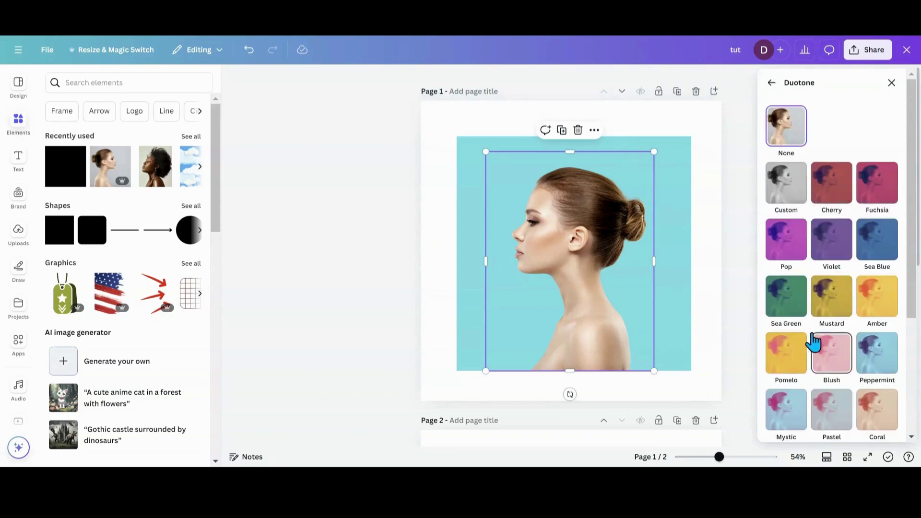
{"action": "left_click", "coordinate": [785, 186]}
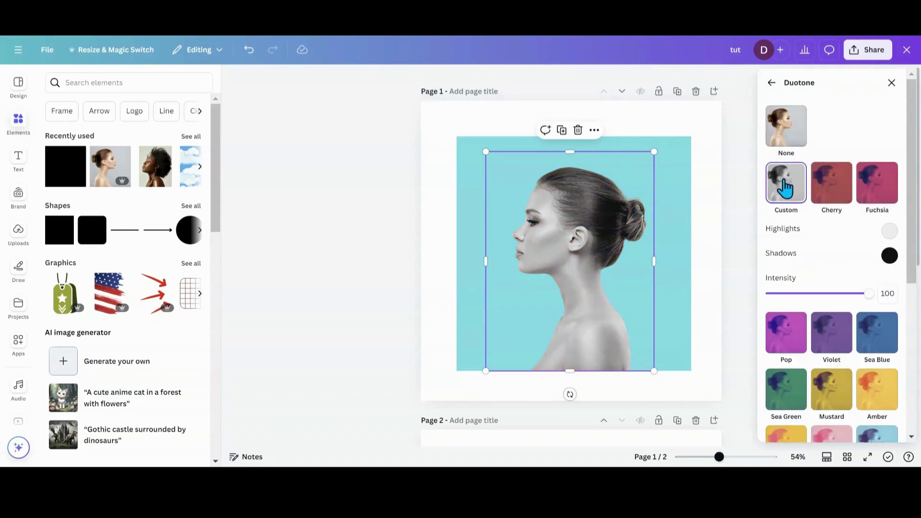
{"action": "left_click", "coordinate": [889, 232]}
{"action": "left_click_drag", "start_coordinate": [765, 258], "coordinate": [760, 250]}
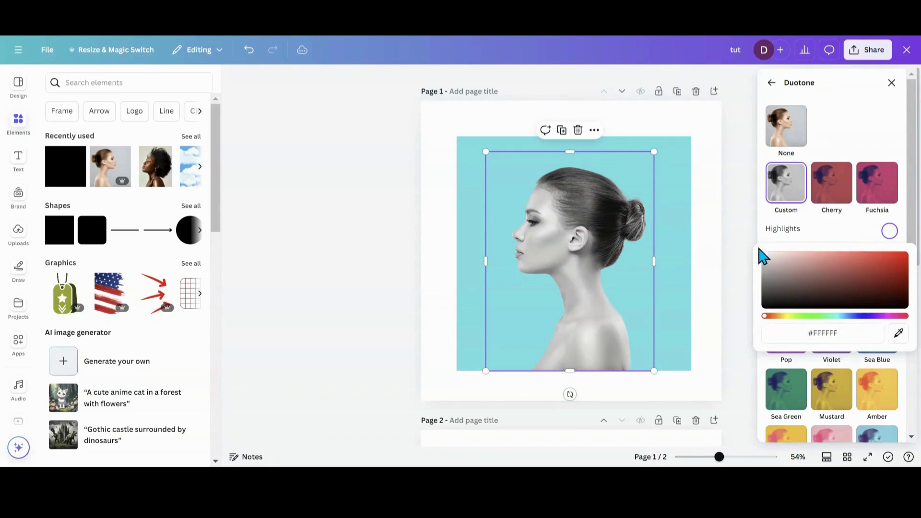
{"action": "left_click", "coordinate": [835, 233]}
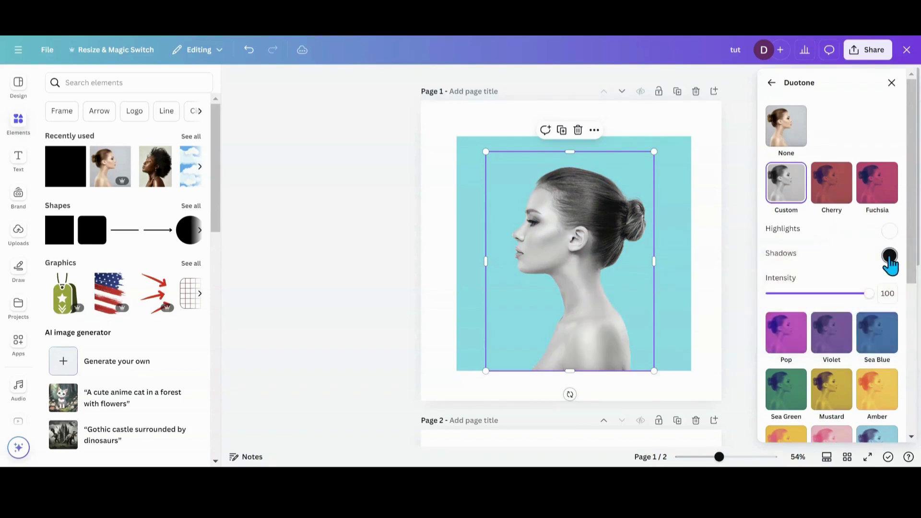
Set the shadows colour of the portrait's Custom Duotone effect to white (#FFFFFF).
{"action": "left_click", "coordinate": [890, 255]}
{"action": "left_click_drag", "start_coordinate": [768, 337], "coordinate": [759, 279]}
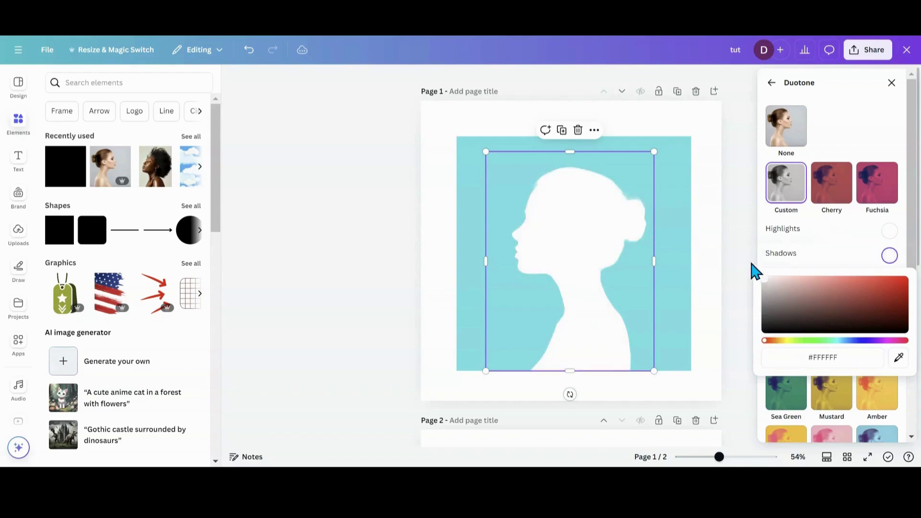
{"action": "left_click", "coordinate": [742, 253]}
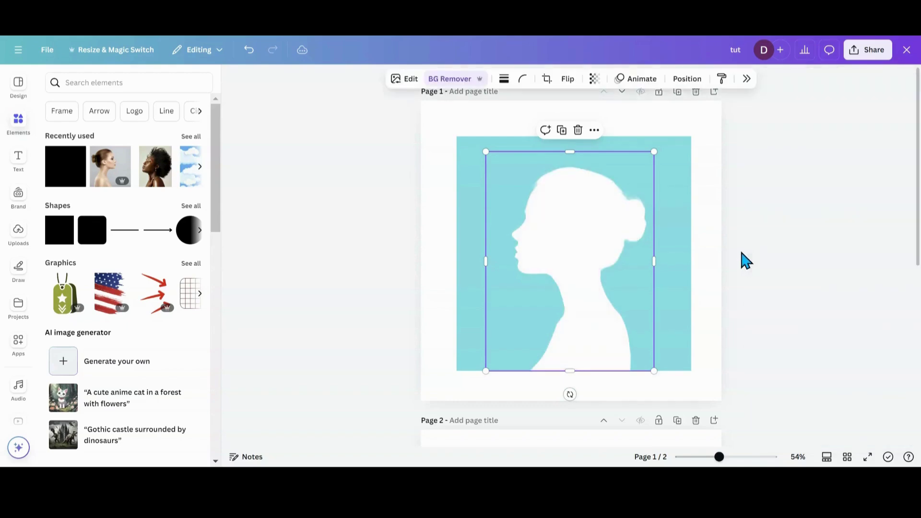
{"action": "left_click", "coordinate": [486, 391]}
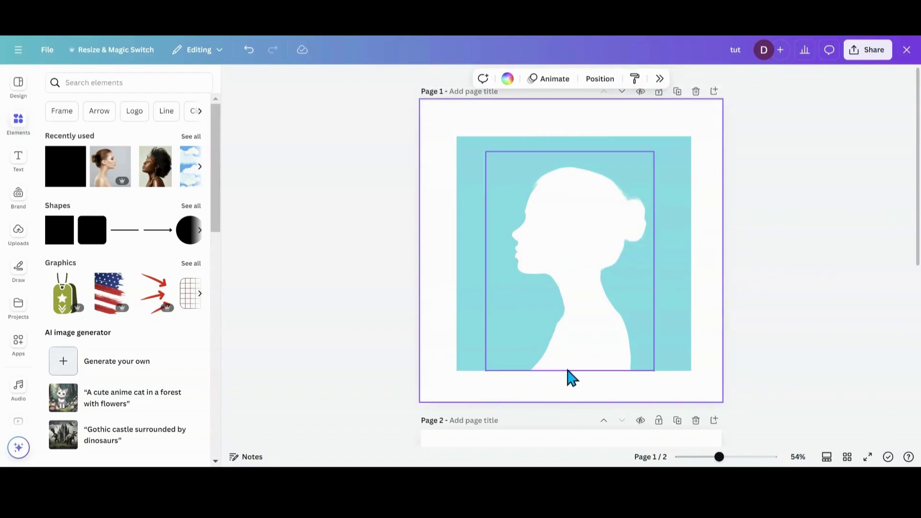
{"action": "left_click", "coordinate": [595, 350]}
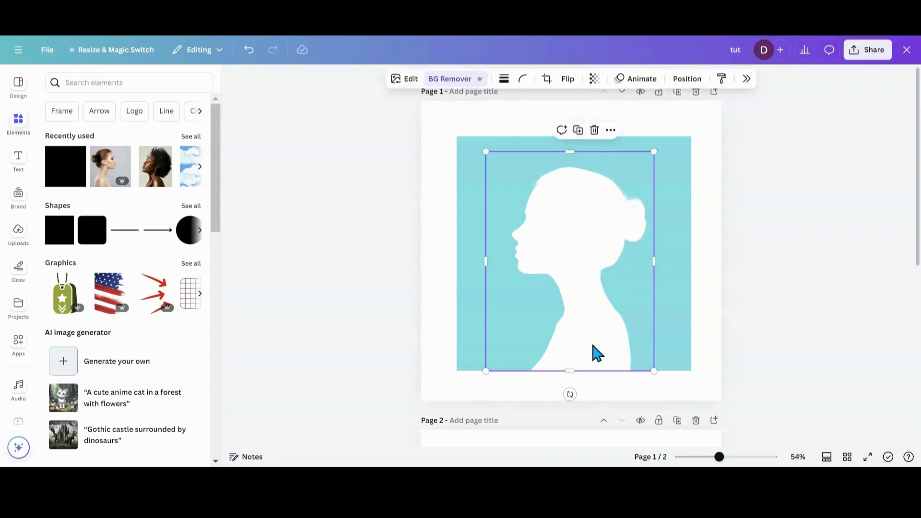
{"action": "left_click", "coordinate": [595, 353]}
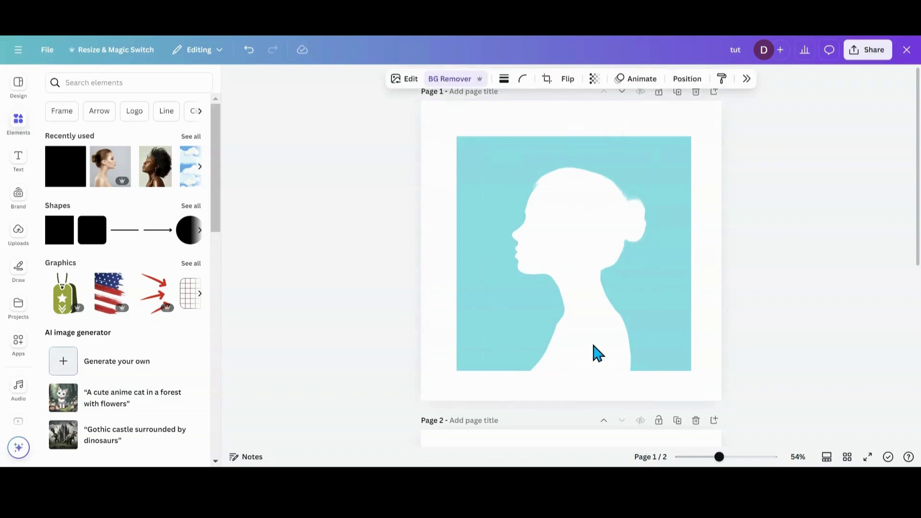
{"action": "left_click", "coordinate": [686, 212]}
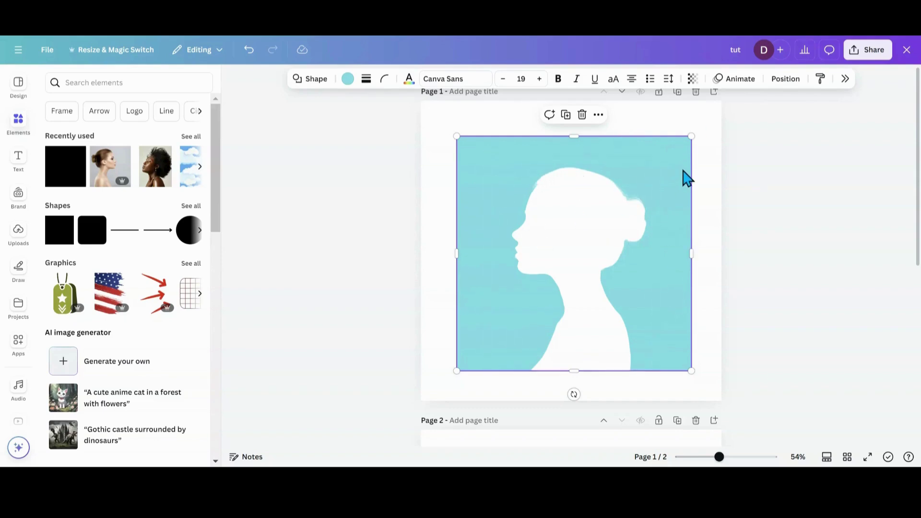
{"action": "double_click", "coordinate": [687, 179]}
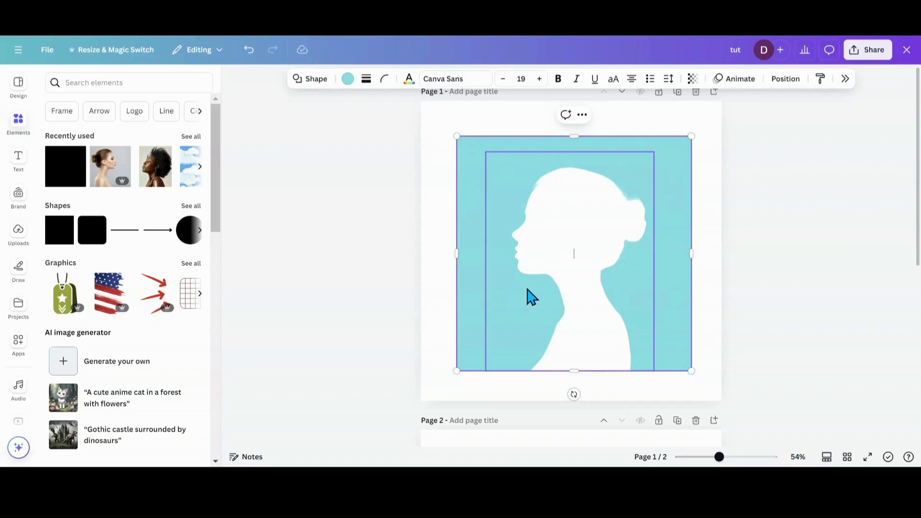
{"action": "left_click", "coordinate": [278, 140]}
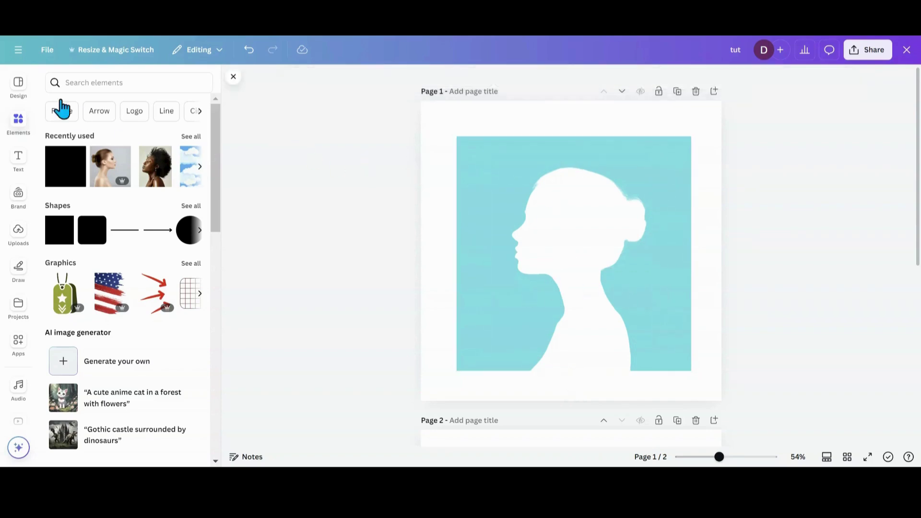
Download only page 1 of the design as a PNG at 1,080 × 1,080 px.
{"action": "left_click", "coordinate": [50, 54]}
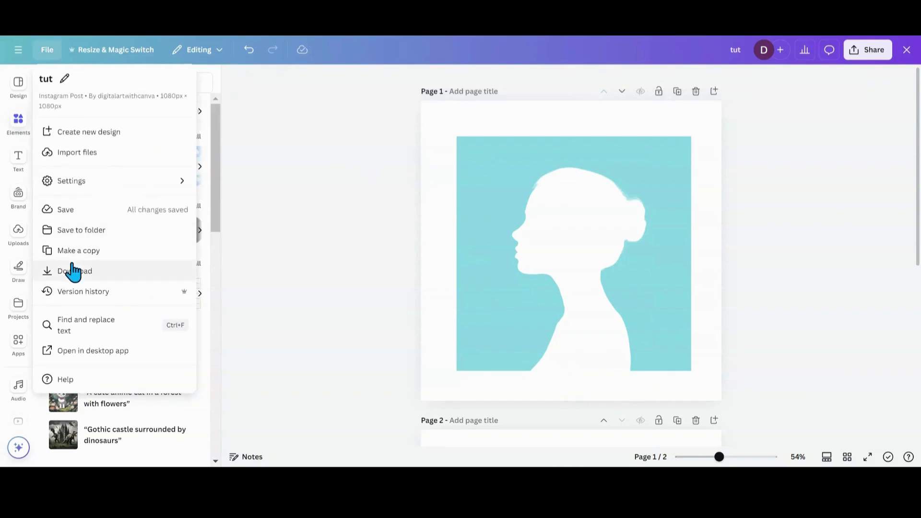
{"action": "left_click", "coordinate": [73, 271]}
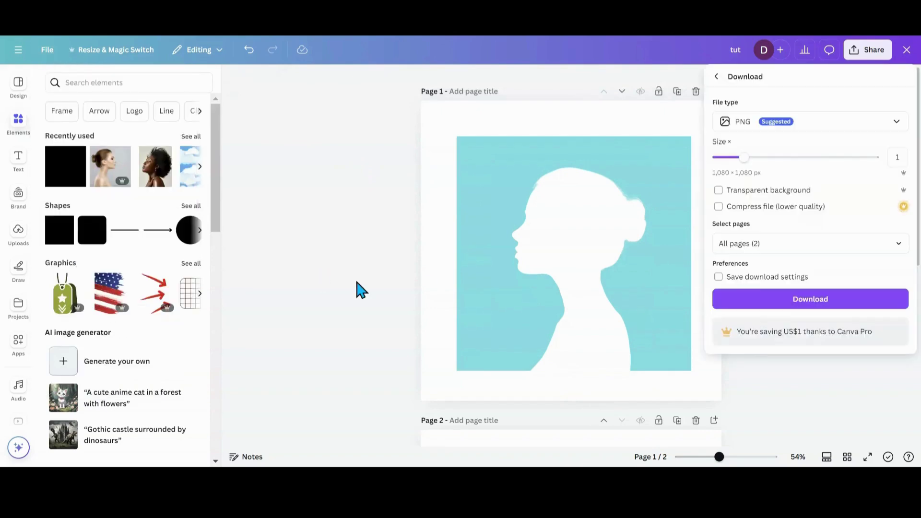
{"action": "left_click", "coordinate": [898, 243]}
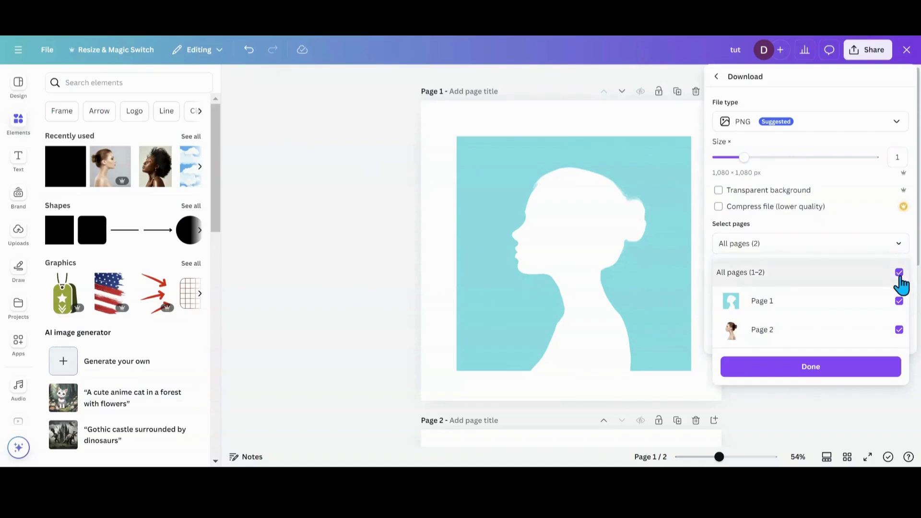
{"action": "left_click", "coordinate": [899, 273]}
{"action": "left_click", "coordinate": [898, 301]}
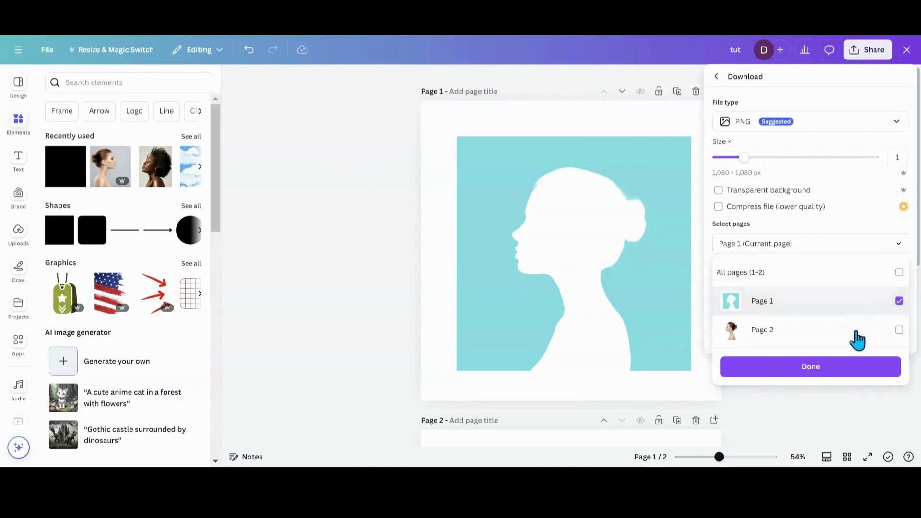
{"action": "left_click", "coordinate": [852, 372]}
{"action": "left_click", "coordinate": [833, 307]}
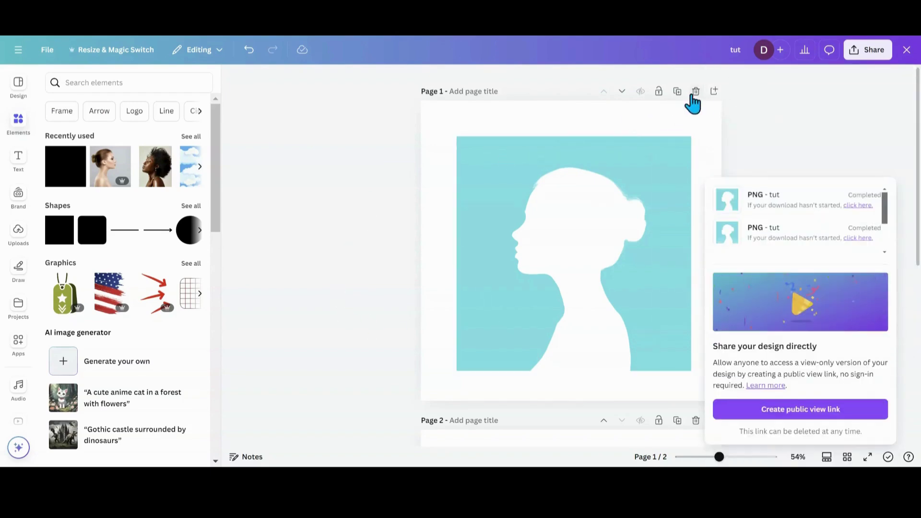
Insert a blank page after page 1 and upload the downloaded silhouette PNG onto it.
{"action": "left_click", "coordinate": [714, 91]}
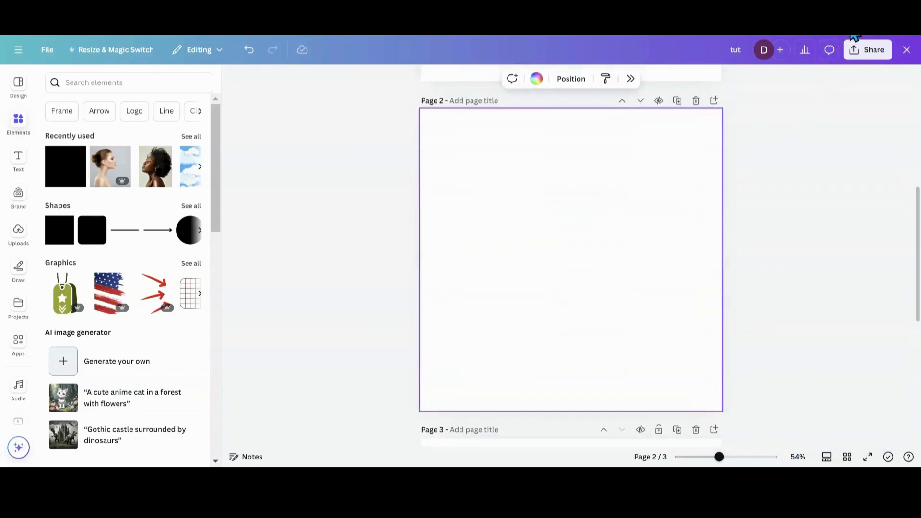
{"action": "left_click_drag", "start_coordinate": [774, 79], "coordinate": [543, 221]}
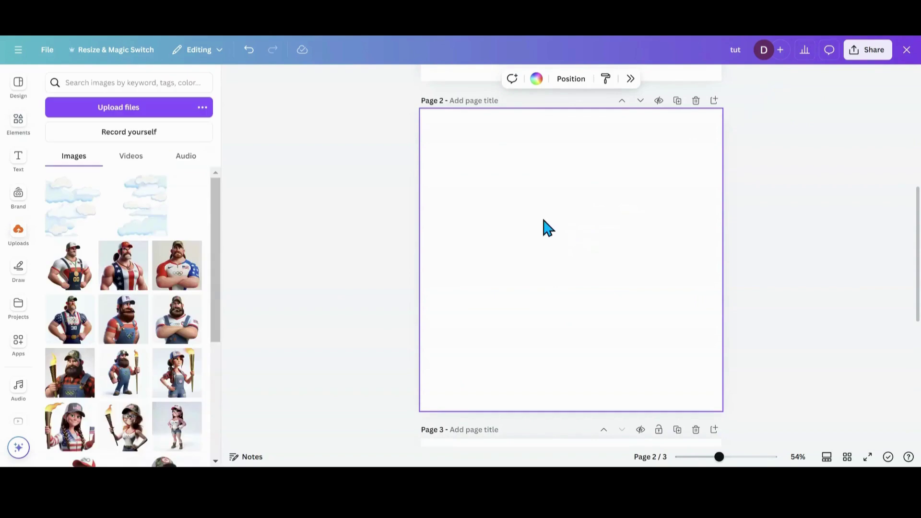
{"action": "left_click", "coordinate": [324, 356]}
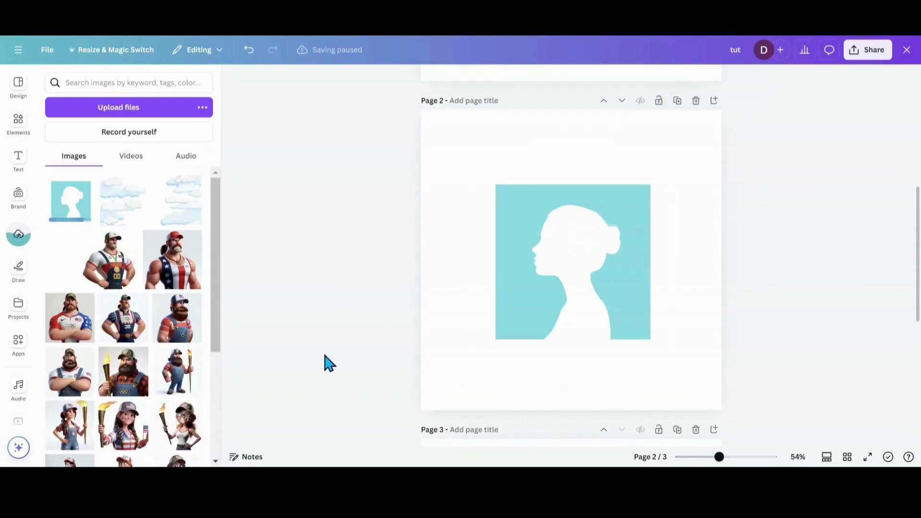
Remove the background from the silhouette image on page 2 so the white areas are cut out.
{"action": "left_click", "coordinate": [514, 278]}
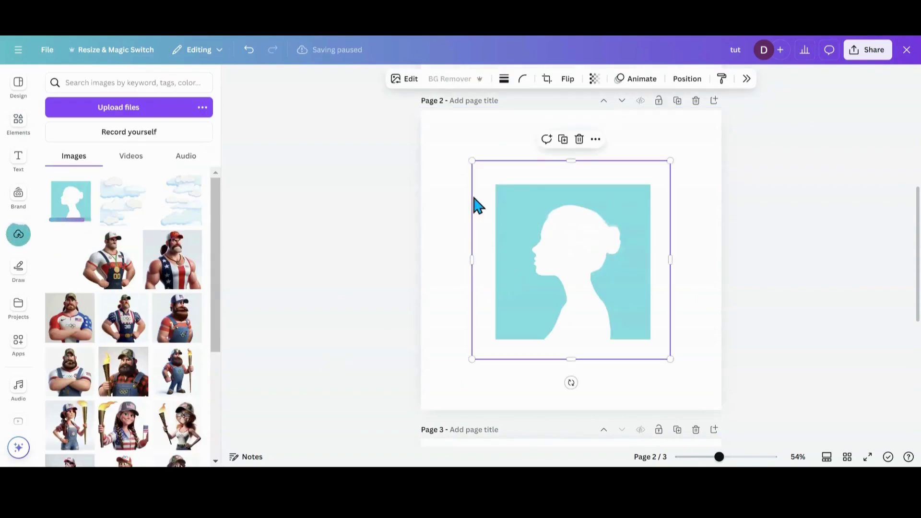
{"action": "left_click", "coordinate": [450, 86]}
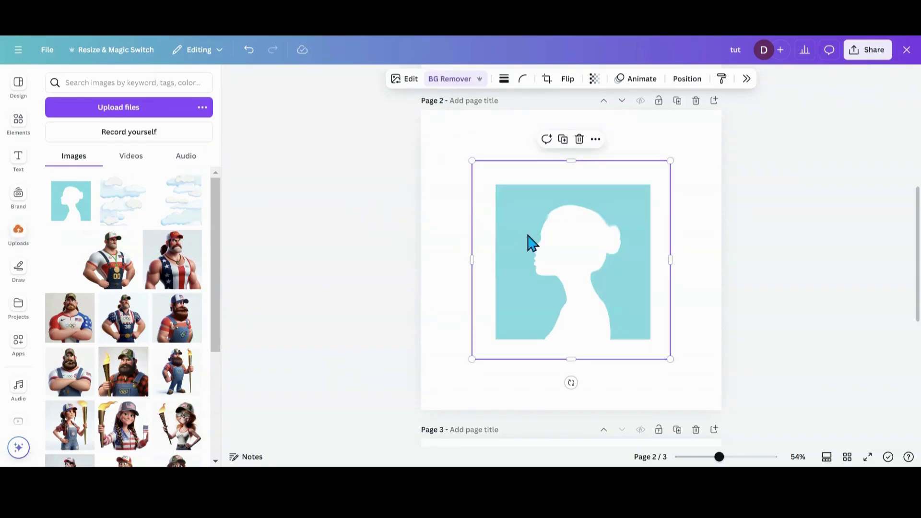
Try a grey background colour on page 2 to check the silhouette cut-out, and return the page to white.
{"action": "left_click", "coordinate": [476, 129]}
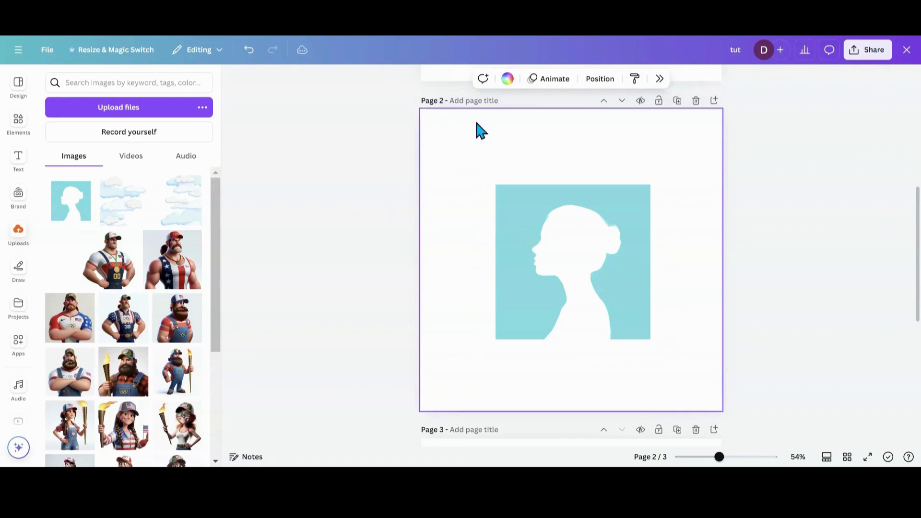
{"action": "left_click", "coordinate": [507, 79]}
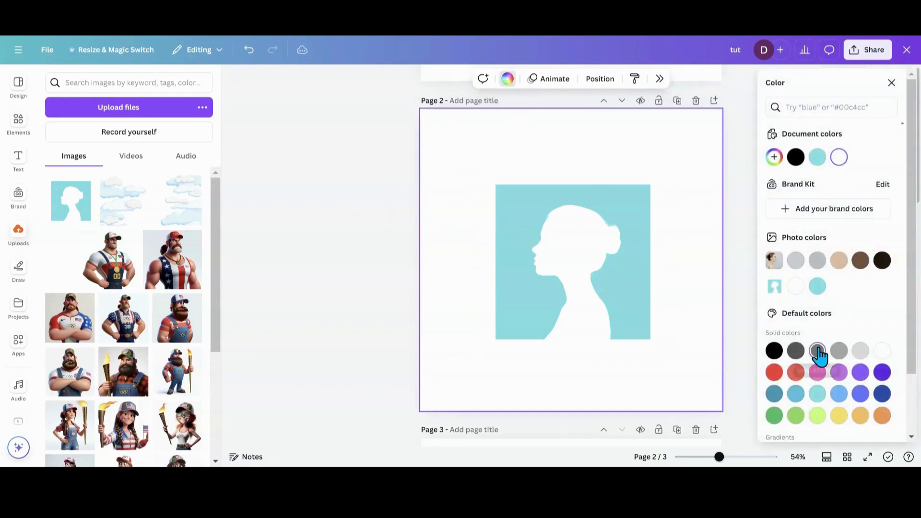
{"action": "left_click", "coordinate": [817, 351]}
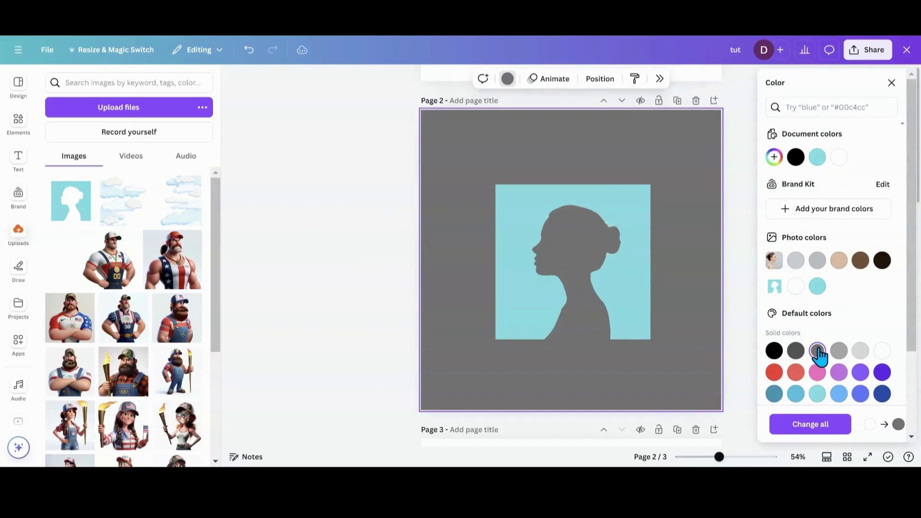
{"action": "left_click", "coordinate": [796, 286]}
Move and enlarge the cut-out silhouette image until its turquoise area covers all of page 2.
{"action": "left_click_drag", "start_coordinate": [573, 230], "coordinate": [502, 160]}
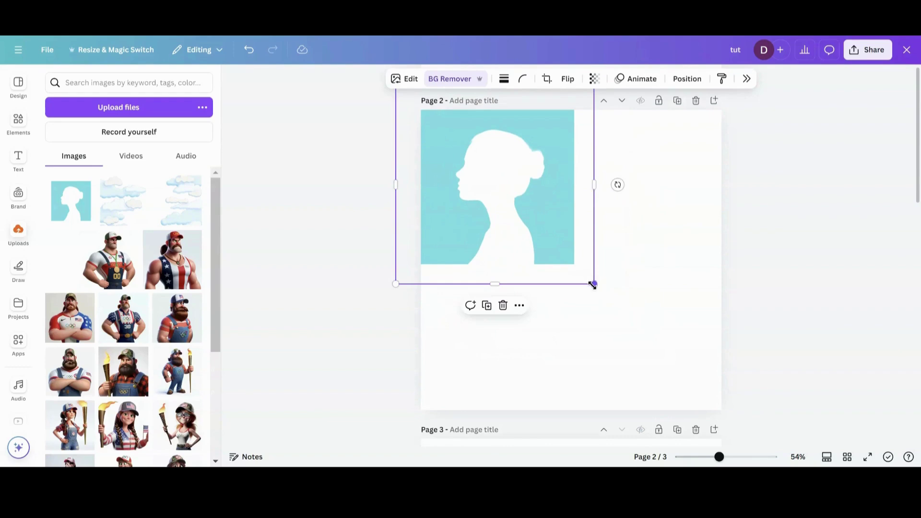
{"action": "left_click_drag", "start_coordinate": [593, 284], "coordinate": [758, 439]}
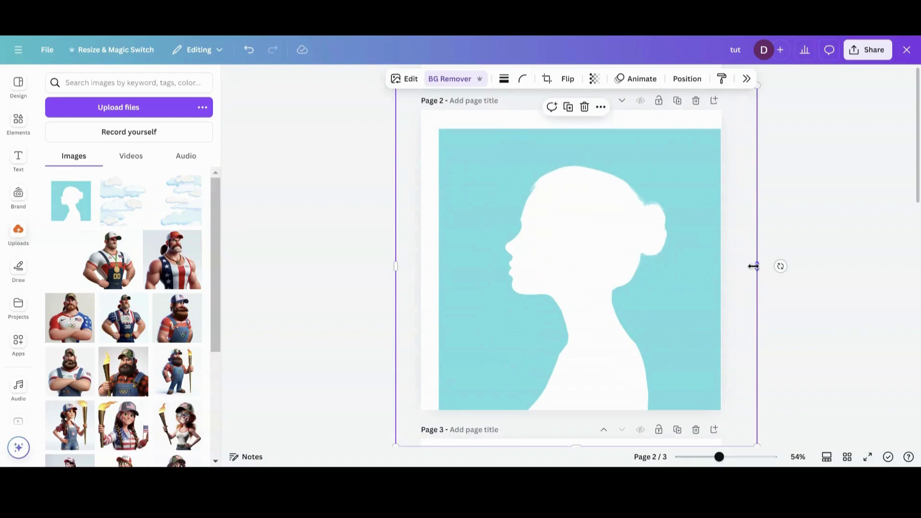
{"action": "left_click_drag", "start_coordinate": [754, 265], "coordinate": [751, 264]}
{"action": "left_click_drag", "start_coordinate": [720, 457], "coordinate": [709, 457]}
{"action": "left_click_drag", "start_coordinate": [693, 143], "coordinate": [703, 133]}
{"action": "left_click_drag", "start_coordinate": [450, 131], "coordinate": [424, 123]}
{"action": "left_click_drag", "start_coordinate": [540, 217], "coordinate": [570, 232]}
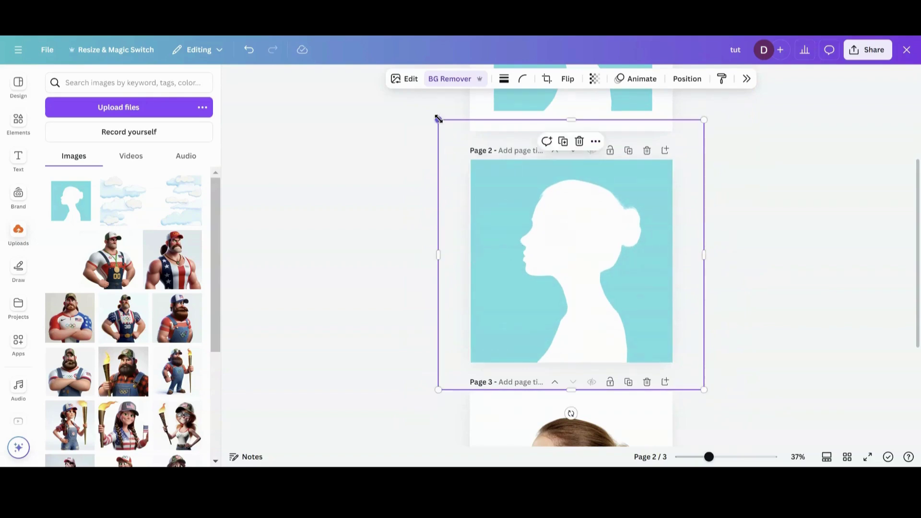
{"action": "left_click_drag", "start_coordinate": [437, 119], "coordinate": [434, 118]}
{"action": "left_click", "coordinate": [364, 229]}
Duplicate page 3 with the original colour portrait.
{"action": "scroll", "coordinate": [364, 228], "scroll_direction": "down", "scroll_amount": 3}
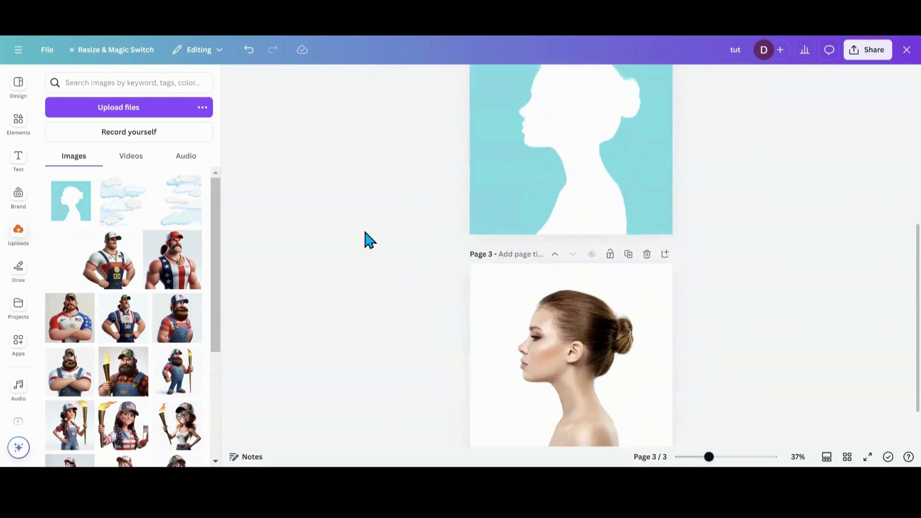
{"action": "scroll", "coordinate": [364, 228], "scroll_direction": "down", "scroll_amount": 1}
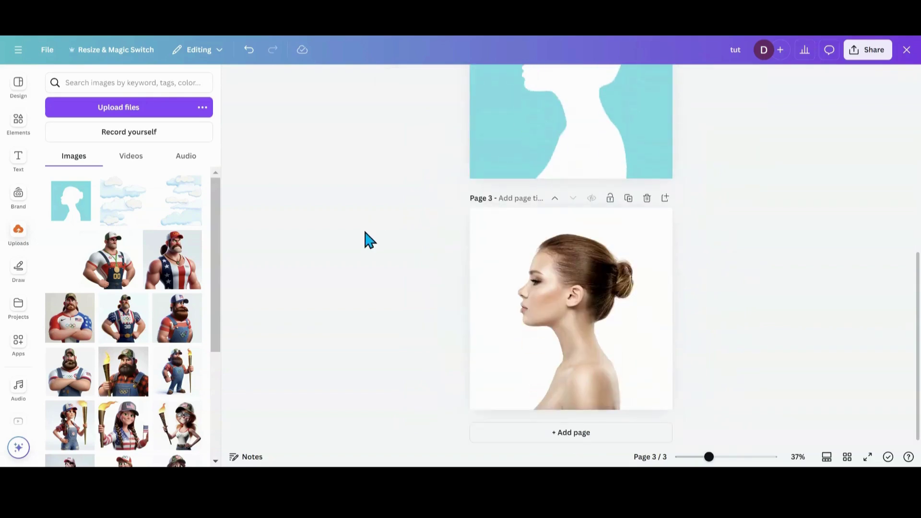
{"action": "left_click", "coordinate": [628, 199]}
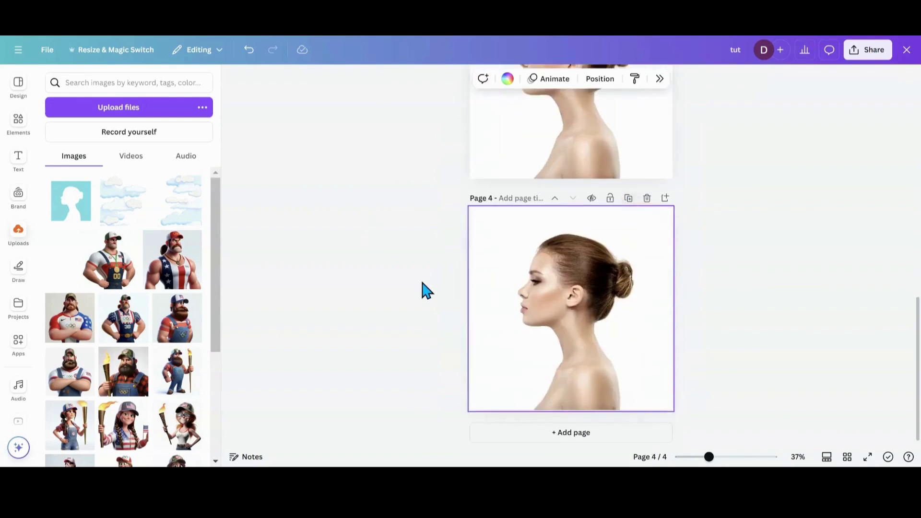
Select the portrait on page 3, search the apps for "street" and open the Screen app.
{"action": "scroll", "coordinate": [488, 284], "scroll_direction": "up", "scroll_amount": 2}
{"action": "left_click", "coordinate": [567, 277]}
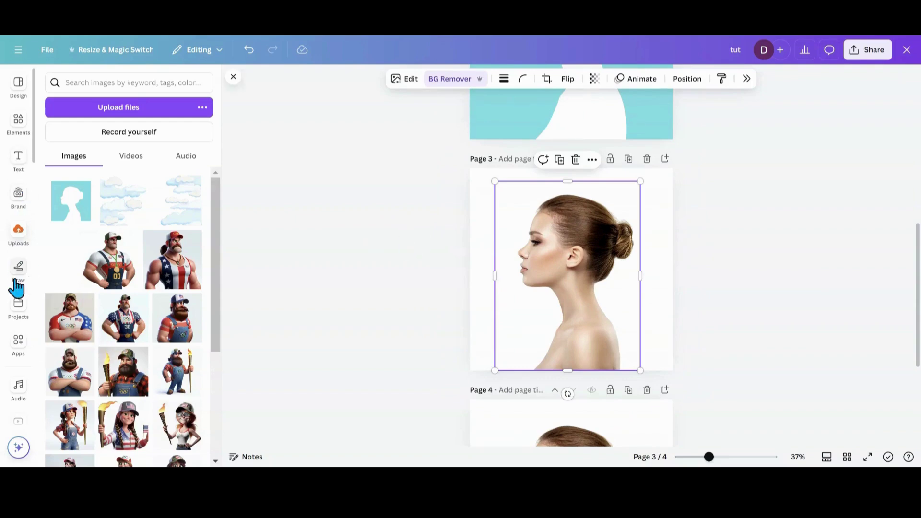
{"action": "left_click", "coordinate": [16, 341]}
{"action": "left_click", "coordinate": [129, 90]}
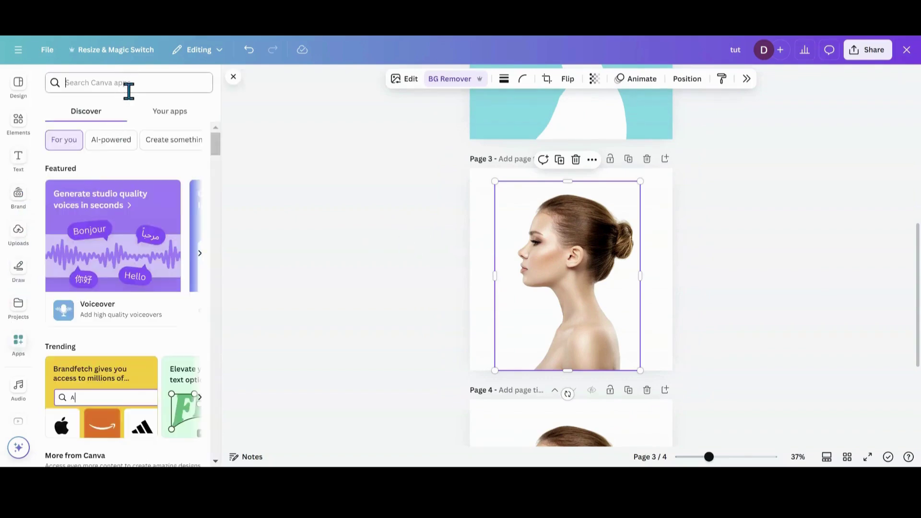
{"action": "type", "text": "str"}
{"action": "type", "text": "eet"}
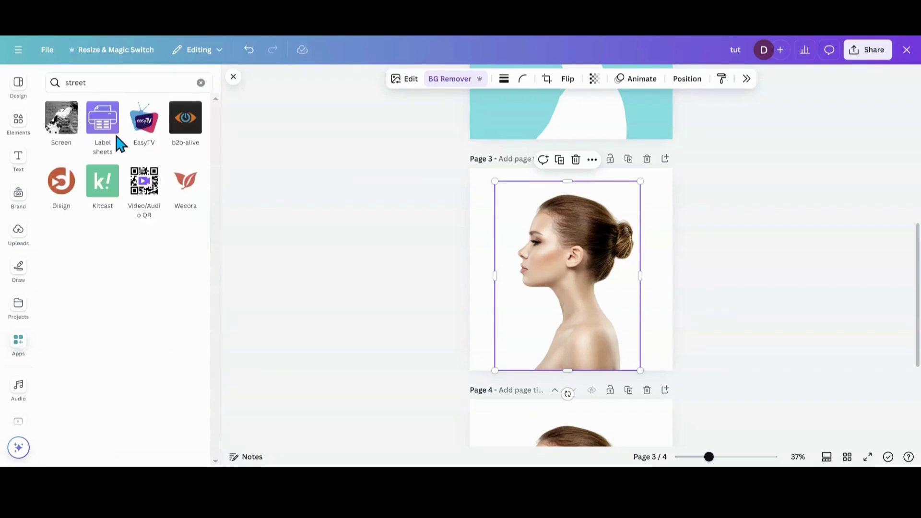
{"action": "left_click", "coordinate": [63, 136]}
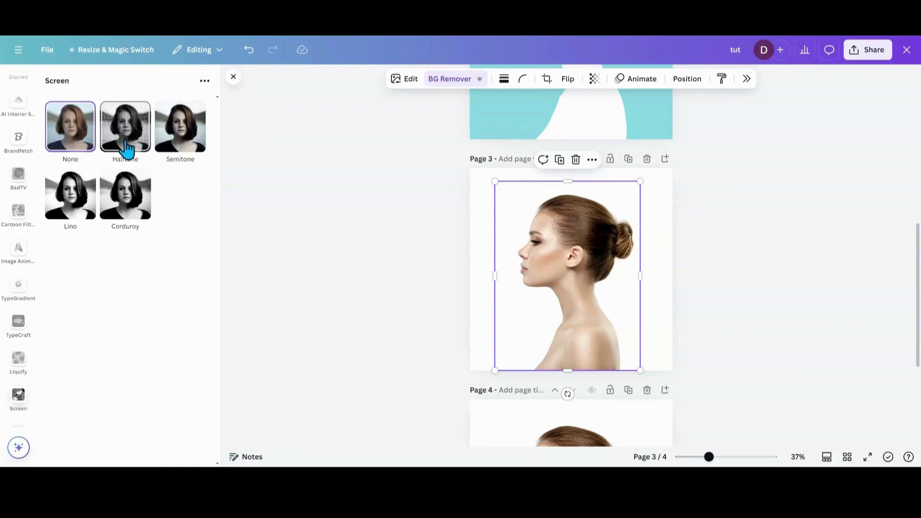
Apply the Halftone effect to the page 3 portrait with halftone scale 2.23 and amount 0.63, and save it.
{"action": "left_click", "coordinate": [126, 150]}
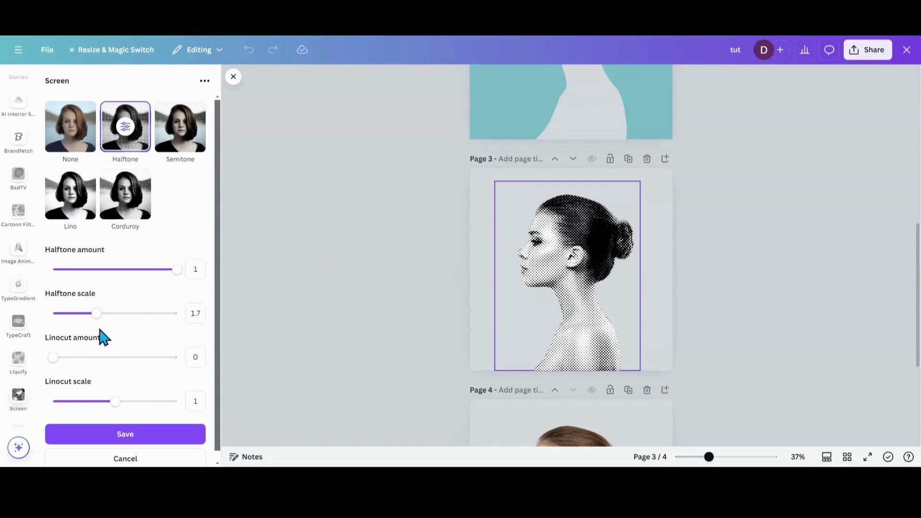
{"action": "left_click_drag", "start_coordinate": [98, 316], "coordinate": [130, 315]}
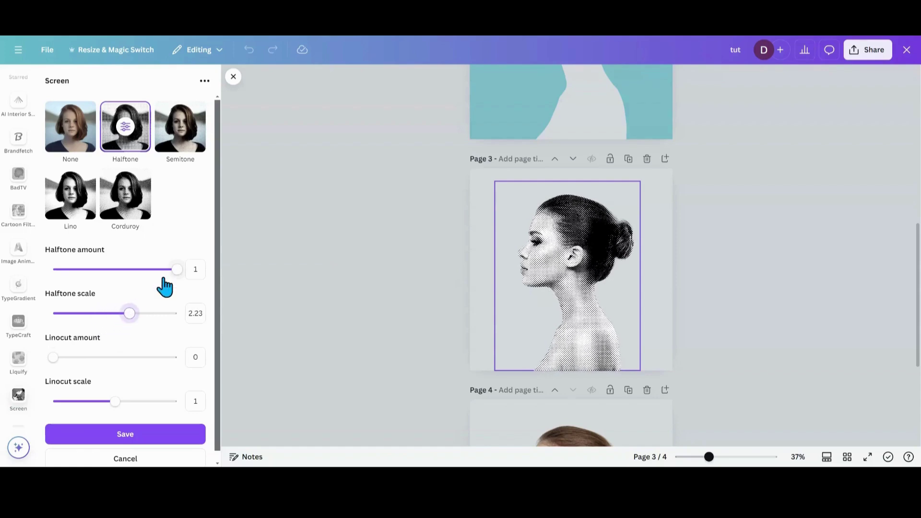
{"action": "left_click_drag", "start_coordinate": [177, 270], "coordinate": [131, 270]}
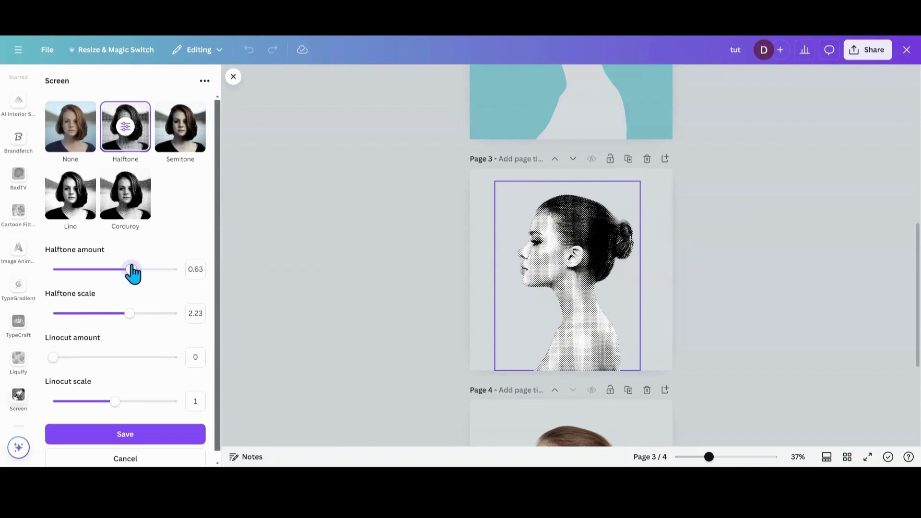
{"action": "left_click", "coordinate": [122, 442]}
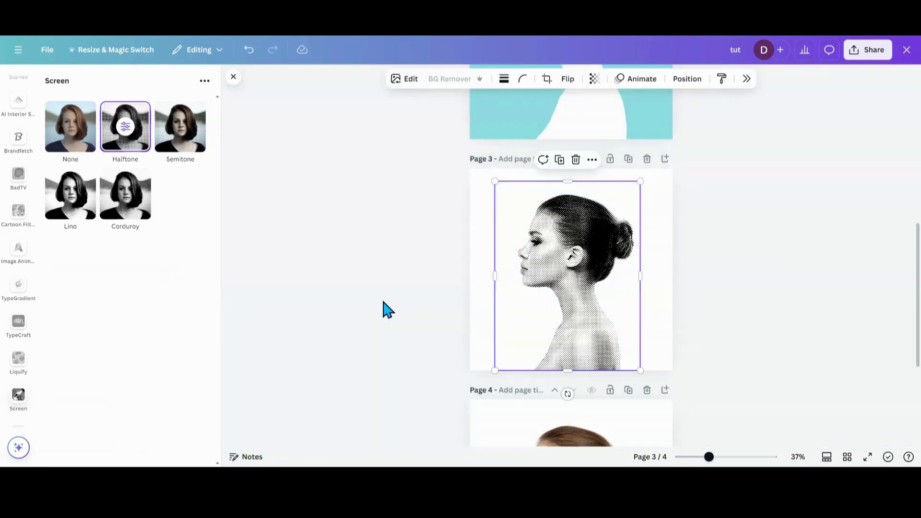
Apply the Pop duotone effect to the colour portrait on page 4.
{"action": "scroll", "coordinate": [382, 308], "scroll_direction": "down", "scroll_amount": 4}
{"action": "left_click", "coordinate": [528, 311]}
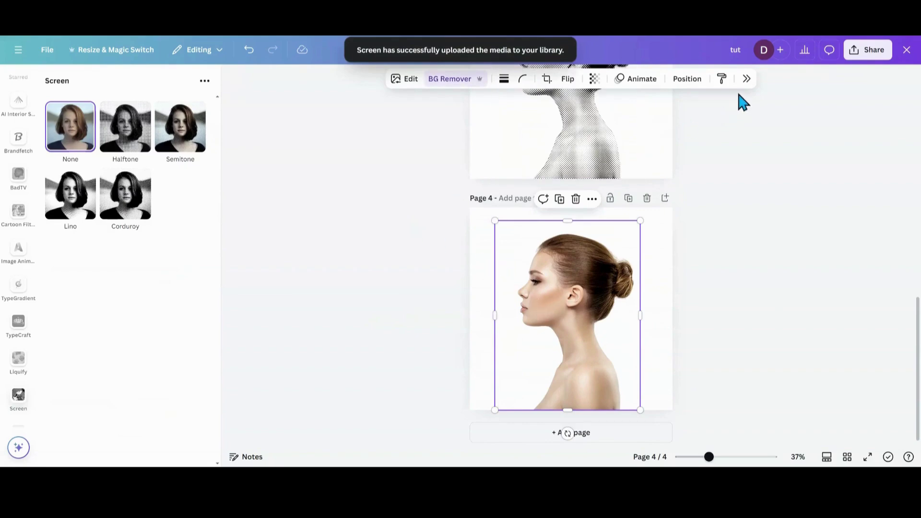
{"action": "left_click", "coordinate": [747, 80]}
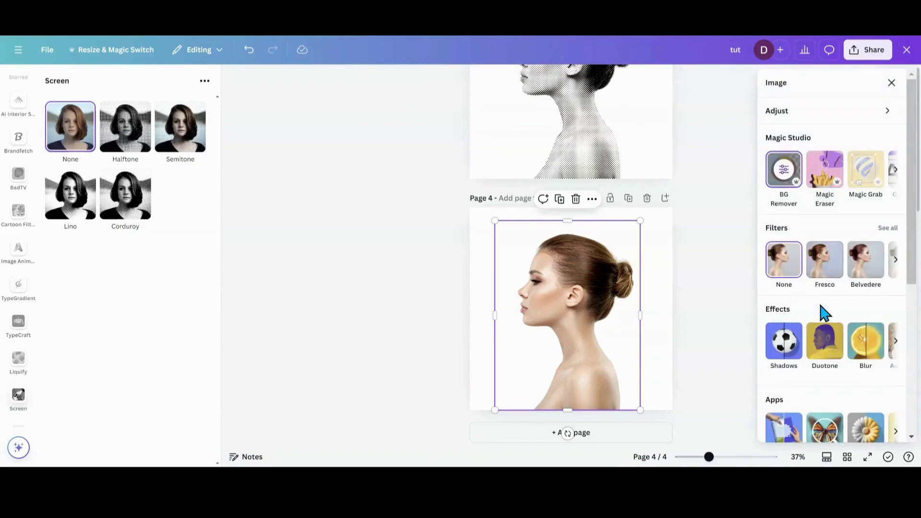
{"action": "left_click", "coordinate": [827, 342]}
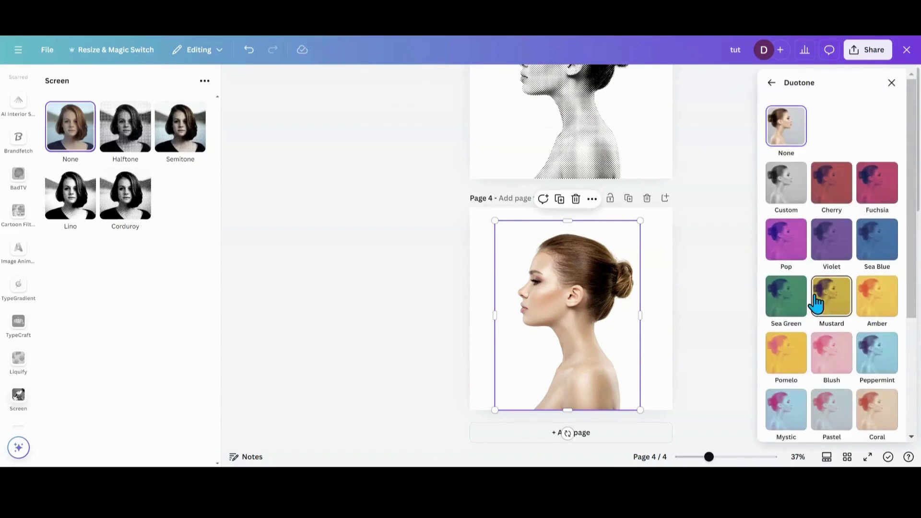
{"action": "scroll", "coordinate": [816, 302], "scroll_direction": "down", "scroll_amount": 3}
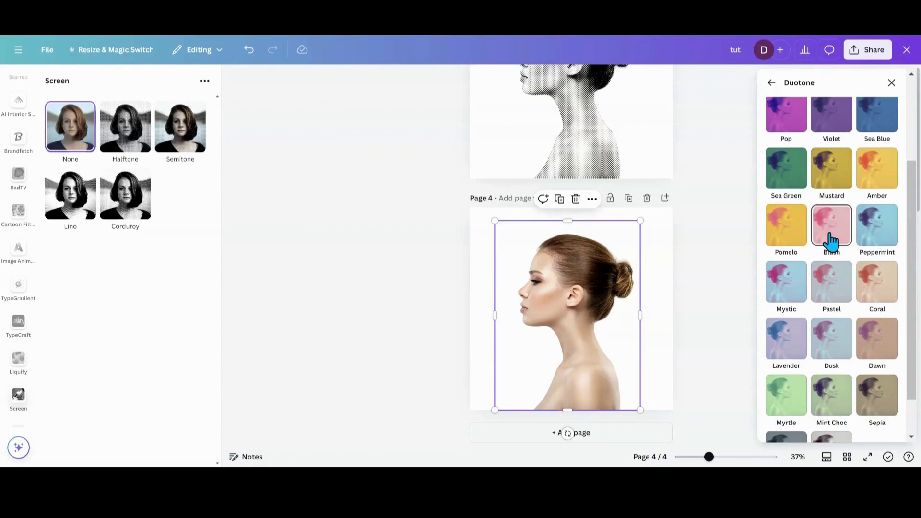
{"action": "scroll", "coordinate": [798, 216], "scroll_direction": "up", "scroll_amount": 1}
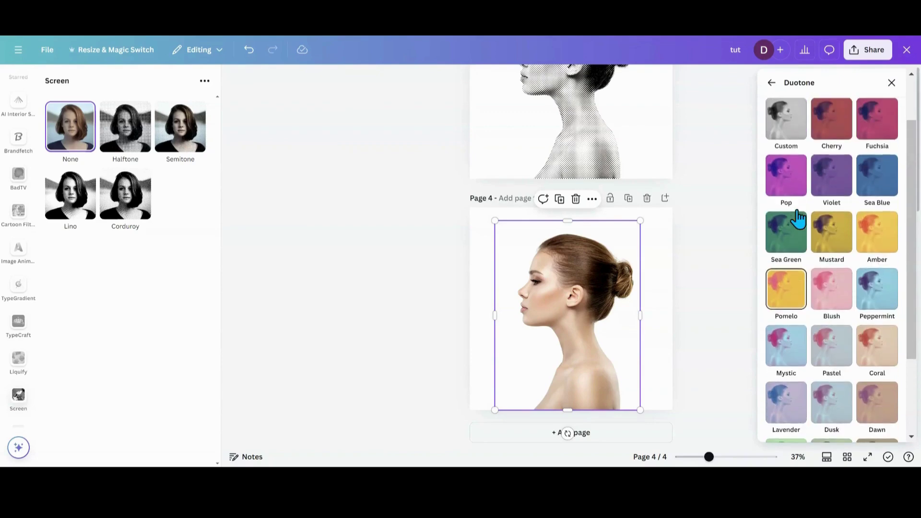
{"action": "left_click", "coordinate": [790, 192]}
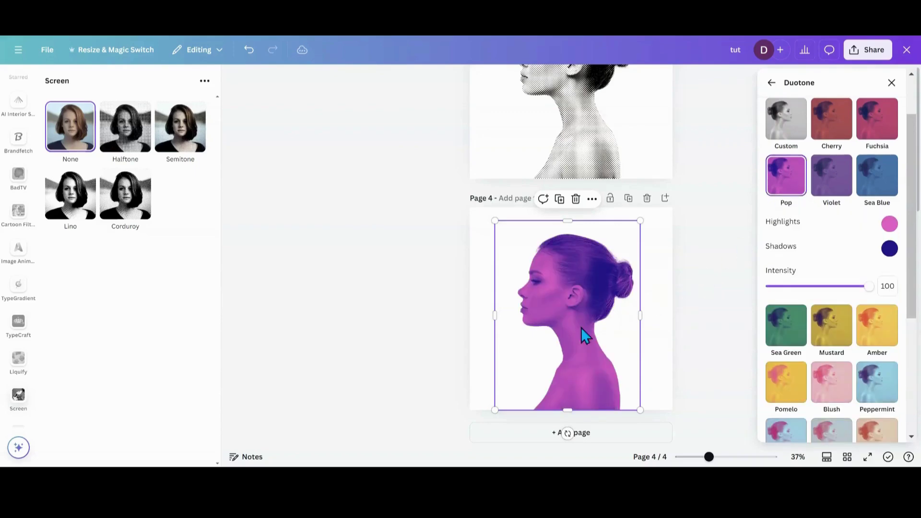
{"action": "key", "text": "Escape"}
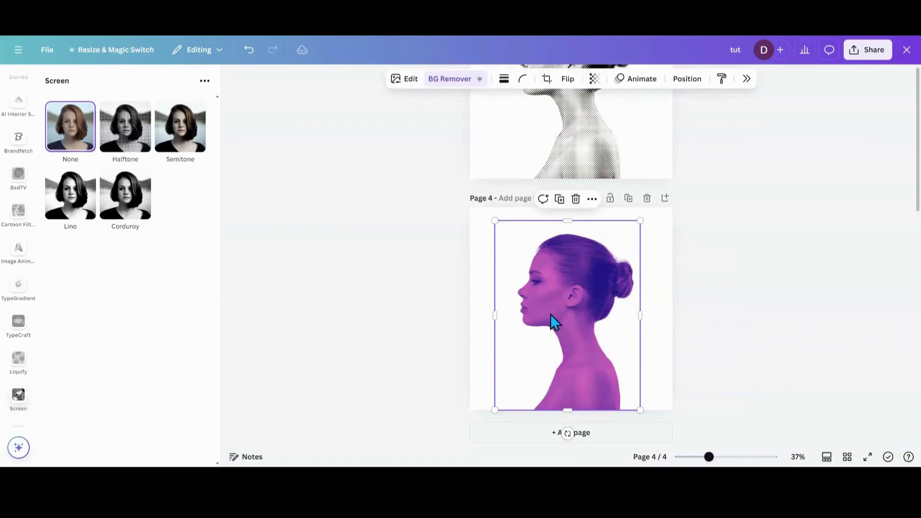
Move the halftone portrait from page 3 onto the turquoise silhouette on page 2.
{"action": "scroll", "coordinate": [454, 316], "scroll_direction": "up", "scroll_amount": 7}
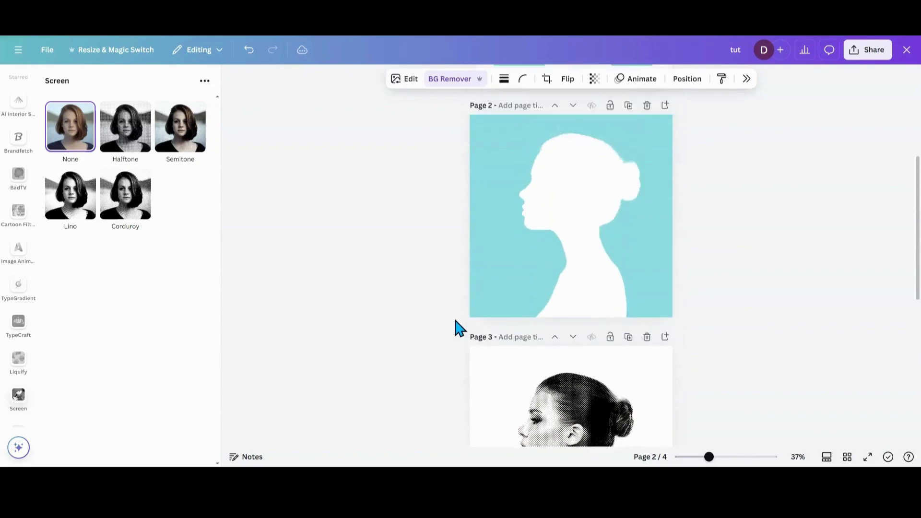
{"action": "scroll", "coordinate": [453, 316], "scroll_direction": "up", "scroll_amount": 3}
{"action": "scroll", "coordinate": [453, 316], "scroll_direction": "down", "scroll_amount": 2}
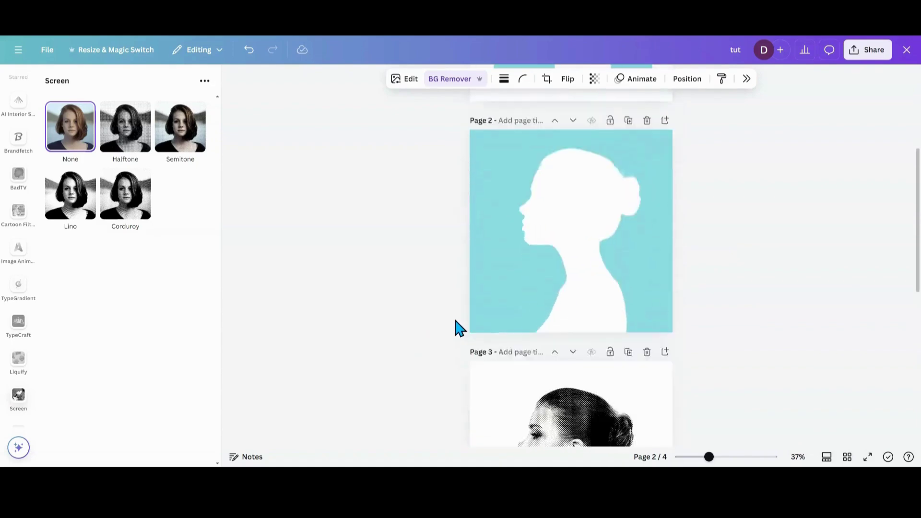
{"action": "scroll", "coordinate": [454, 316], "scroll_direction": "down", "scroll_amount": 5}
{"action": "scroll", "coordinate": [454, 316], "scroll_direction": "up", "scroll_amount": 1}
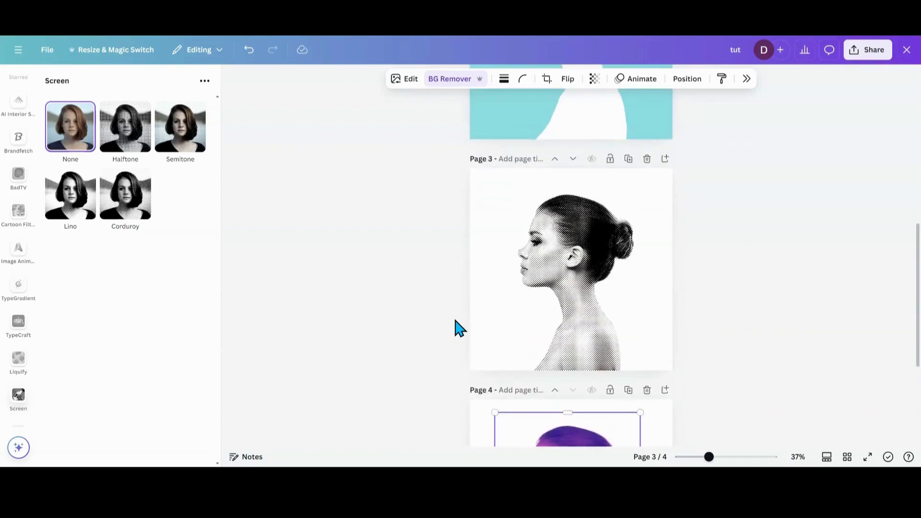
{"action": "scroll", "coordinate": [455, 322], "scroll_direction": "up", "scroll_amount": 4}
{"action": "scroll", "coordinate": [456, 322], "scroll_direction": "down", "scroll_amount": 1}
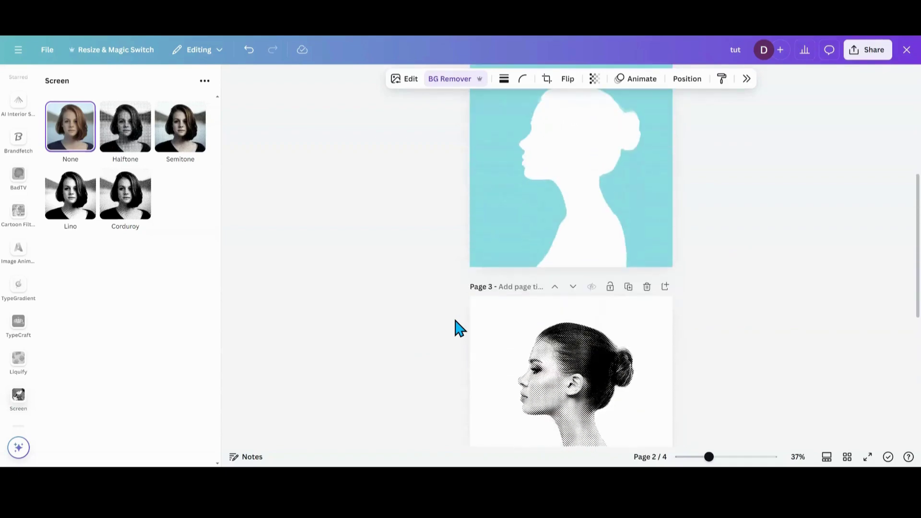
{"action": "scroll", "coordinate": [455, 320], "scroll_direction": "up", "scroll_amount": 3}
{"action": "left_click_drag", "start_coordinate": [560, 410], "coordinate": [562, 183]}
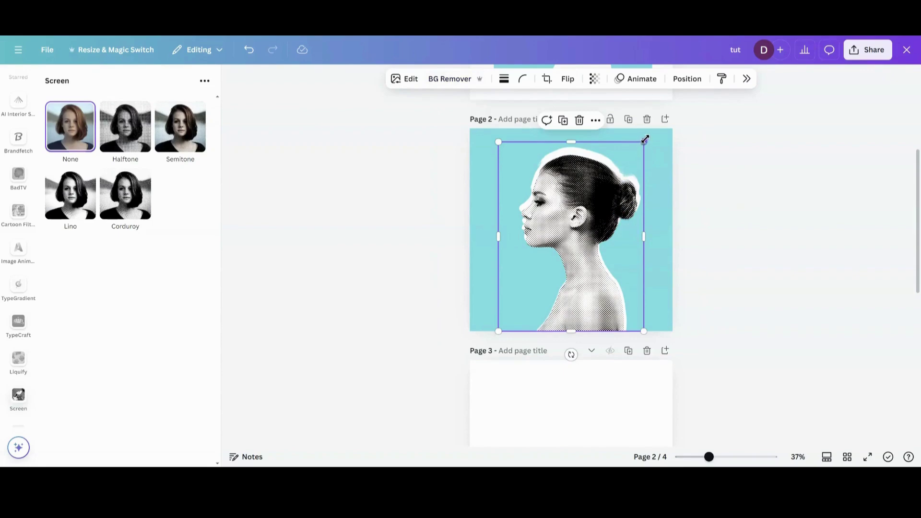
Enlarge and reposition the halftone portrait on page 2 until it fills the white silhouette.
{"action": "left_click_drag", "start_coordinate": [645, 139], "coordinate": [650, 132]}
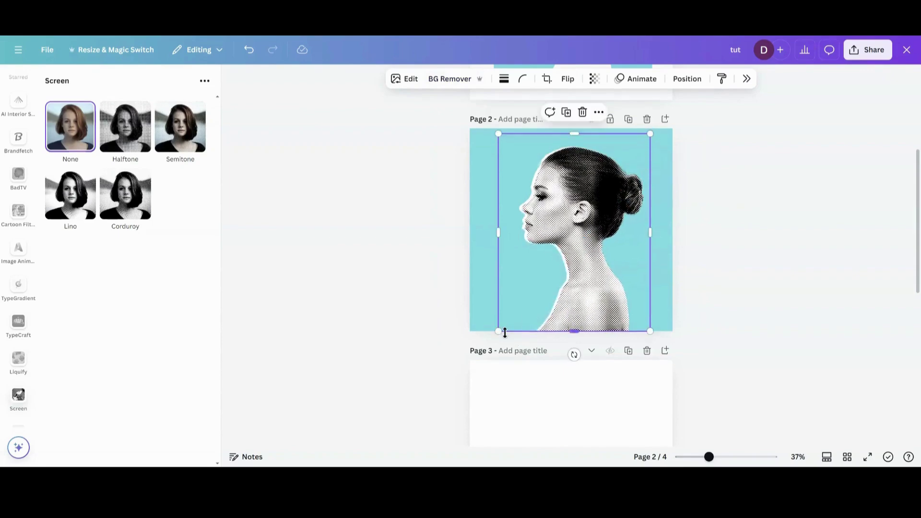
{"action": "left_click_drag", "start_coordinate": [499, 331], "coordinate": [495, 335]}
{"action": "left_click_drag", "start_coordinate": [555, 278], "coordinate": [552, 269]}
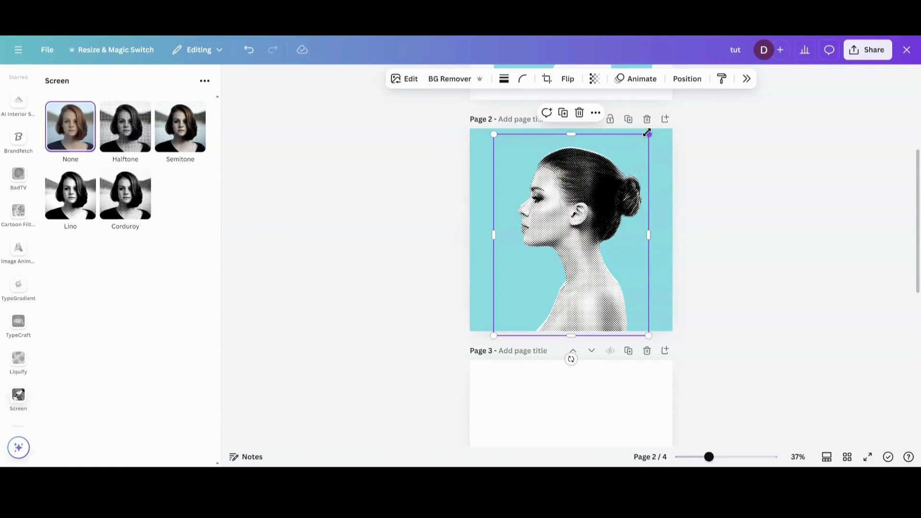
{"action": "mouse_move", "coordinate": [648, 133]}
{"action": "left_mouse_down"}
{"action": "mouse_move", "coordinate": [650, 124]}
{"action": "mouse_move", "coordinate": [648, 134]}
{"action": "left_mouse_up"}
{"action": "left_click_drag", "start_coordinate": [493, 338], "coordinate": [492, 336]}
{"action": "left_click_drag", "start_coordinate": [580, 309], "coordinate": [580, 299]}
{"action": "left_click_drag", "start_coordinate": [647, 336], "coordinate": [650, 338]}
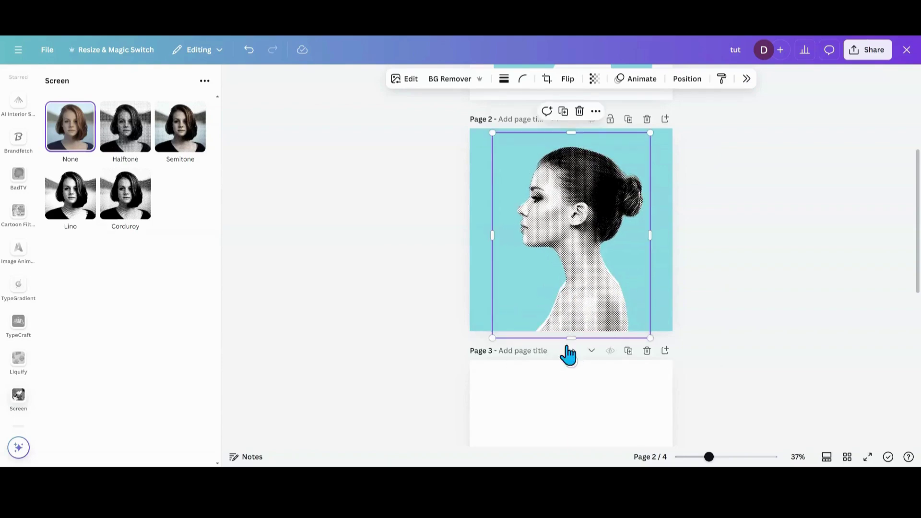
{"action": "left_click_drag", "start_coordinate": [491, 337], "coordinate": [490, 339]}
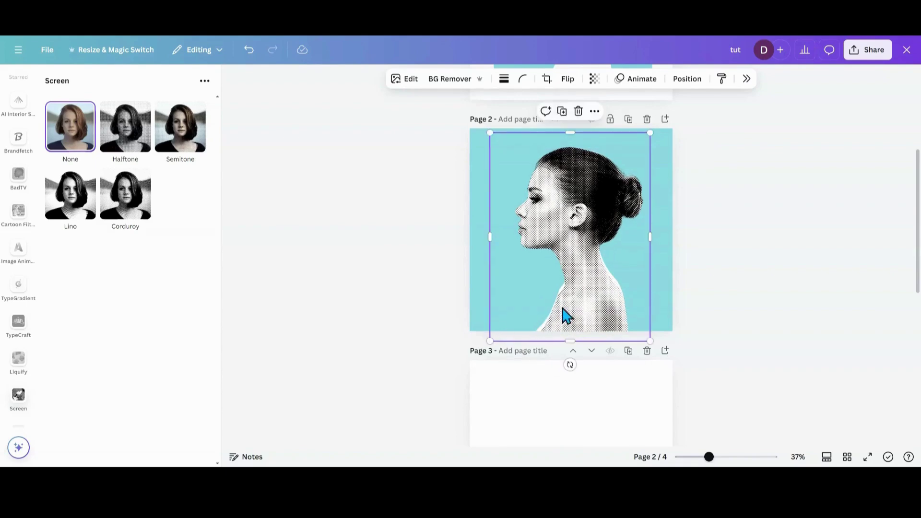
{"action": "left_click_drag", "start_coordinate": [565, 315], "coordinate": [565, 304]}
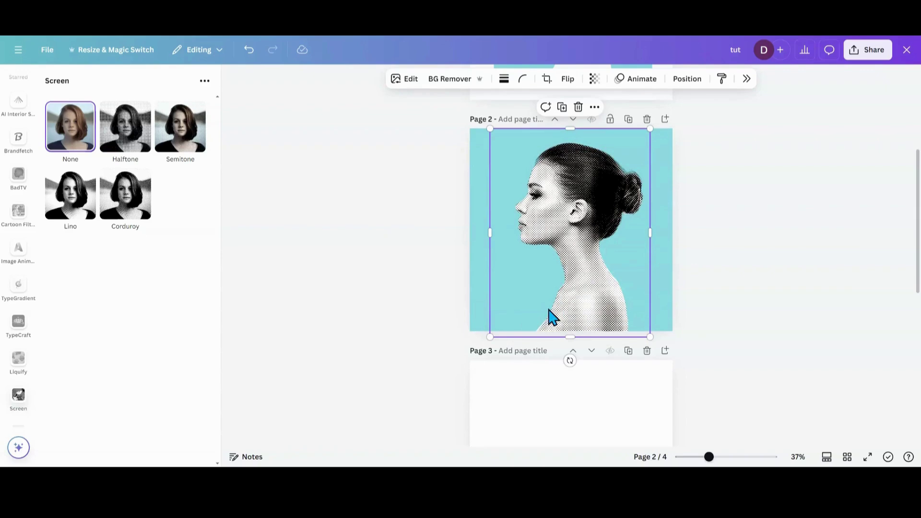
Place the halftone portrait behind the turquoise cut-out in page 2's layer order.
{"action": "left_click", "coordinate": [745, 80]}
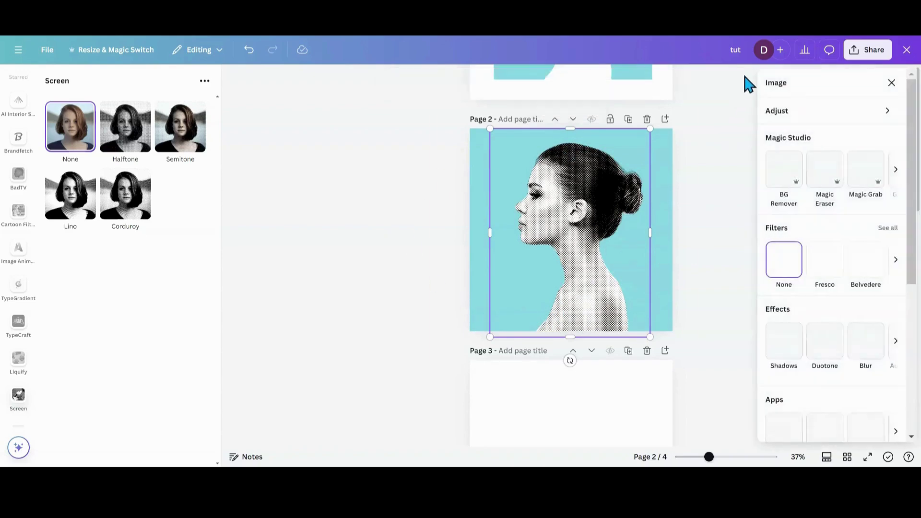
{"action": "left_click", "coordinate": [892, 82]}
{"action": "left_click", "coordinate": [687, 79]}
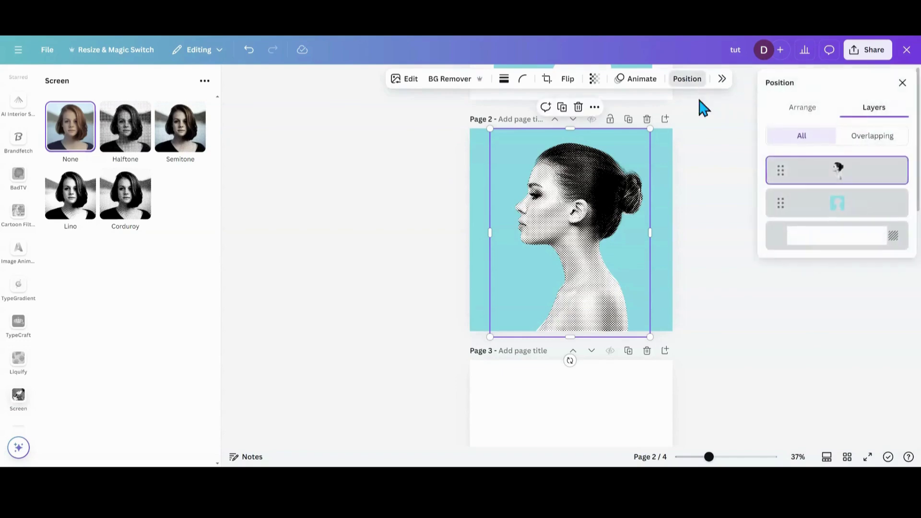
{"action": "left_click_drag", "start_coordinate": [798, 179], "coordinate": [800, 211]}
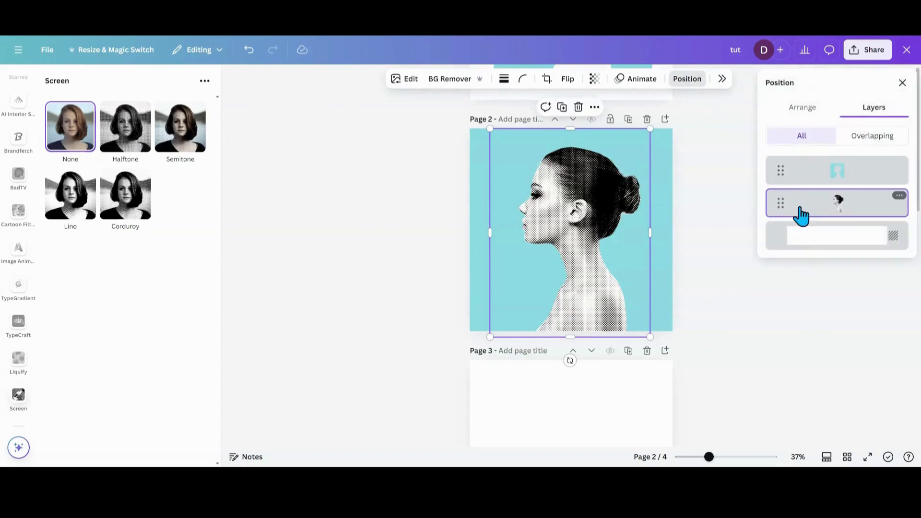
Enlarge the turquoise cut-out on page 2 slightly and nudge it so its opening frames the halftone portrait.
{"action": "left_click", "coordinate": [481, 250]}
{"action": "left_click_drag", "start_coordinate": [436, 359], "coordinate": [433, 362]}
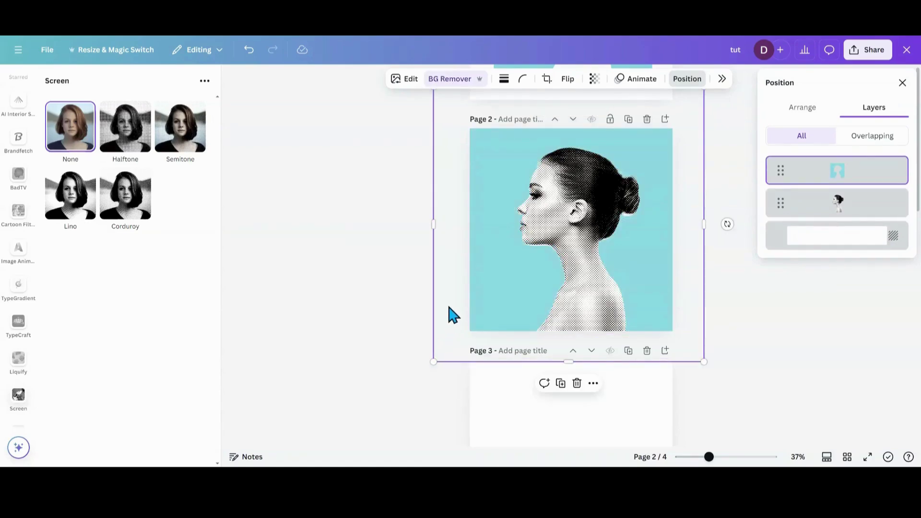
{"action": "left_click_drag", "start_coordinate": [449, 308], "coordinate": [447, 302]}
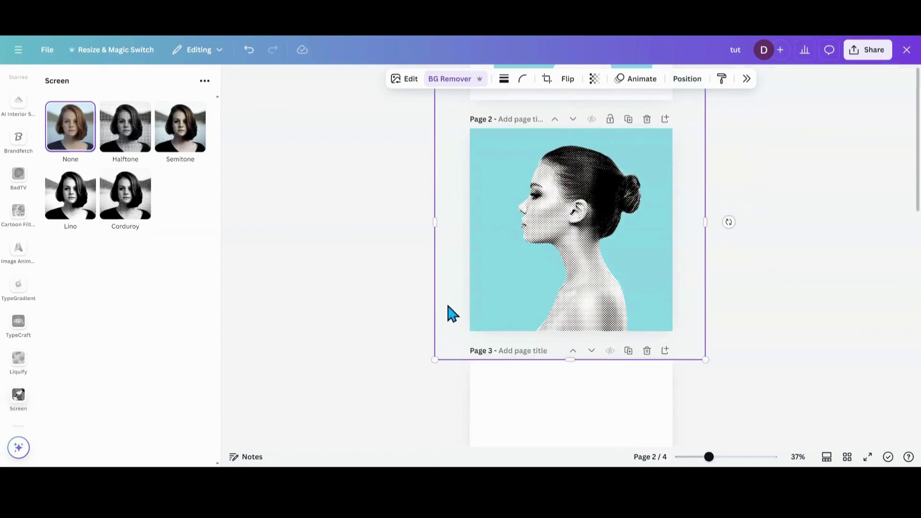
Move the duotone portrait from page 4 to page 3 and delete the emptied page 4.
{"action": "scroll", "coordinate": [389, 392], "scroll_direction": "down", "scroll_amount": 5}
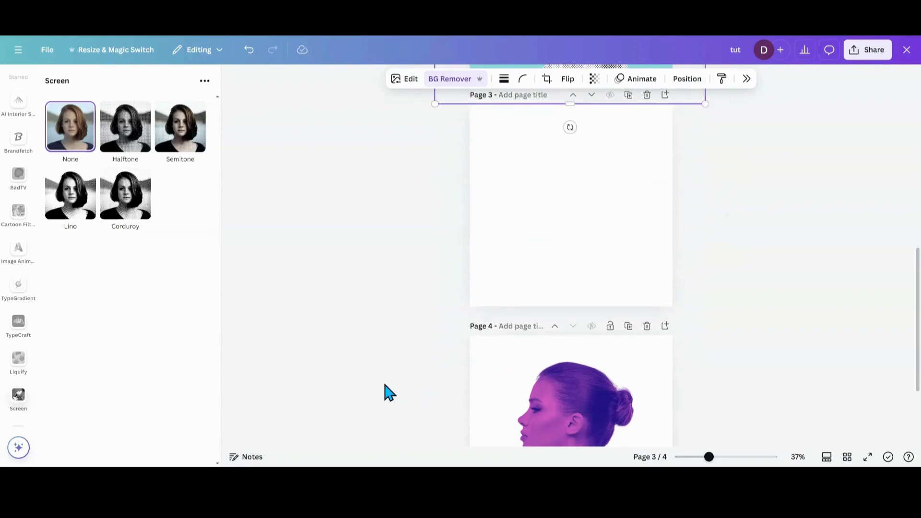
{"action": "left_click_drag", "start_coordinate": [545, 403], "coordinate": [552, 177]}
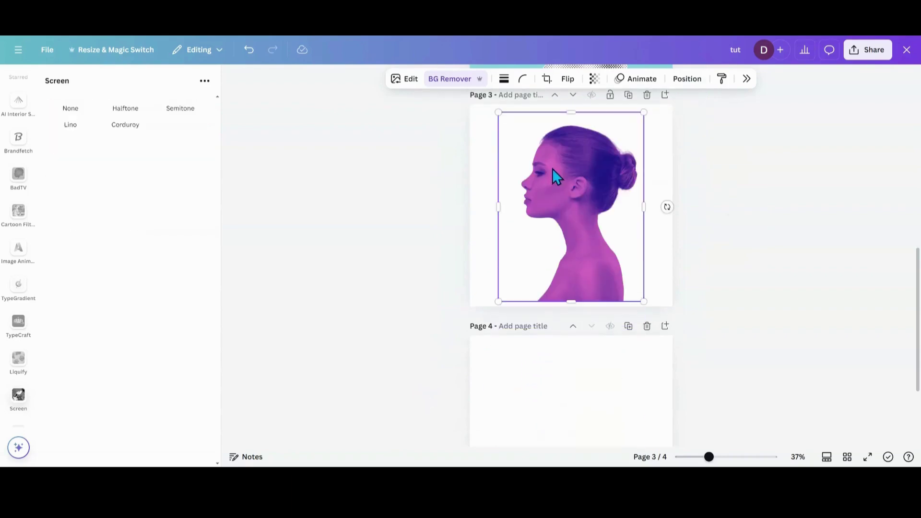
{"action": "left_click", "coordinate": [647, 326]}
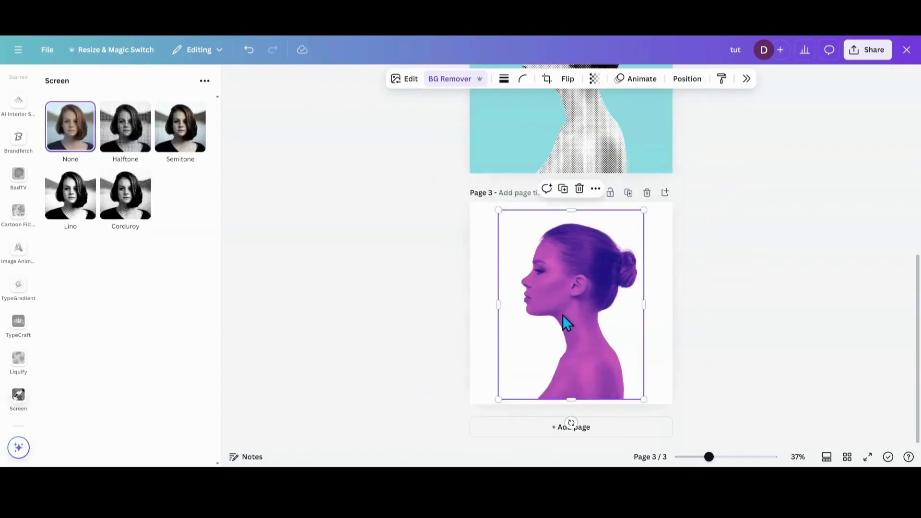
Move the duotone portrait from page 3 onto page 2 and enlarge it to cover the halftone portrait.
{"action": "left_click_drag", "start_coordinate": [564, 316], "coordinate": [554, 132]}
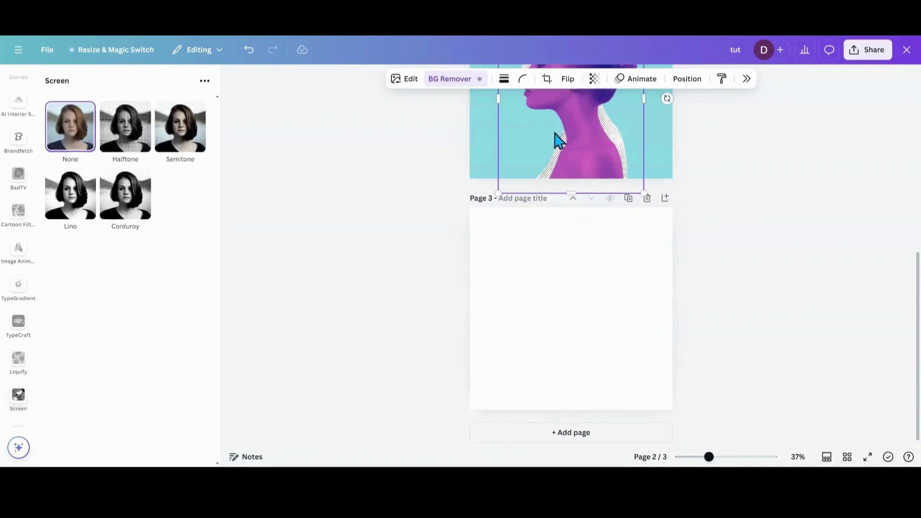
{"action": "left_click", "coordinate": [457, 263]}
{"action": "scroll", "coordinate": [427, 307], "scroll_direction": "up", "scroll_amount": 3}
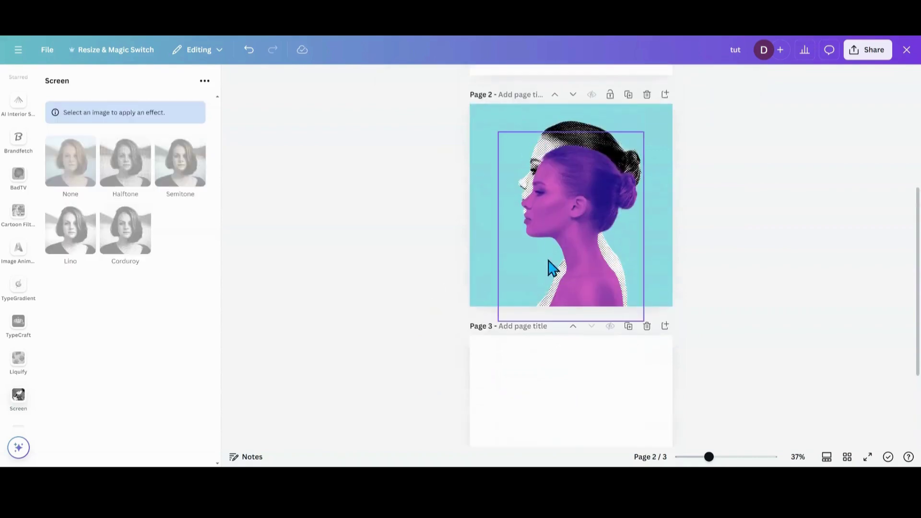
{"action": "left_click_drag", "start_coordinate": [552, 267], "coordinate": [555, 235]}
{"action": "left_click_drag", "start_coordinate": [499, 294], "coordinate": [489, 309]}
{"action": "left_click_drag", "start_coordinate": [578, 279], "coordinate": [582, 281]}
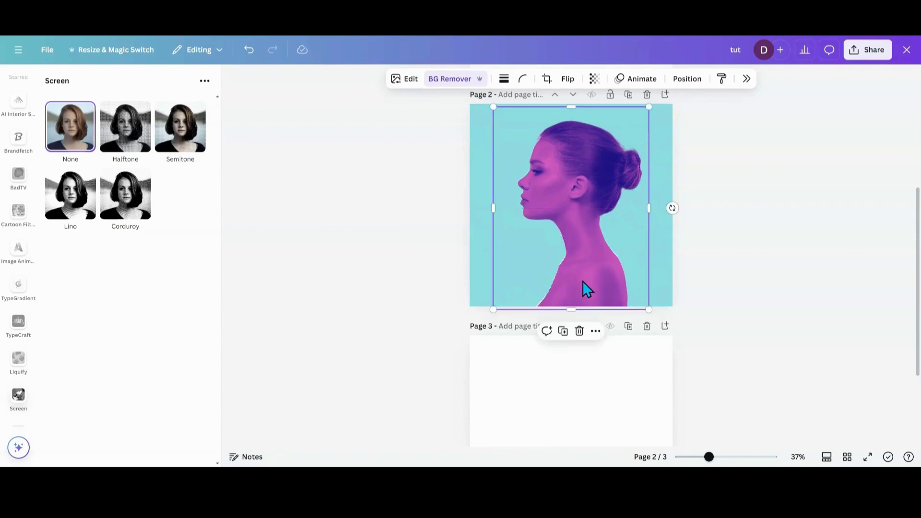
{"action": "left_click", "coordinate": [433, 276]}
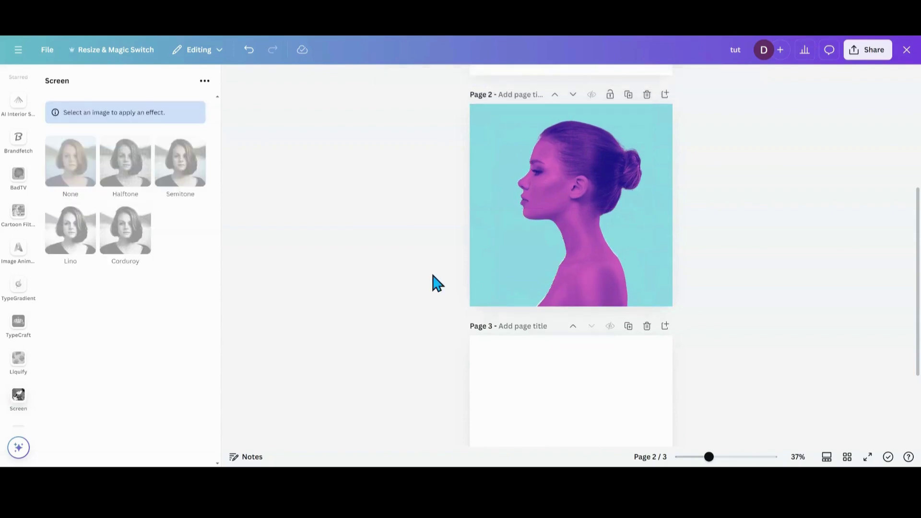
Shrink the duotone portrait on page 2 slightly and nudge it to match the halftone portrait's outline.
{"action": "left_click", "coordinate": [554, 276]}
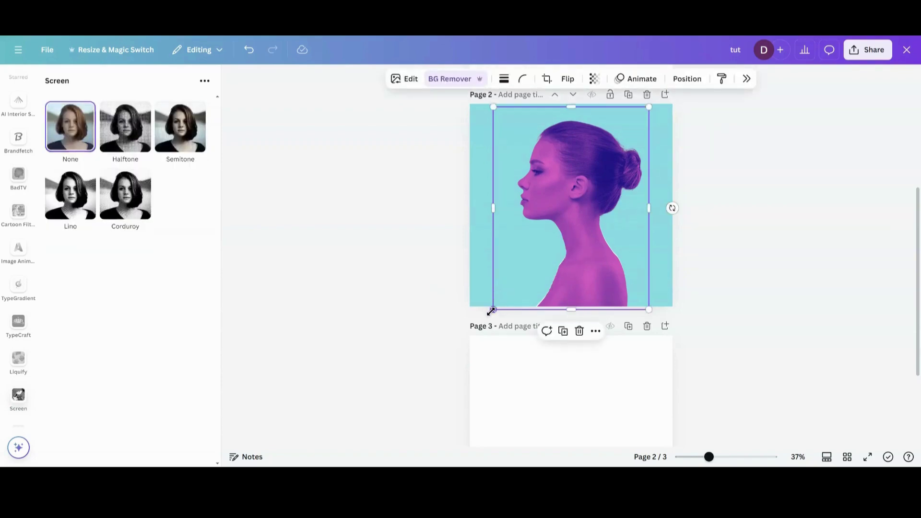
{"action": "left_click_drag", "start_coordinate": [491, 311], "coordinate": [495, 307]}
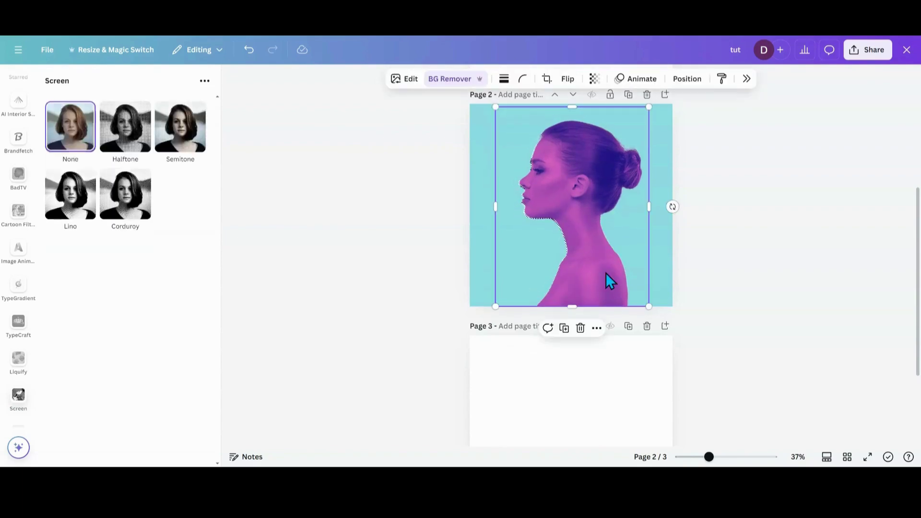
{"action": "left_click_drag", "start_coordinate": [606, 274], "coordinate": [606, 274]}
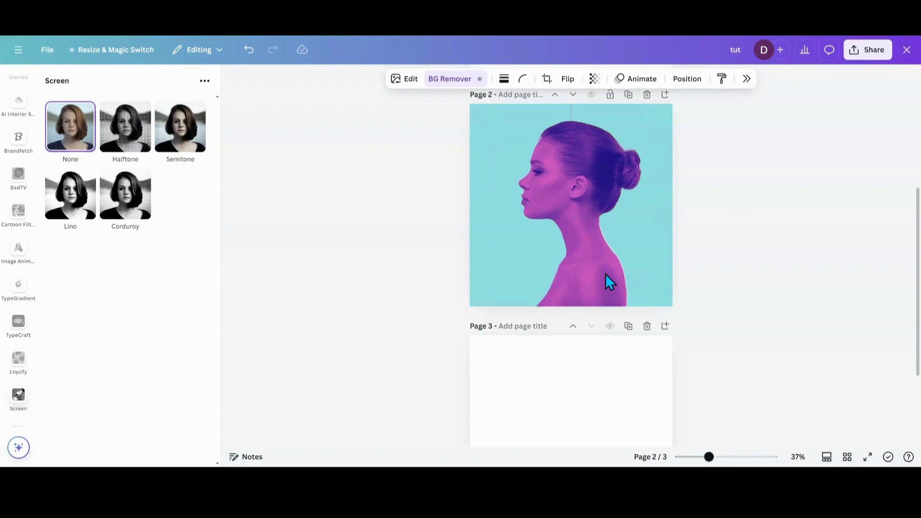
{"action": "left_click", "coordinate": [359, 268]}
Delete the empty page 3 and return to page 1.
{"action": "scroll", "coordinate": [383, 298], "scroll_direction": "up", "scroll_amount": 2}
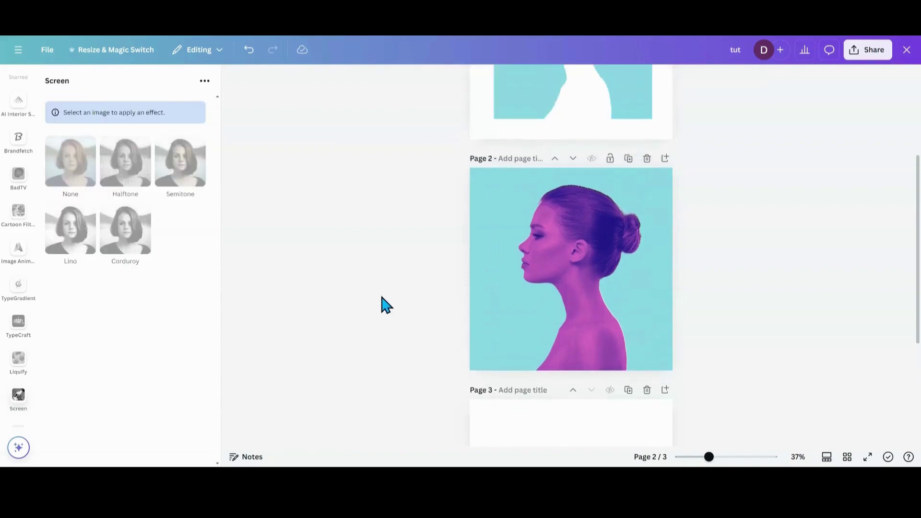
{"action": "scroll", "coordinate": [381, 297], "scroll_direction": "down", "scroll_amount": 2}
{"action": "left_click", "coordinate": [646, 325]}
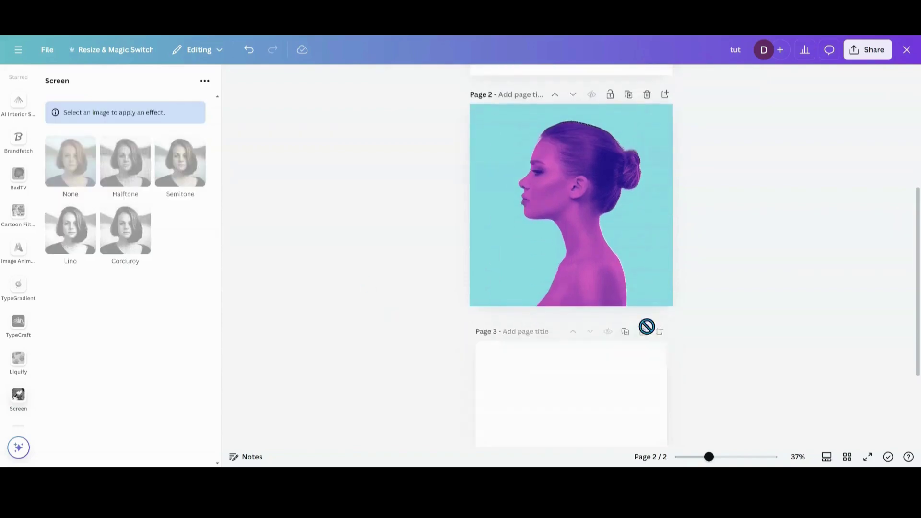
{"action": "scroll", "coordinate": [437, 342], "scroll_direction": "up", "scroll_amount": 4}
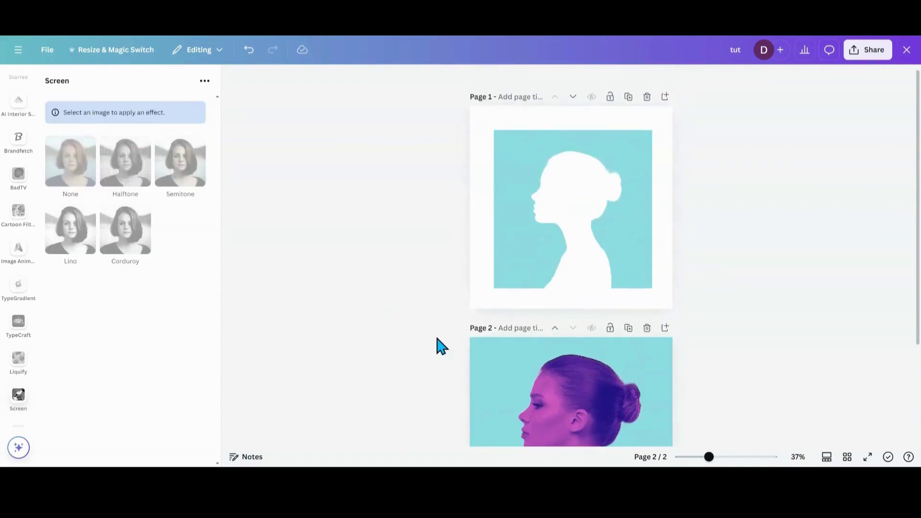
Delete the page with the white silhouette and crop the duotone portrait down to the hair bun.
{"action": "left_click", "coordinate": [648, 100]}
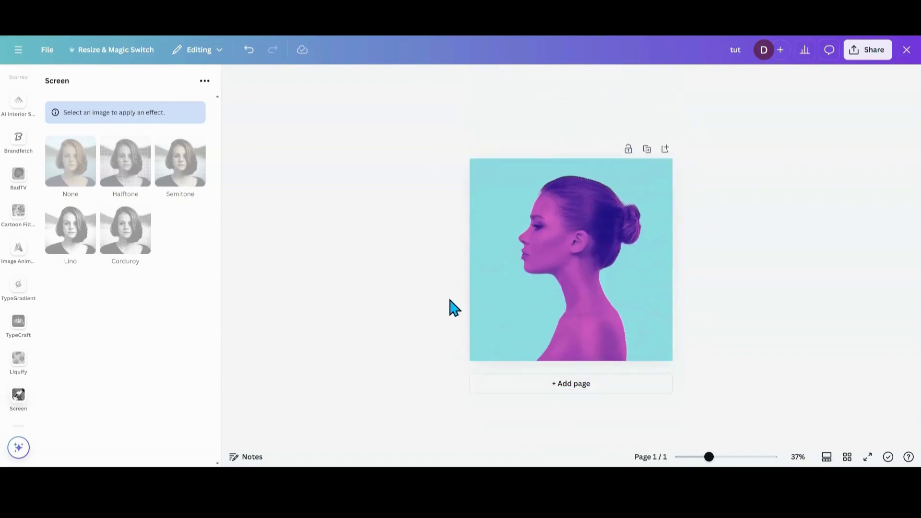
{"action": "left_click", "coordinate": [600, 282]}
{"action": "left_click_drag", "start_coordinate": [571, 360], "coordinate": [592, 250]}
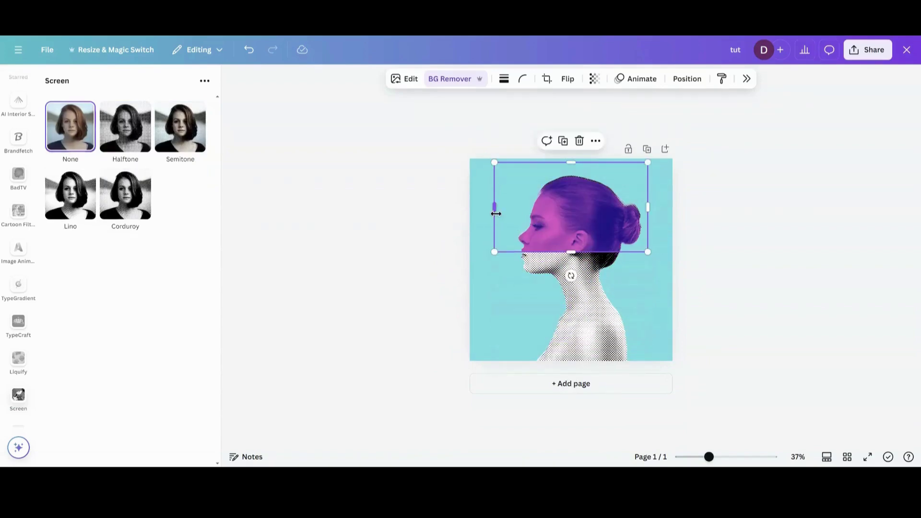
{"action": "left_click_drag", "start_coordinate": [496, 213], "coordinate": [626, 232]}
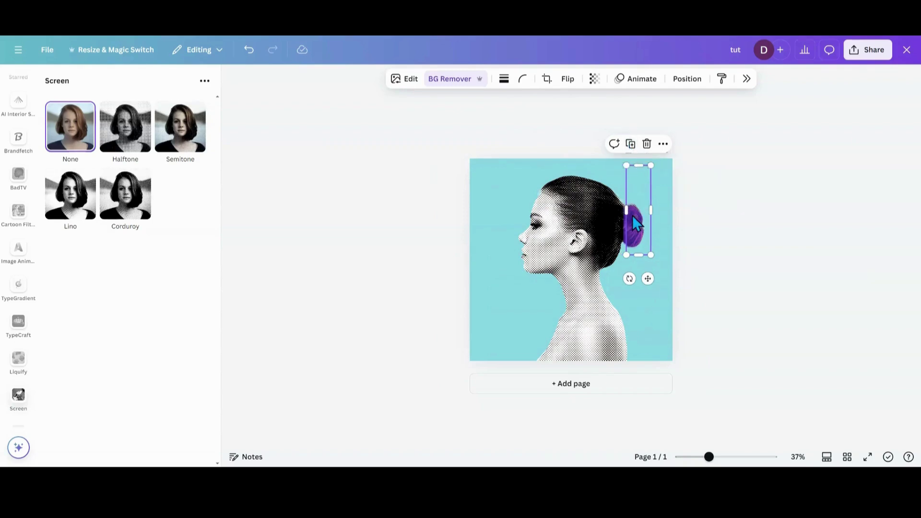
Expand a copy of the duotone hair-bun piece and crop it to a narrow band across the neck.
{"action": "left_click_drag", "start_coordinate": [626, 210], "coordinate": [578, 303]}
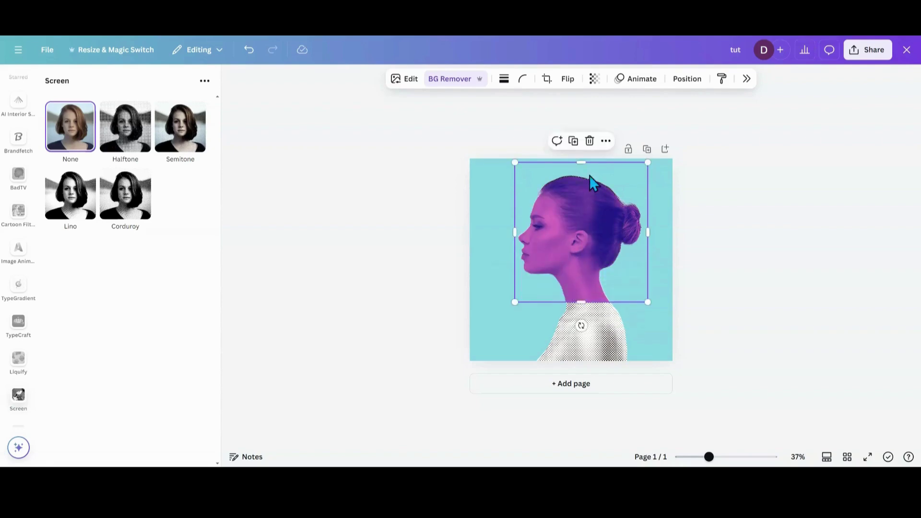
{"action": "left_click_drag", "start_coordinate": [584, 163], "coordinate": [583, 281]}
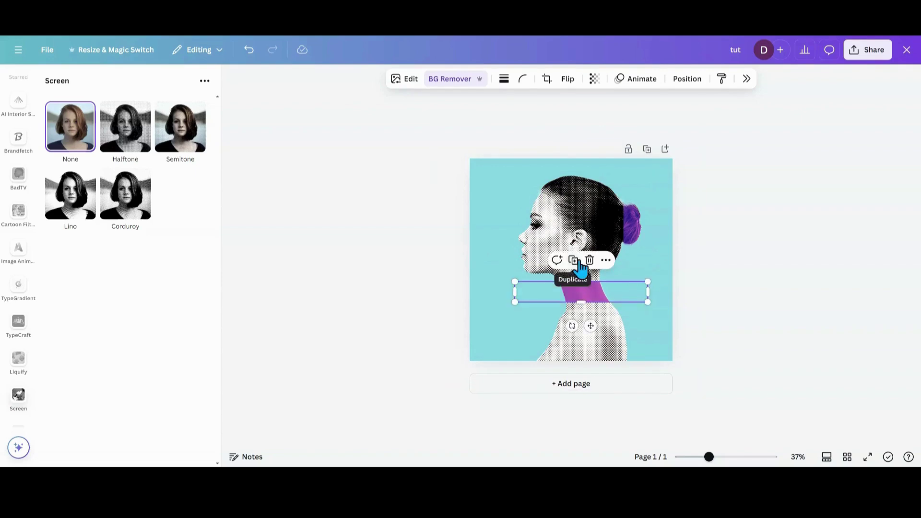
Duplicate the duotone neck band, align it with the portrait, and recrop it to a small patch at the lower back.
{"action": "left_click", "coordinate": [576, 261]}
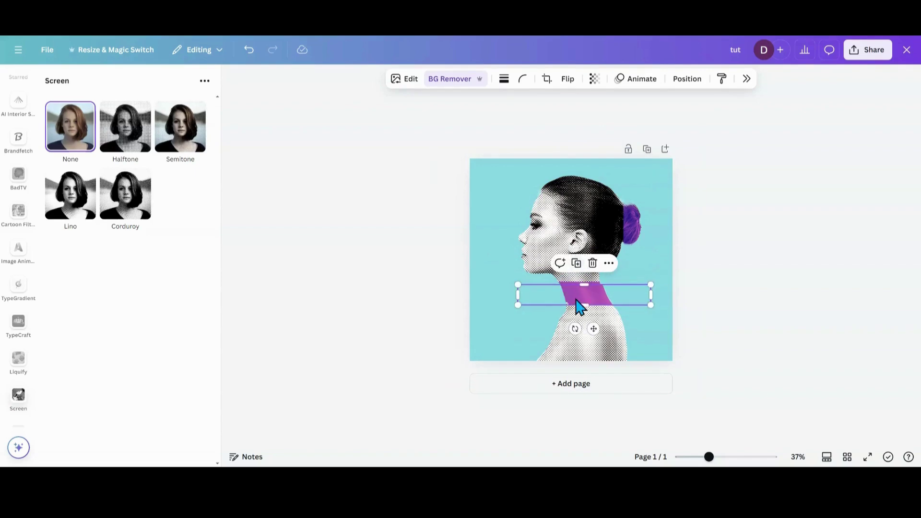
{"action": "mouse_move", "coordinate": [576, 301]}
{"action": "left_mouse_down"}
{"action": "mouse_move", "coordinate": [574, 329]}
{"action": "mouse_move", "coordinate": [574, 292]}
{"action": "left_mouse_up"}
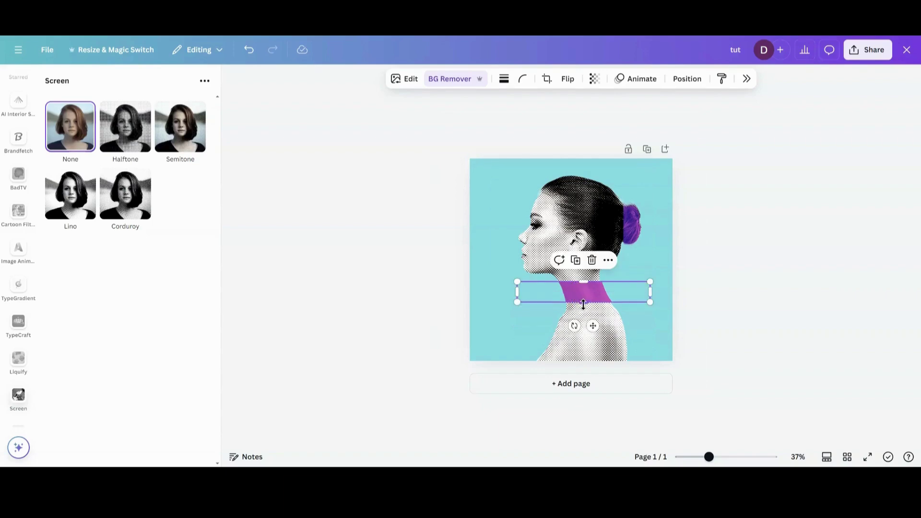
{"action": "left_click_drag", "start_coordinate": [582, 298], "coordinate": [569, 352]}
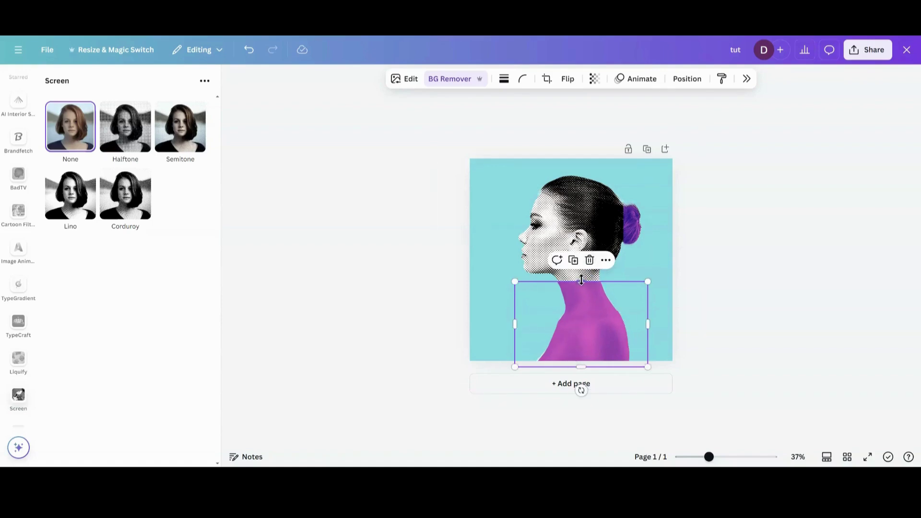
{"action": "left_click_drag", "start_coordinate": [581, 282], "coordinate": [594, 363]}
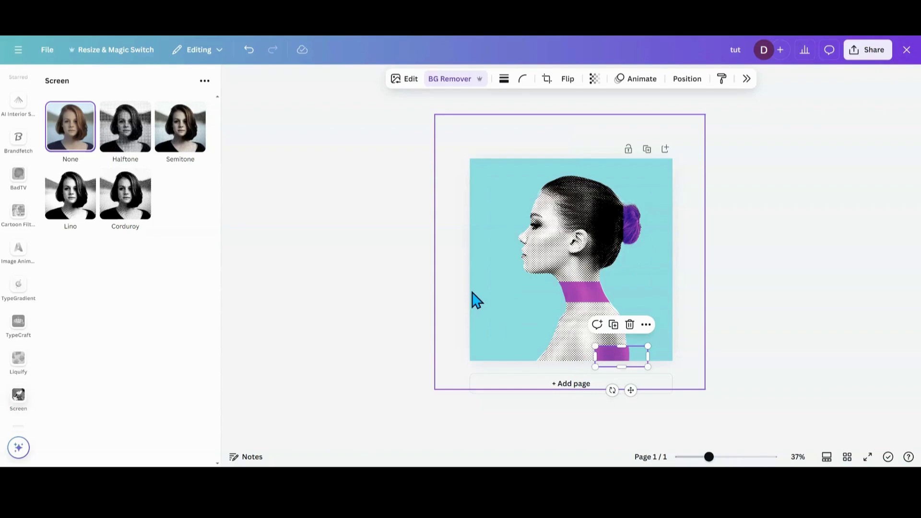
Select the halftone portrait layer beneath the turquoise cut-out and crop it to the front of the face.
{"action": "left_click", "coordinate": [688, 79]}
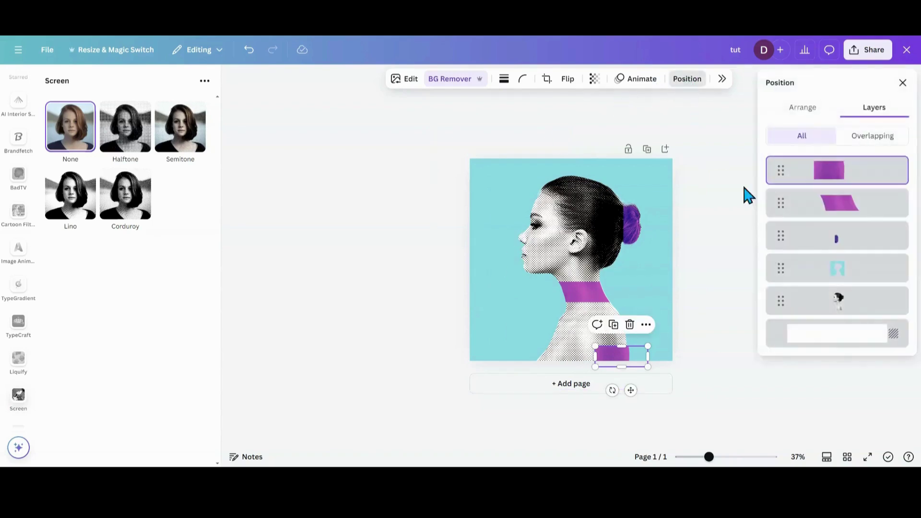
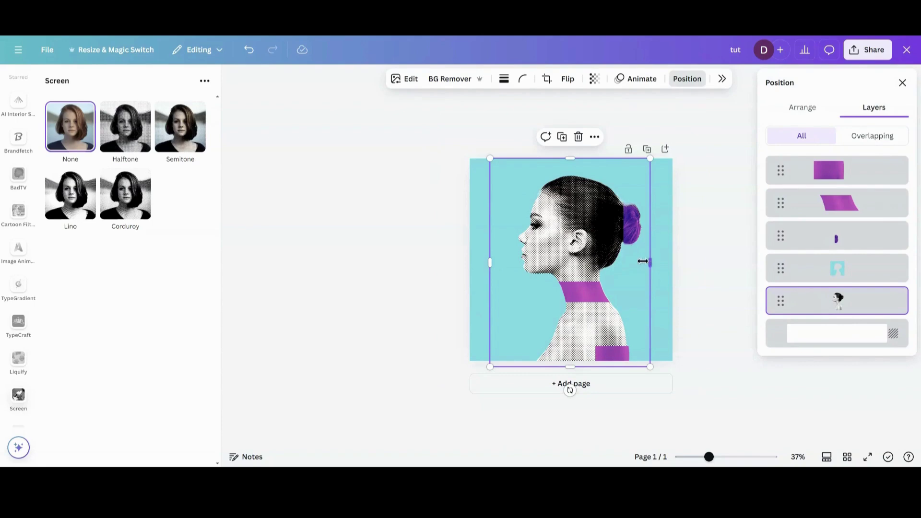
{"action": "left_click_drag", "start_coordinate": [643, 262], "coordinate": [536, 273]}
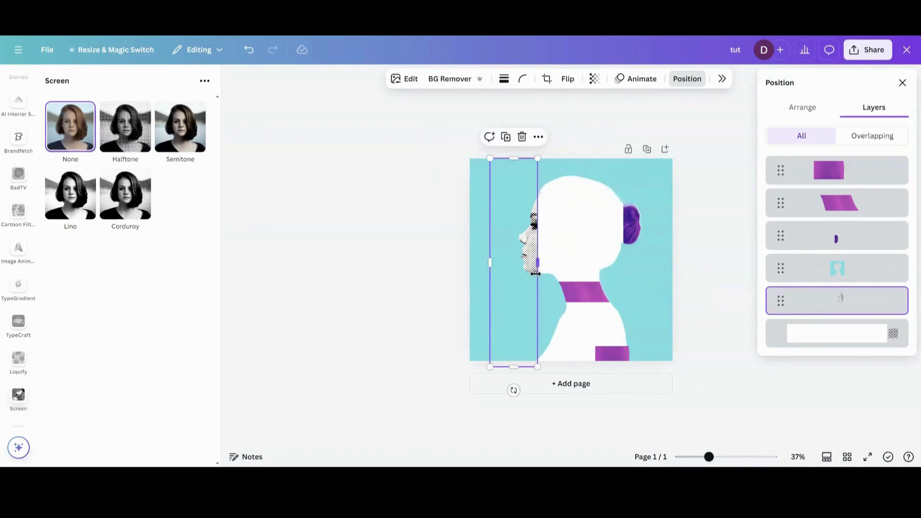
Duplicate the halftone face strip and recrop it to a rectangular block below the neck, ending level with the purple lower-back patch.
{"action": "left_click", "coordinate": [506, 138]}
{"action": "left_click_drag", "start_coordinate": [495, 236], "coordinate": [591, 269]}
{"action": "left_click_drag", "start_coordinate": [491, 264], "coordinate": [573, 268]}
{"action": "left_click_drag", "start_coordinate": [584, 161], "coordinate": [586, 307]}
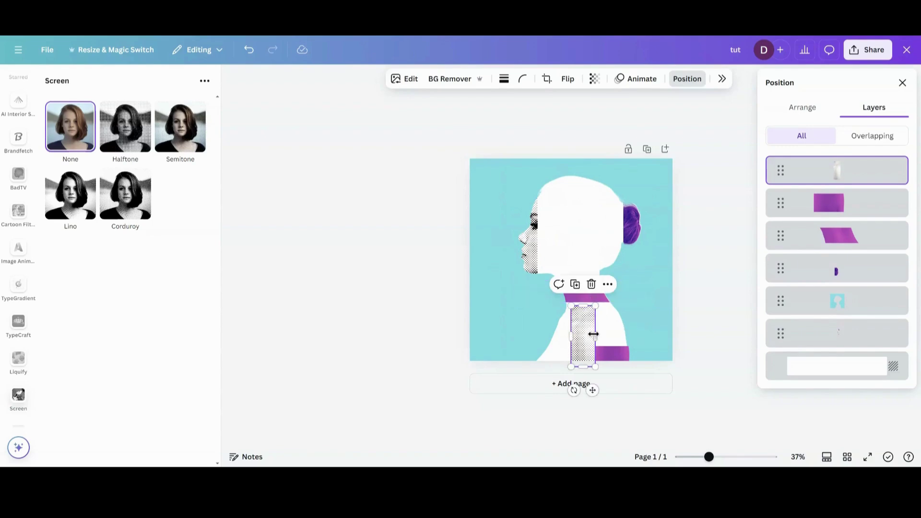
{"action": "left_click_drag", "start_coordinate": [586, 369], "coordinate": [586, 346]}
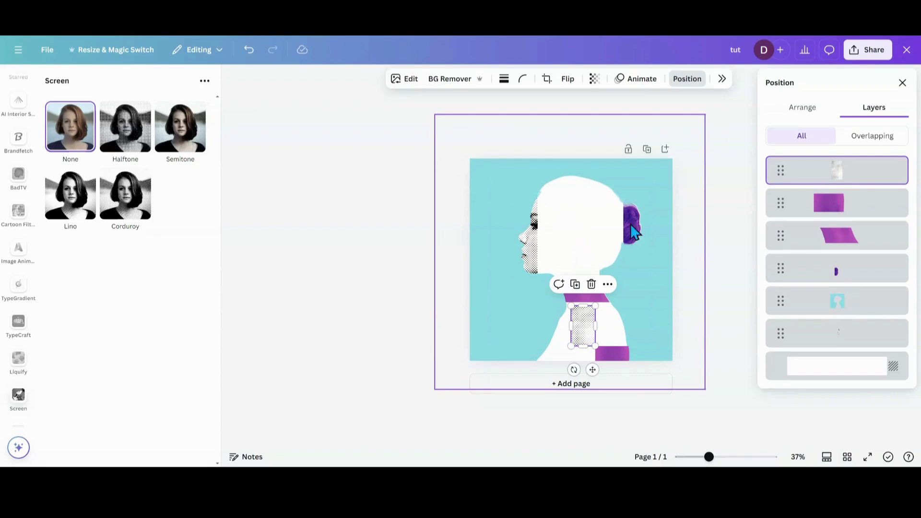
Set the page background to the turquoise photo color of the cut-out image.
{"action": "left_click", "coordinate": [794, 376]}
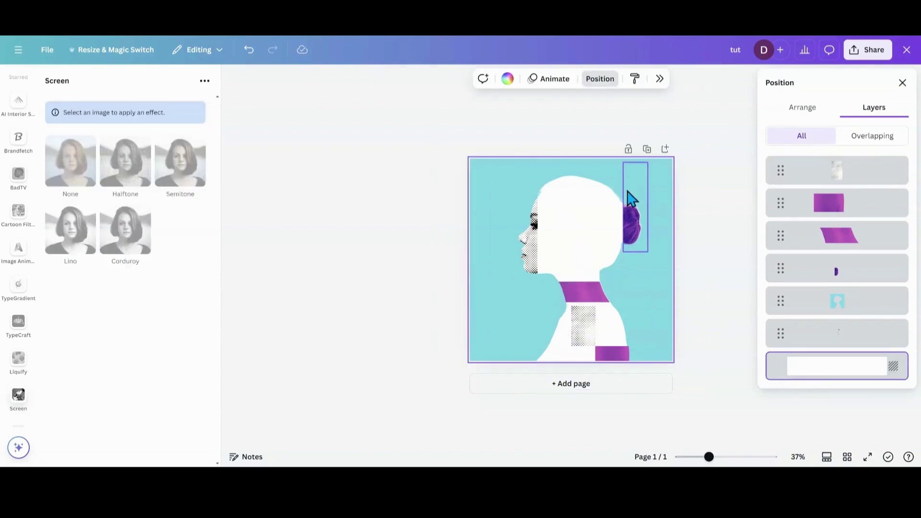
{"action": "left_click", "coordinate": [507, 79]}
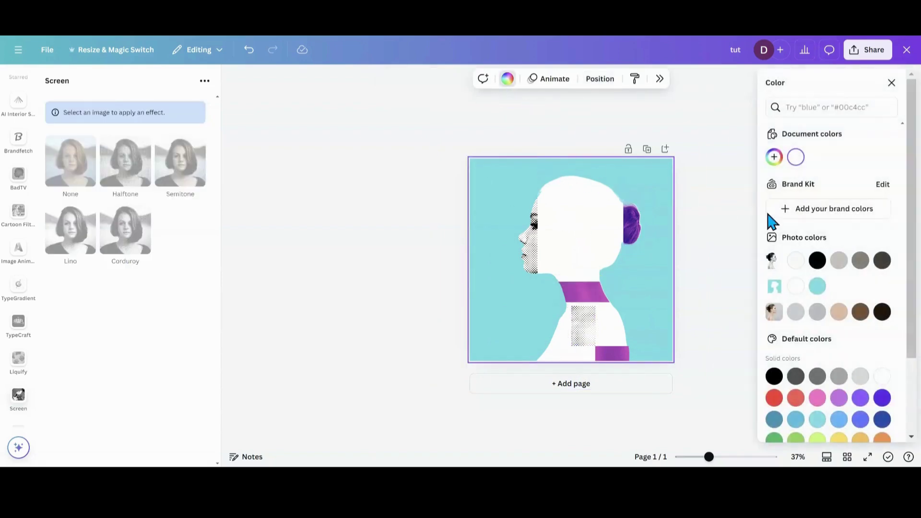
{"action": "left_click", "coordinate": [816, 289]}
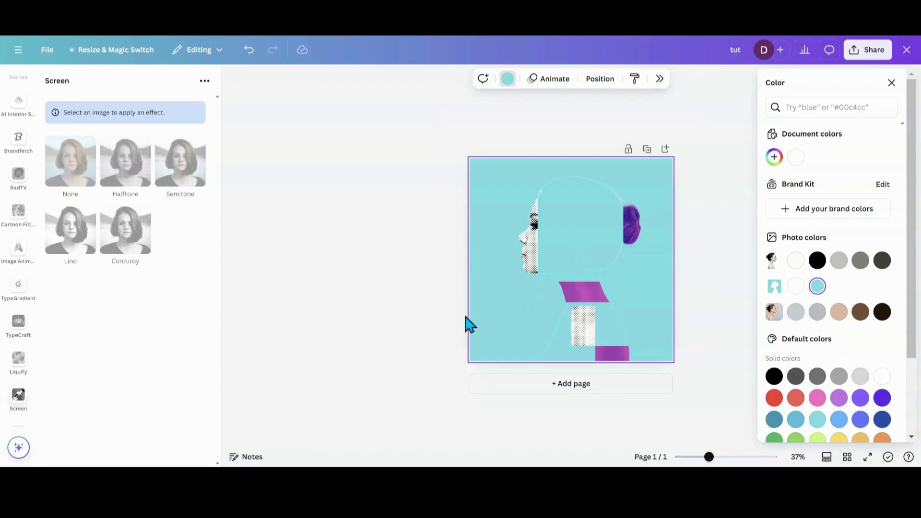
Nudge the halftone block below the neck slightly up towards the purple neck band.
{"action": "left_click", "coordinate": [581, 329]}
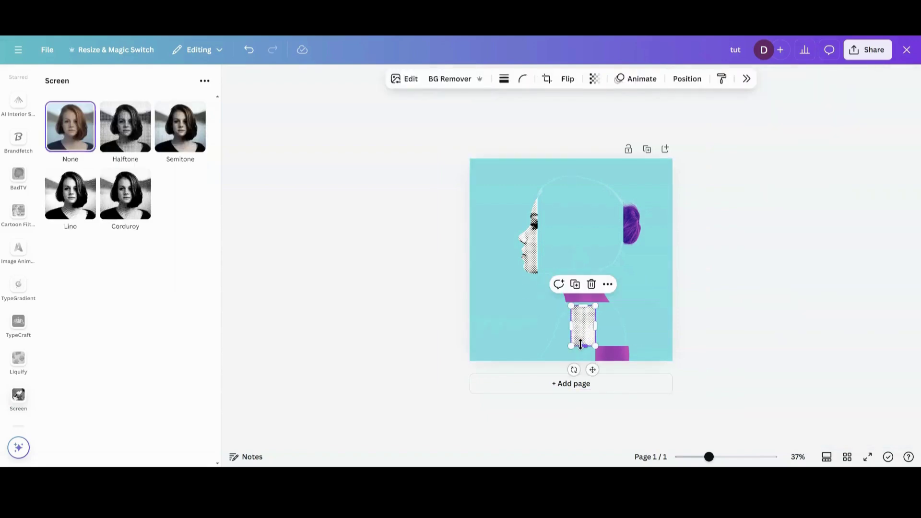
{"action": "left_click_drag", "start_coordinate": [581, 344], "coordinate": [583, 330]}
{"action": "left_click_drag", "start_coordinate": [709, 458], "coordinate": [722, 457]}
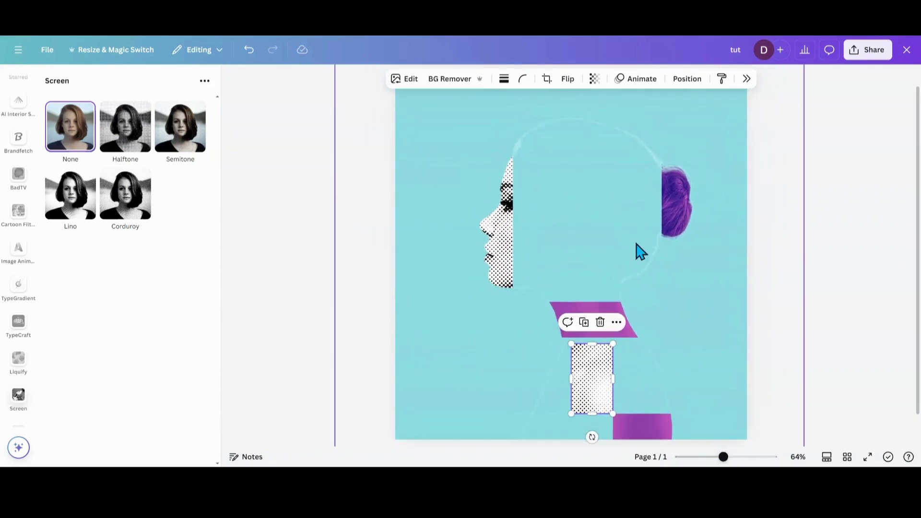
{"action": "left_click", "coordinate": [630, 223]}
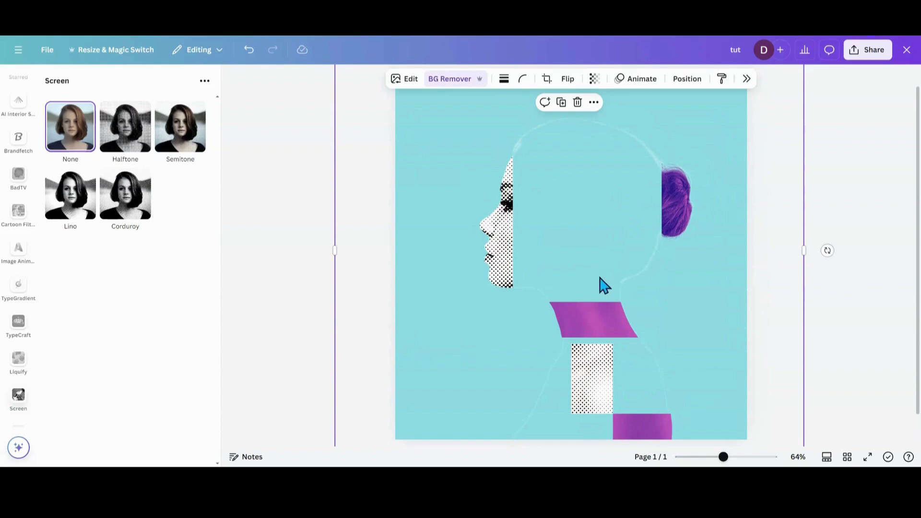
{"action": "left_click", "coordinate": [588, 375]}
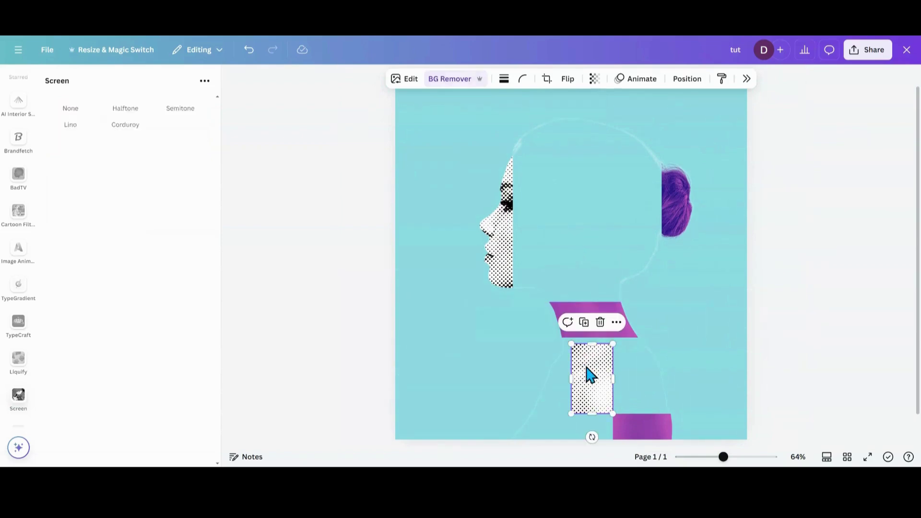
{"action": "left_click_drag", "start_coordinate": [589, 375], "coordinate": [587, 374]}
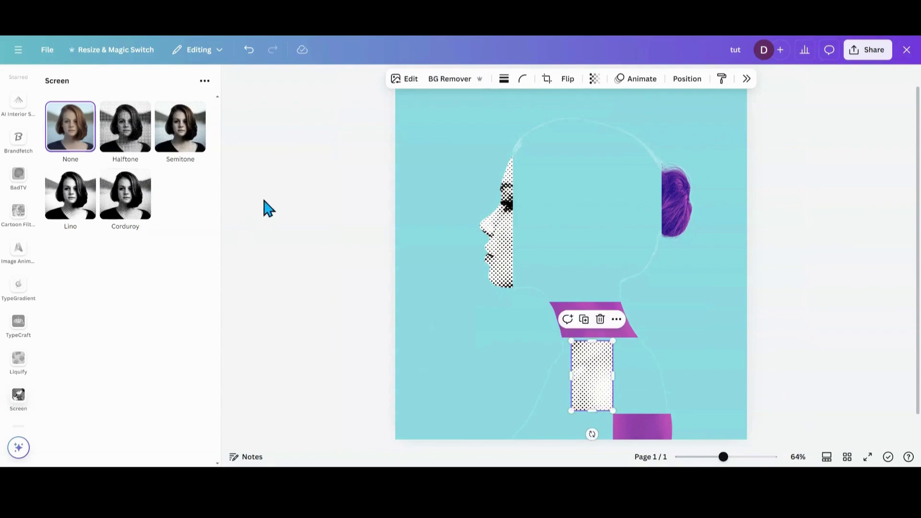
Insert a square frame, shrink it, and place it at the back of the head beside the hair bun.
{"action": "scroll", "coordinate": [6, 154], "scroll_direction": "up", "scroll_amount": 1}
{"action": "scroll", "coordinate": [6, 158], "scroll_direction": "up", "scroll_amount": 5}
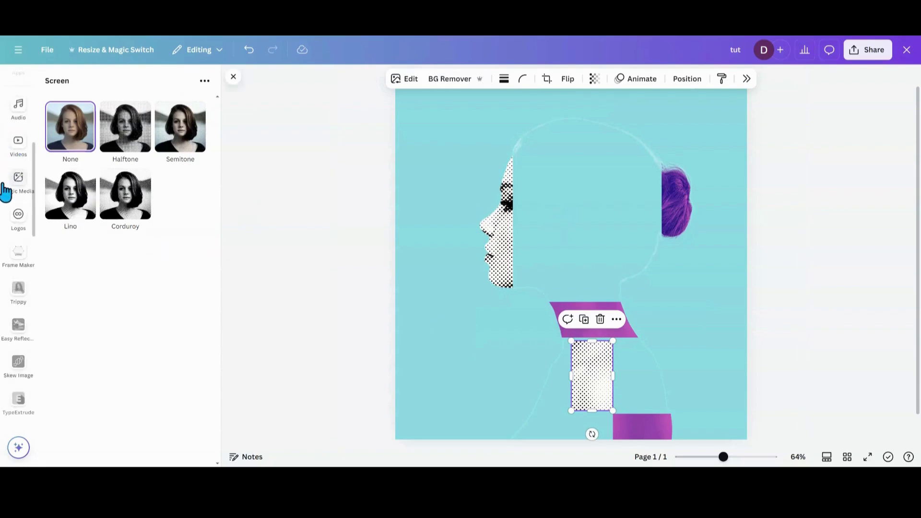
{"action": "scroll", "coordinate": [6, 192], "scroll_direction": "up", "scroll_amount": 5}
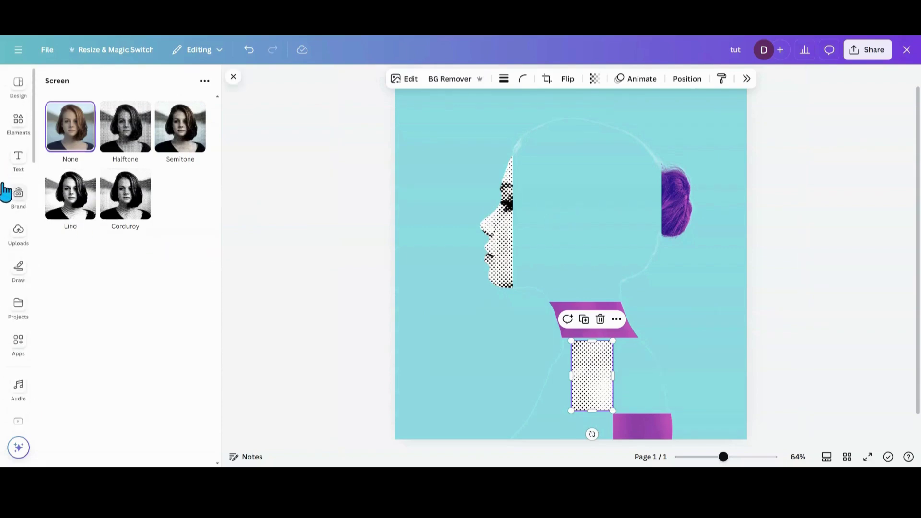
{"action": "left_click", "coordinate": [18, 122]}
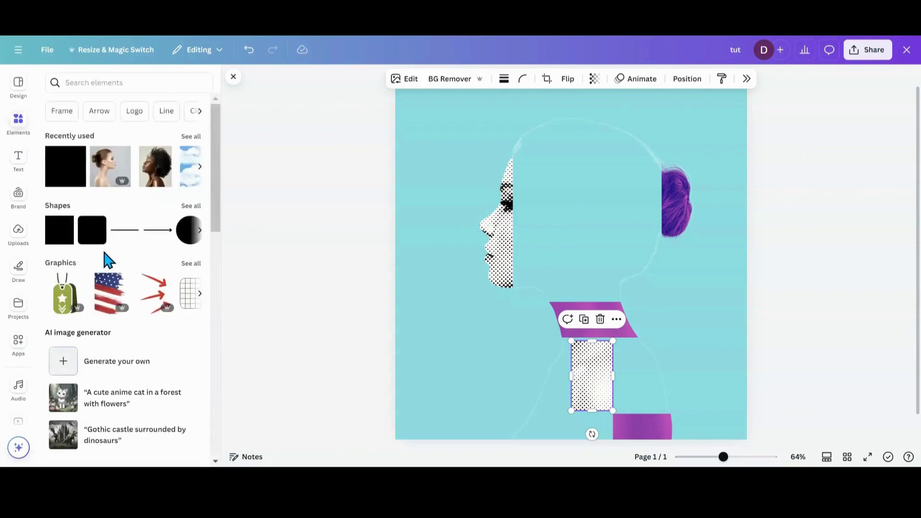
{"action": "scroll", "coordinate": [107, 261], "scroll_direction": "down", "scroll_amount": 10}
{"action": "scroll", "coordinate": [103, 258], "scroll_direction": "down", "scroll_amount": 6}
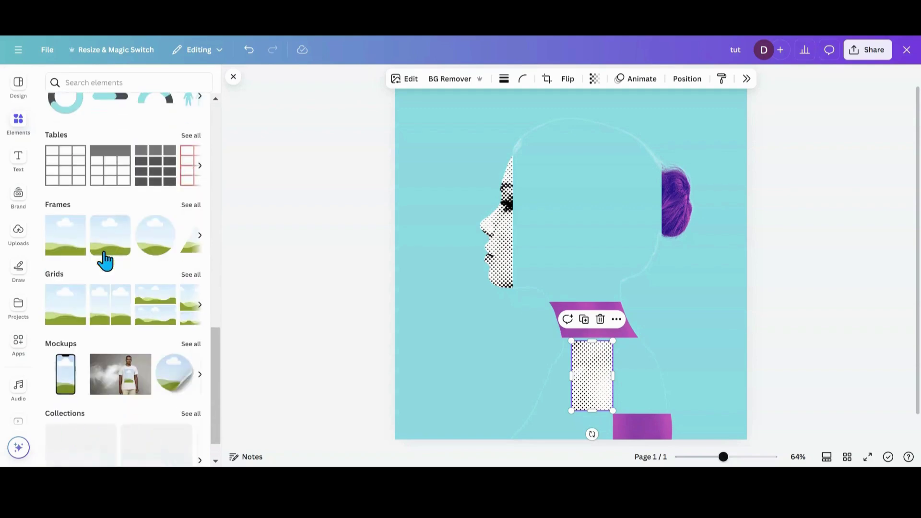
{"action": "left_click", "coordinate": [57, 247]}
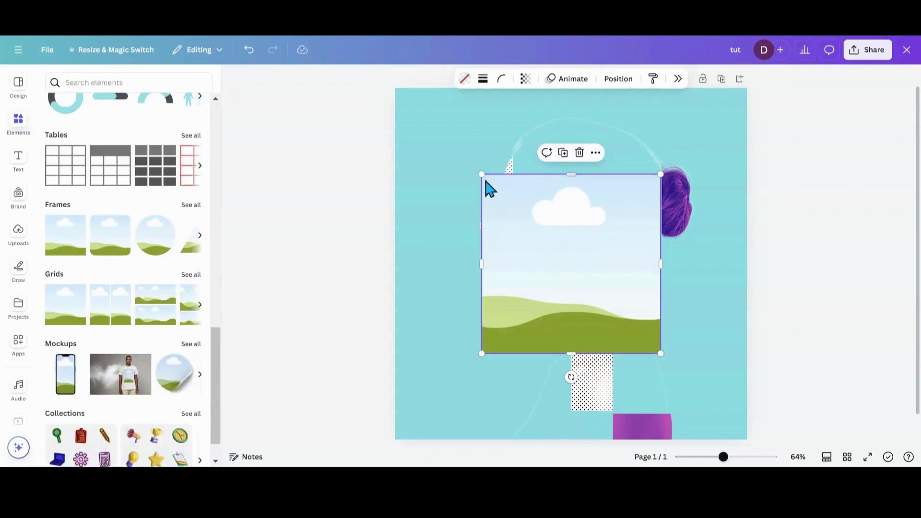
{"action": "left_click_drag", "start_coordinate": [481, 176], "coordinate": [593, 285]}
{"action": "left_click_drag", "start_coordinate": [624, 339], "coordinate": [629, 255]}
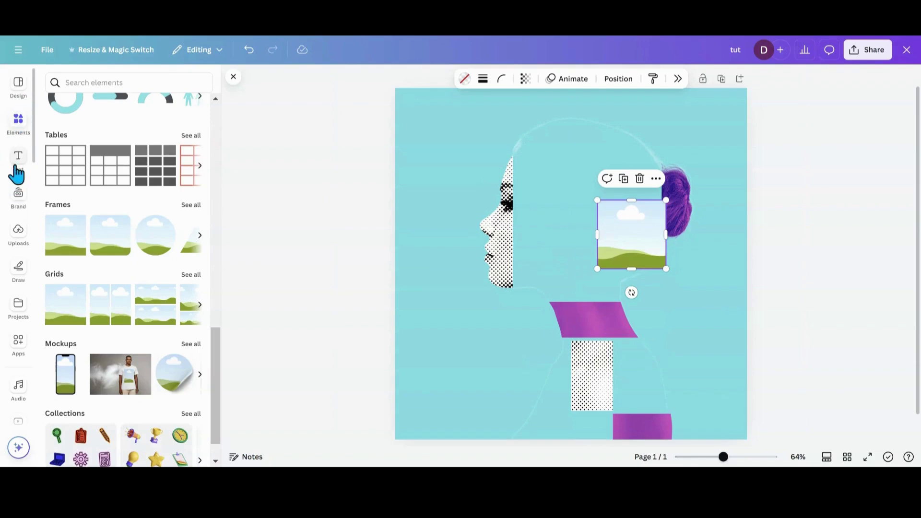
Fill the square frame with the pink makeup brush photo from the recently used elements.
{"action": "left_click", "coordinate": [24, 128]}
{"action": "scroll", "coordinate": [111, 201], "scroll_direction": "down", "scroll_amount": 2}
{"action": "scroll", "coordinate": [110, 202], "scroll_direction": "up", "scroll_amount": 10}
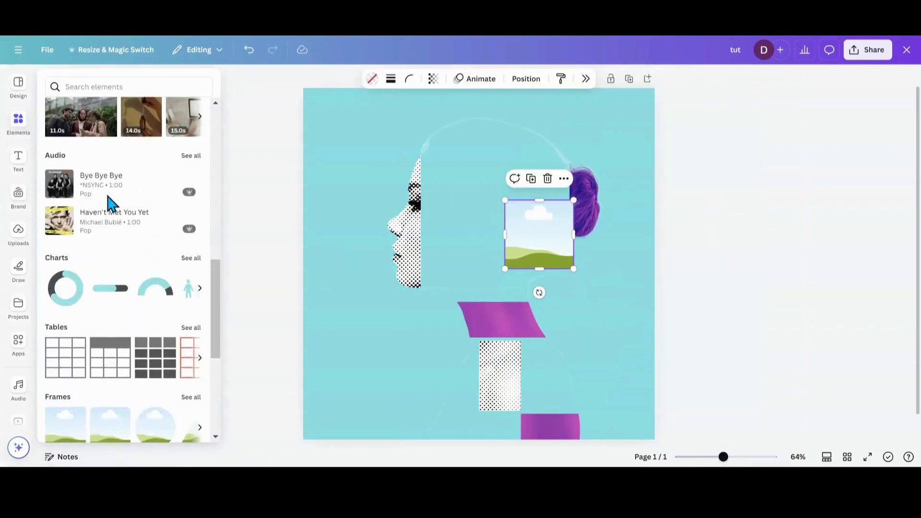
{"action": "scroll", "coordinate": [109, 201], "scroll_direction": "up", "scroll_amount": 5}
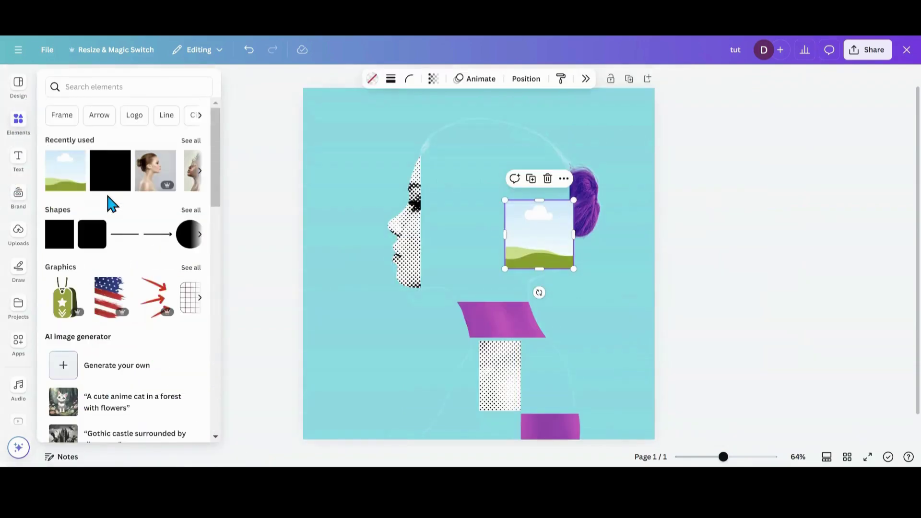
{"action": "left_click", "coordinate": [192, 141]}
{"action": "scroll", "coordinate": [132, 239], "scroll_direction": "down", "scroll_amount": 6}
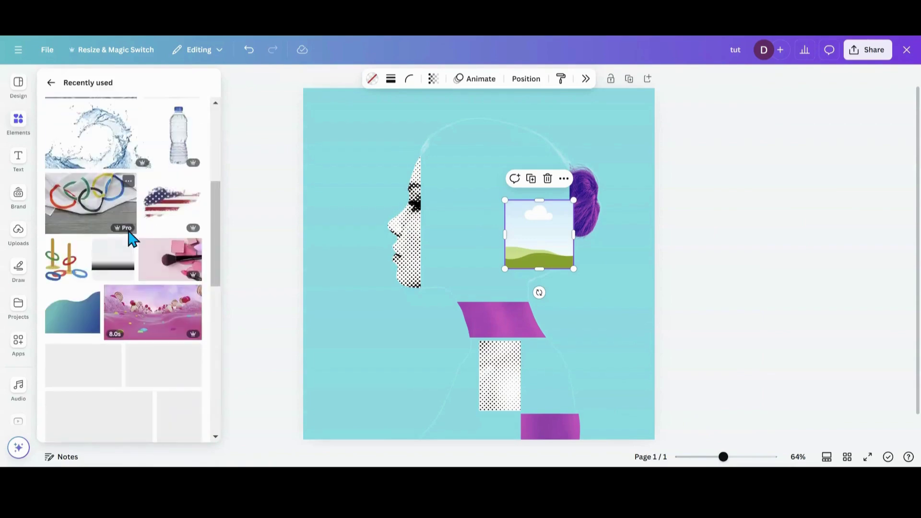
{"action": "left_click_drag", "start_coordinate": [157, 211], "coordinate": [448, 238]}
Duplicate the makeup photo frame three times and arrange the copies around the halftone face.
{"action": "left_click", "coordinate": [531, 179]}
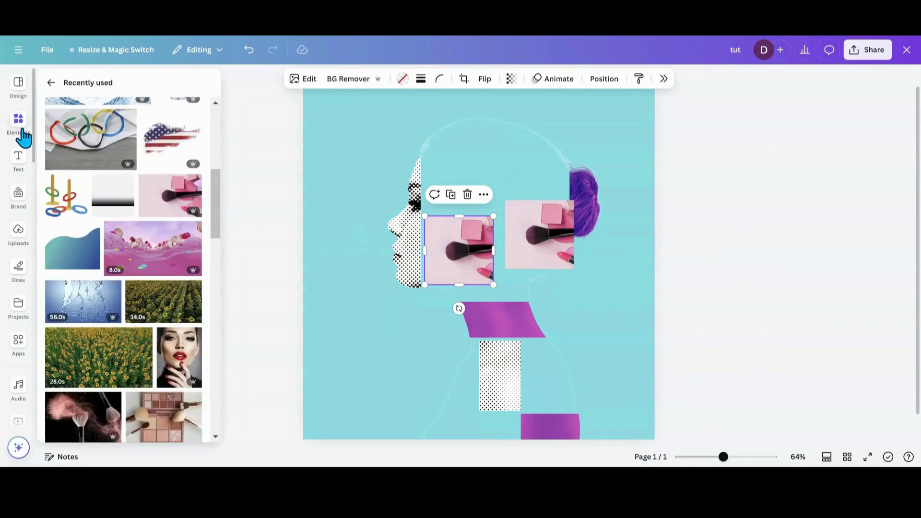
{"action": "left_click", "coordinate": [452, 197]}
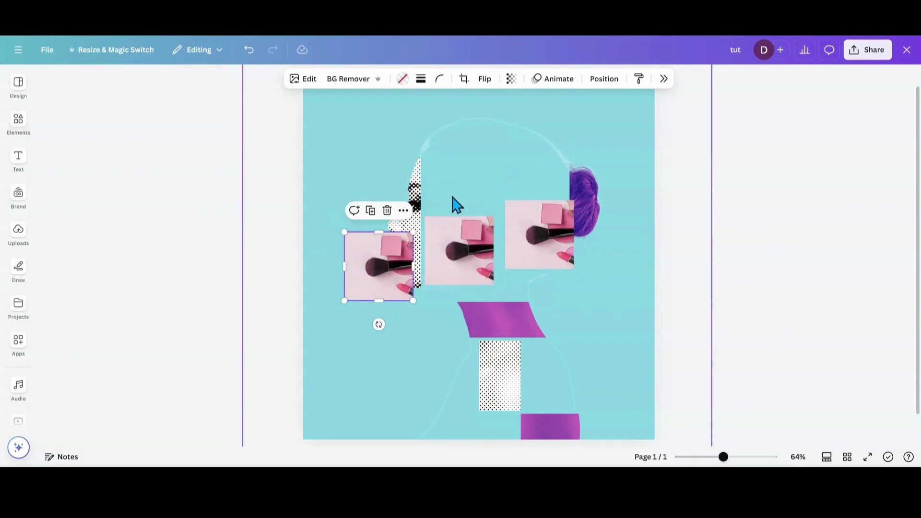
{"action": "left_click", "coordinate": [371, 211]}
{"action": "left_click_drag", "start_coordinate": [307, 262], "coordinate": [401, 185]}
Replace the makeup brush photos in the four frames with an eyeshadow palette, powder brush, blush compact and woman doing her brows.
{"action": "left_click", "coordinate": [18, 121]}
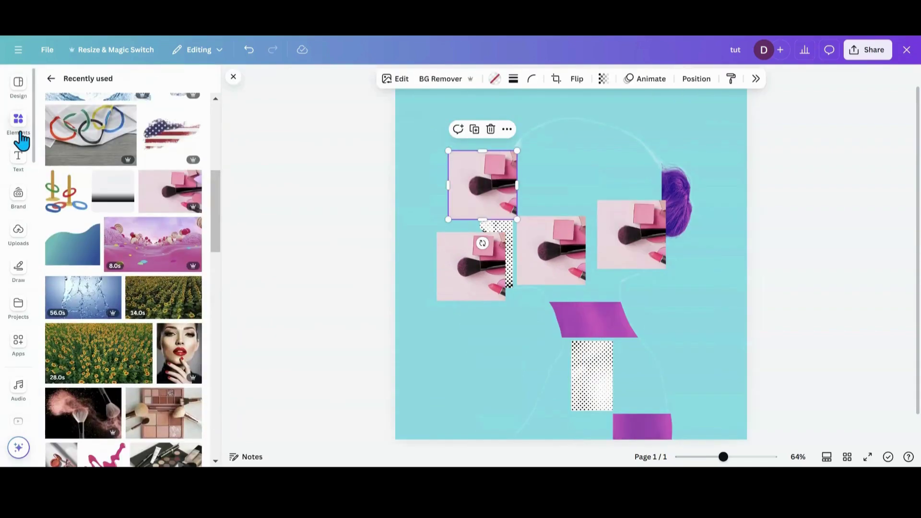
{"action": "scroll", "coordinate": [102, 254], "scroll_direction": "down", "scroll_amount": 4}
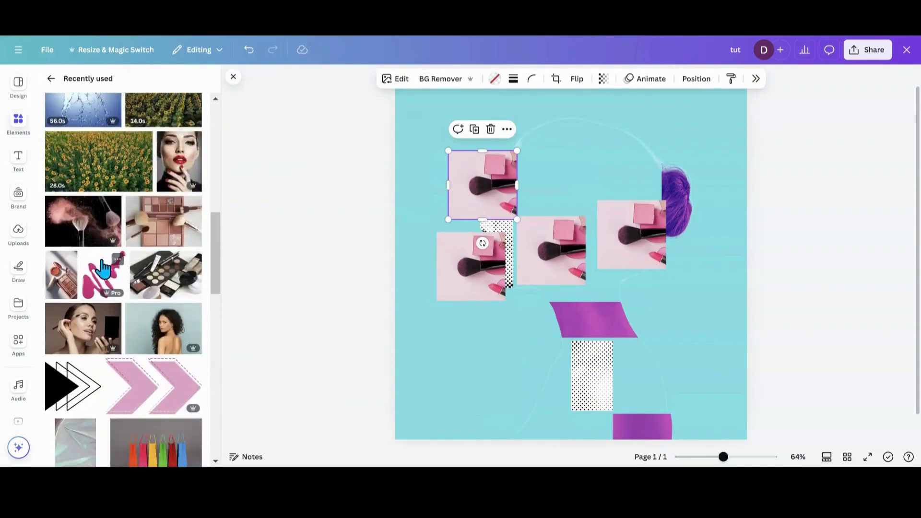
{"action": "left_click_drag", "start_coordinate": [161, 240], "coordinate": [470, 205]}
{"action": "mouse_move", "coordinate": [100, 223]}
{"action": "left_mouse_down"}
{"action": "mouse_move", "coordinate": [119, 233]}
{"action": "mouse_move", "coordinate": [487, 281]}
{"action": "left_mouse_up"}
{"action": "left_click_drag", "start_coordinate": [79, 283], "coordinate": [545, 281]}
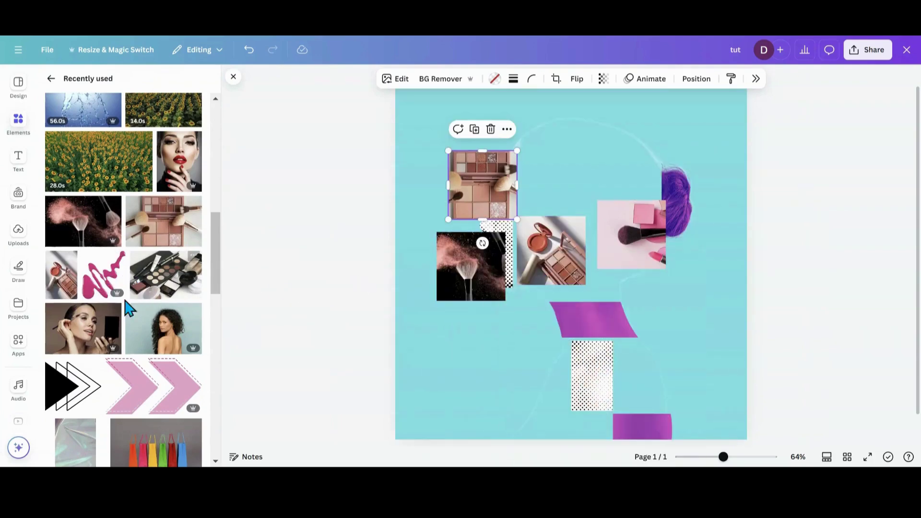
{"action": "left_click_drag", "start_coordinate": [79, 327], "coordinate": [618, 247]}
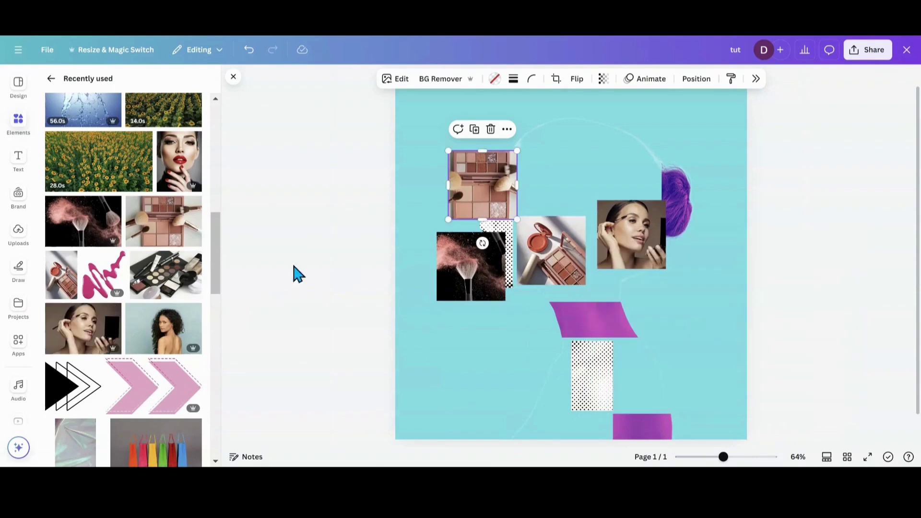
Try to place the shopping bags photo from the recently used elements onto the purple neck band.
{"action": "scroll", "coordinate": [150, 309], "scroll_direction": "down", "scroll_amount": 2}
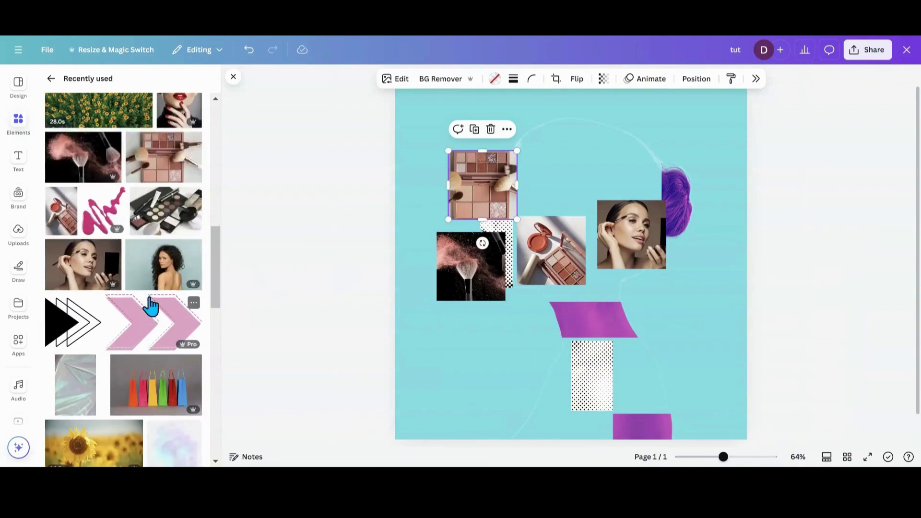
{"action": "scroll", "coordinate": [86, 250], "scroll_direction": "down", "scroll_amount": 2}
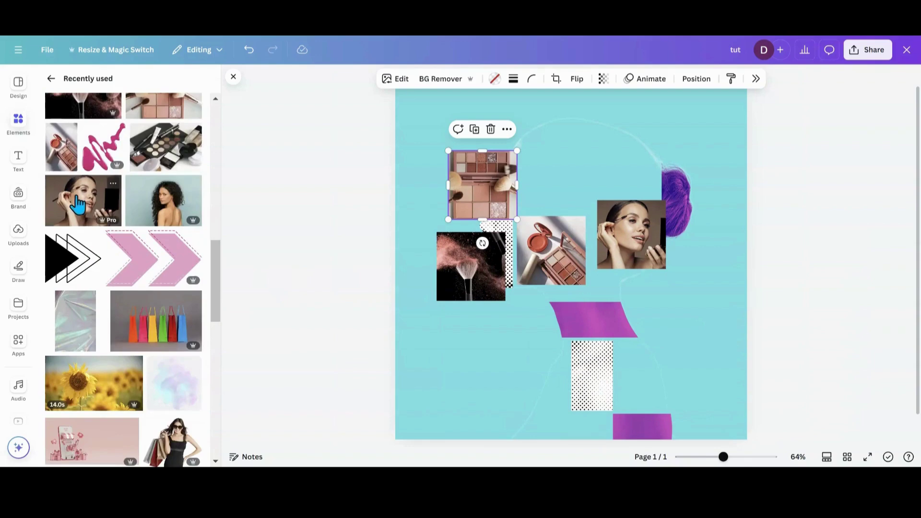
{"action": "scroll", "coordinate": [155, 327], "scroll_direction": "down", "scroll_amount": 2}
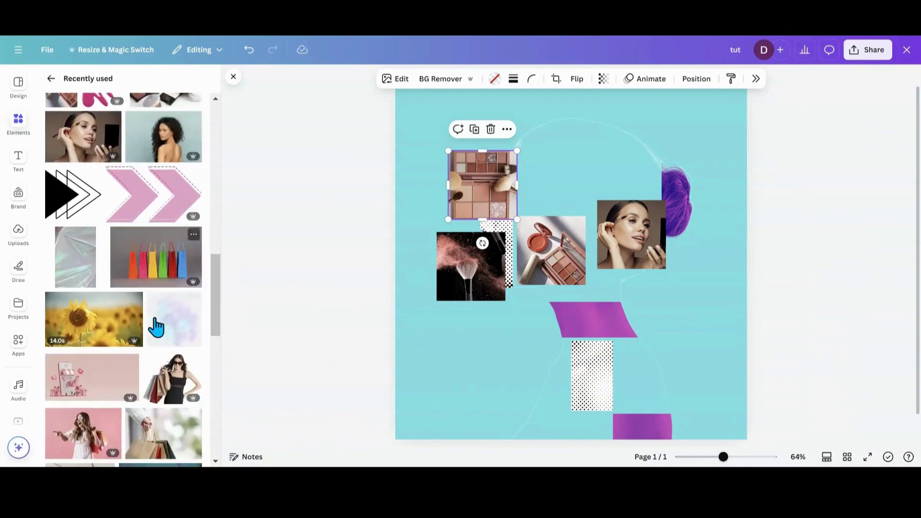
{"action": "left_click_drag", "start_coordinate": [146, 273], "coordinate": [563, 330]}
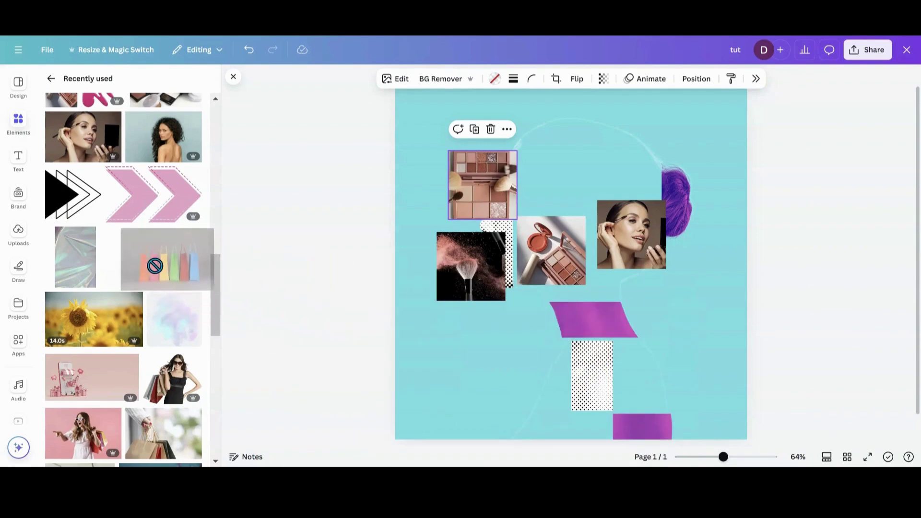
{"action": "left_click", "coordinate": [630, 330]}
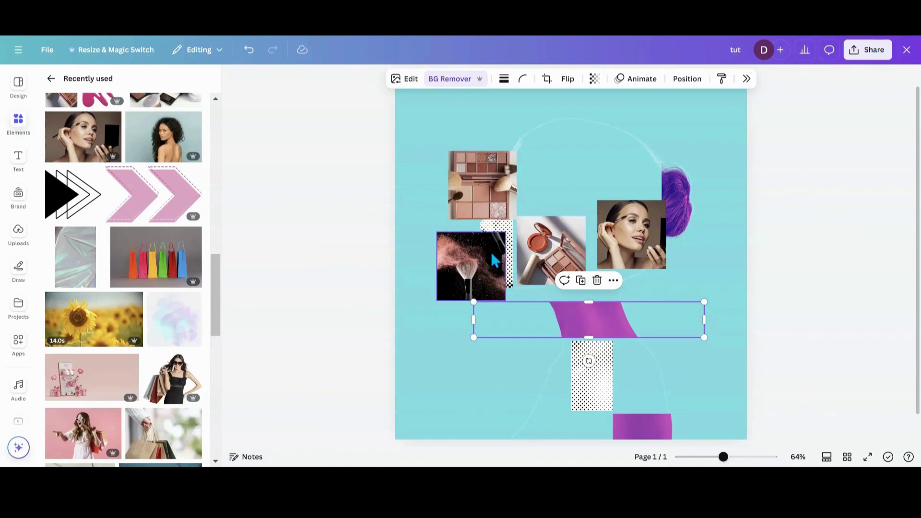
Move the powder brush and eyeshadow palette frames side by side at the top of the head, narrowing the palette frame.
{"action": "mouse_move", "coordinate": [494, 261]}
{"action": "left_mouse_down"}
{"action": "mouse_move", "coordinate": [533, 224]}
{"action": "mouse_move", "coordinate": [650, 152]}
{"action": "left_mouse_up"}
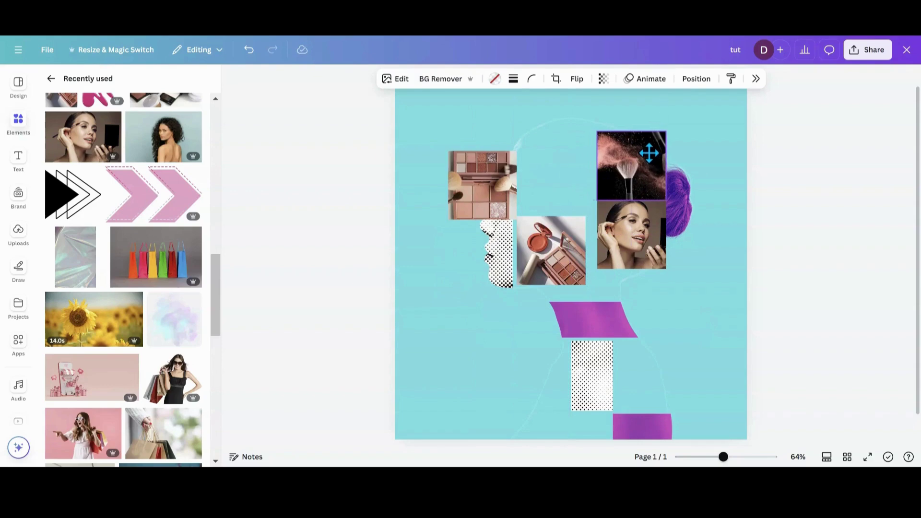
{"action": "left_click_drag", "start_coordinate": [636, 197], "coordinate": [633, 193]}
{"action": "mouse_move", "coordinate": [486, 186]}
{"action": "left_mouse_down"}
{"action": "mouse_move", "coordinate": [520, 152]}
{"action": "mouse_move", "coordinate": [560, 151]}
{"action": "left_mouse_up"}
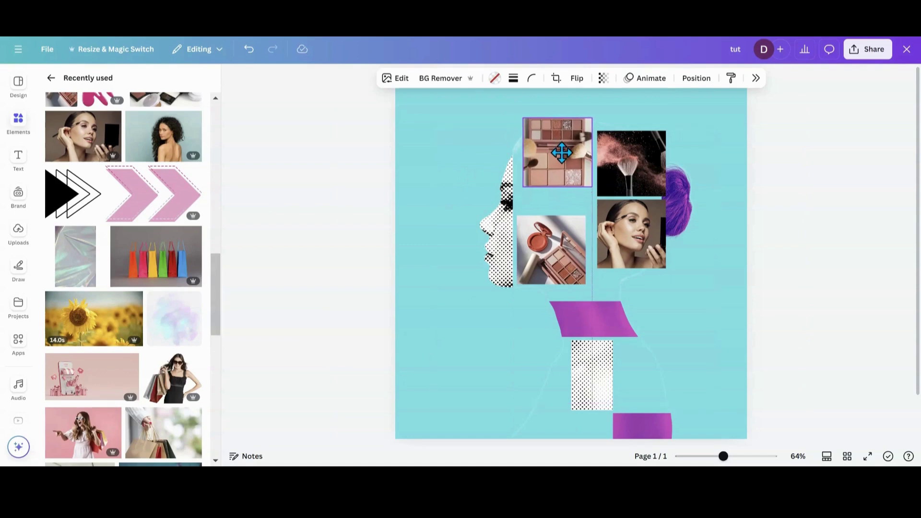
{"action": "left_click_drag", "start_coordinate": [631, 170], "coordinate": [627, 156]}
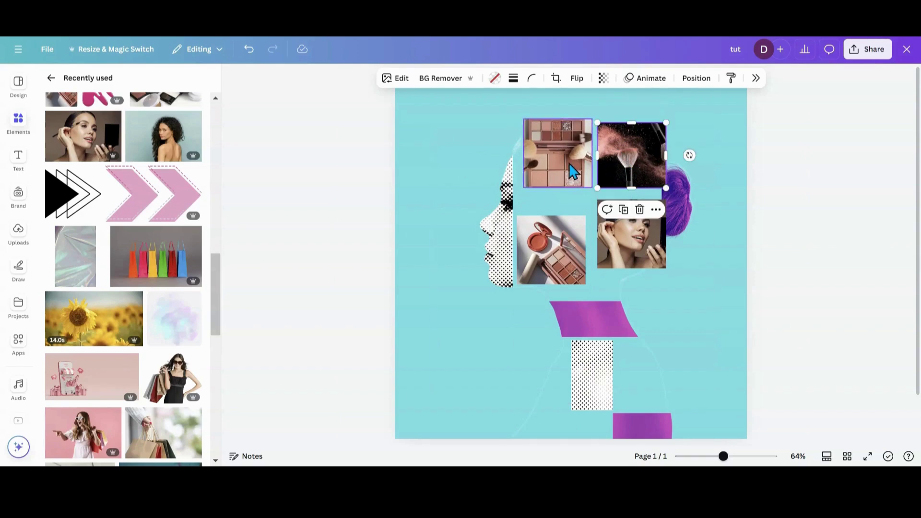
{"action": "left_click", "coordinate": [528, 156]}
{"action": "left_click_drag", "start_coordinate": [524, 152], "coordinate": [557, 152]}
Duplicate the blush compact frame and fit the copy beside the halftone block, reaching down to the page's bottom edge.
{"action": "left_click", "coordinate": [540, 252]}
{"action": "left_click_drag", "start_coordinate": [541, 255], "coordinate": [597, 285]}
{"action": "left_click", "coordinate": [550, 194]}
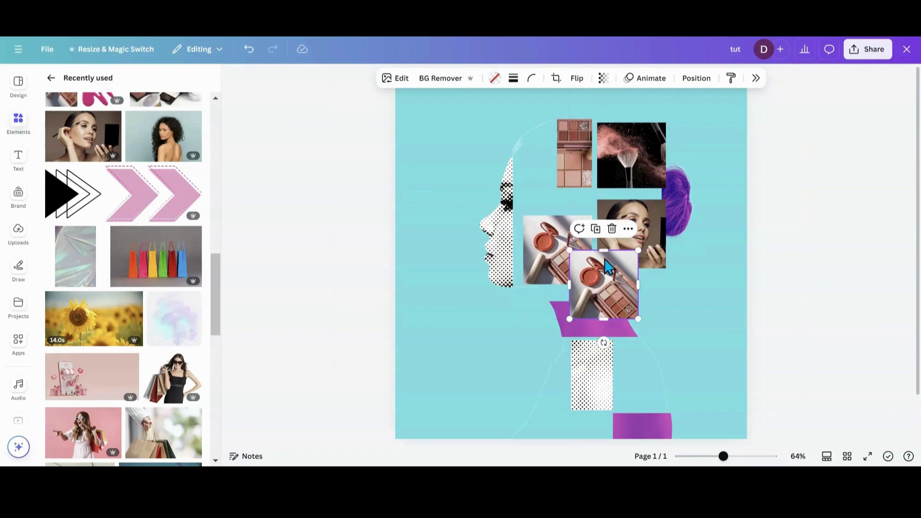
{"action": "left_click_drag", "start_coordinate": [604, 250], "coordinate": [531, 339]}
{"action": "left_click_drag", "start_coordinate": [546, 384], "coordinate": [543, 384]}
Add another copy of the blush compact frame at the forehead, filled with the shopping bags photo and reshaped into a tall rectangle.
{"action": "left_click", "coordinate": [581, 257]}
{"action": "left_click_drag", "start_coordinate": [581, 257], "coordinate": [553, 194]}
{"action": "left_click", "coordinate": [547, 207]}
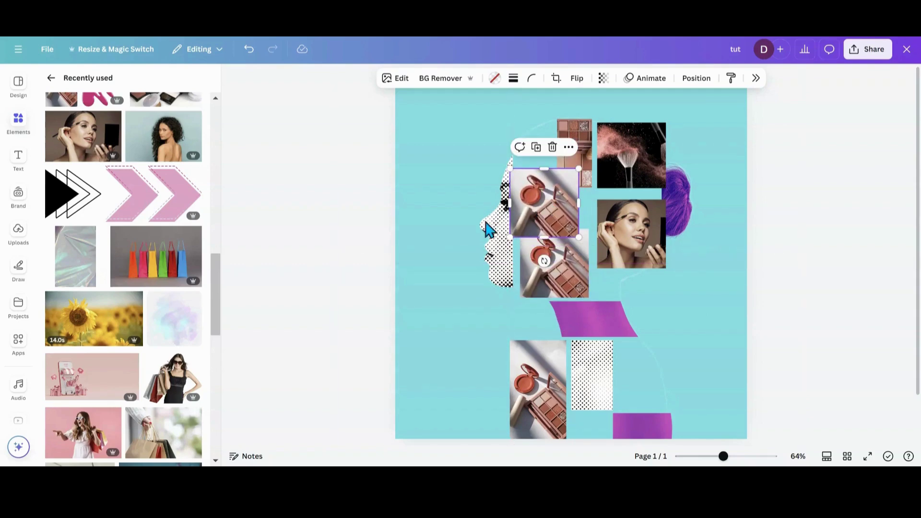
{"action": "left_click", "coordinate": [162, 281]}
{"action": "left_click_drag", "start_coordinate": [512, 300], "coordinate": [557, 157]}
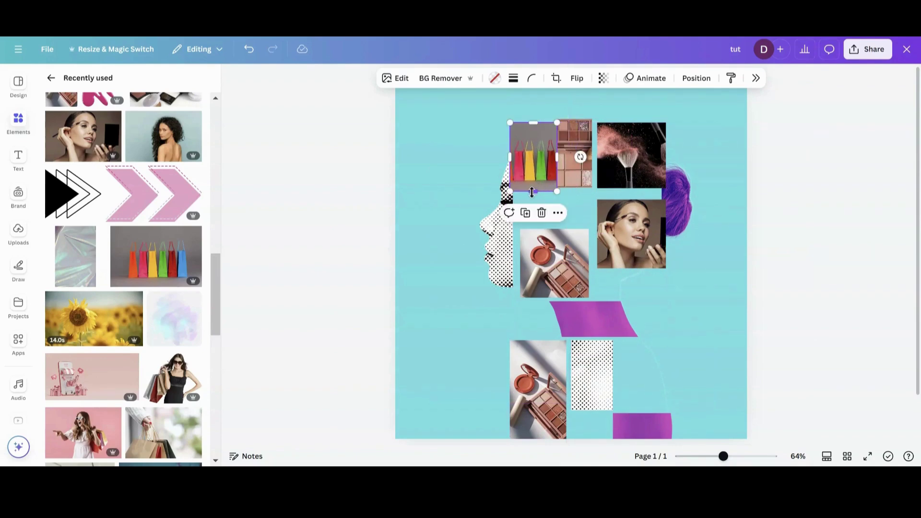
{"action": "left_click_drag", "start_coordinate": [531, 192], "coordinate": [533, 226]}
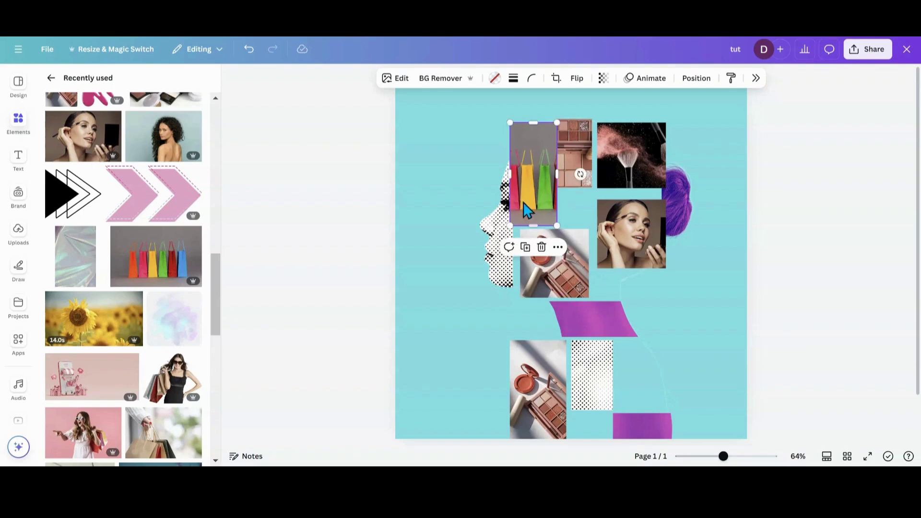
Stretch the eyeshadow palette frame taller and extend the woman's portrait frame down to the purple neck band.
{"action": "left_click_drag", "start_coordinate": [513, 175], "coordinate": [574, 200]}
{"action": "left_click_drag", "start_coordinate": [580, 152], "coordinate": [578, 110]}
{"action": "left_click", "coordinate": [630, 261]}
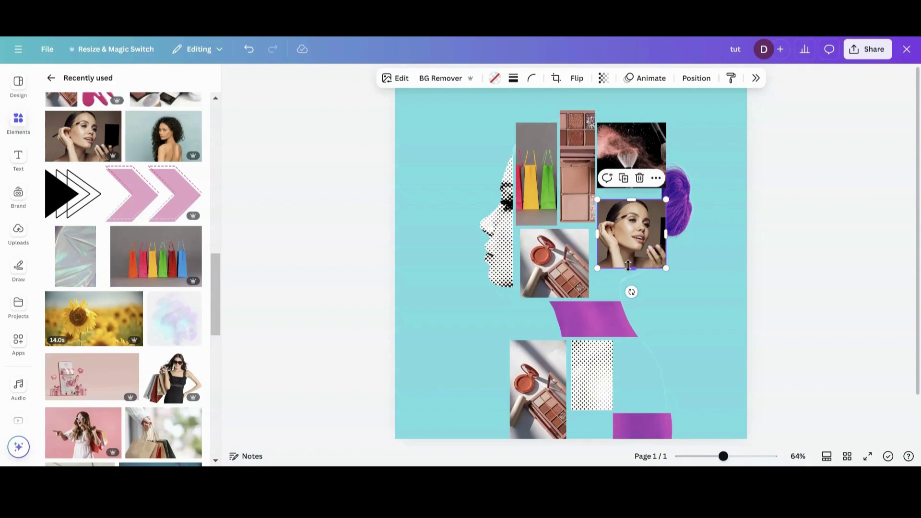
{"action": "left_click_drag", "start_coordinate": [629, 269], "coordinate": [630, 301]}
Widen the blush compact frame on both sides and extend the eyeshadow palette and powder brush frames downward to close the gaps.
{"action": "left_click", "coordinate": [586, 275]}
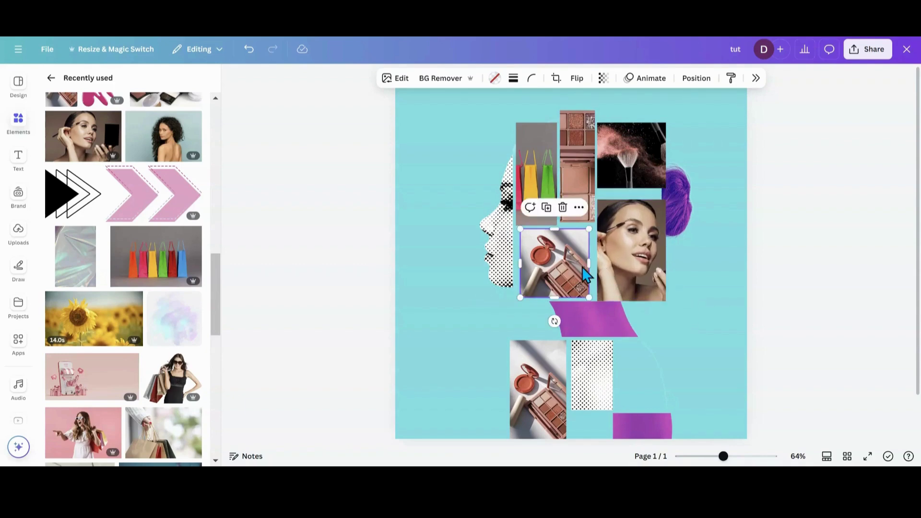
{"action": "left_click_drag", "start_coordinate": [593, 265], "coordinate": [598, 265]}
{"action": "left_click", "coordinate": [578, 191]}
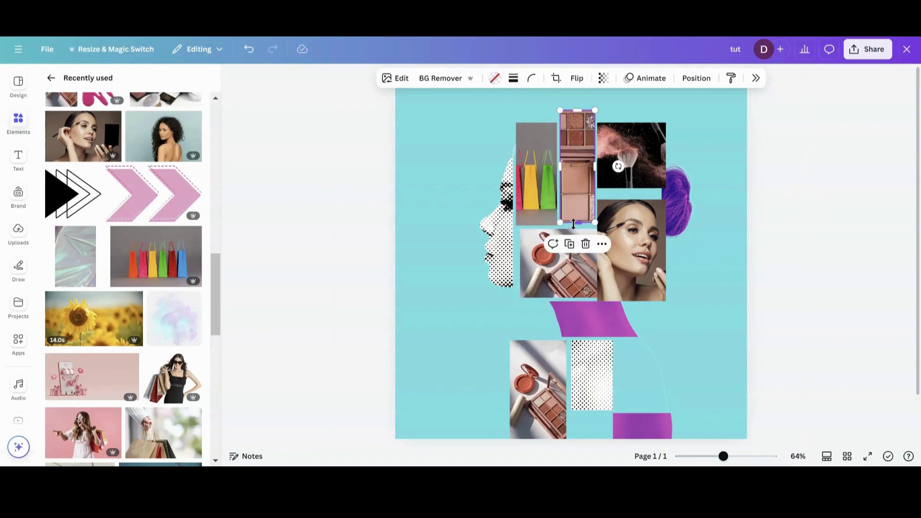
{"action": "mouse_move", "coordinate": [575, 224]}
{"action": "left_mouse_down"}
{"action": "mouse_move", "coordinate": [575, 245]}
{"action": "mouse_move", "coordinate": [575, 225]}
{"action": "left_mouse_up"}
{"action": "left_click", "coordinate": [555, 267]}
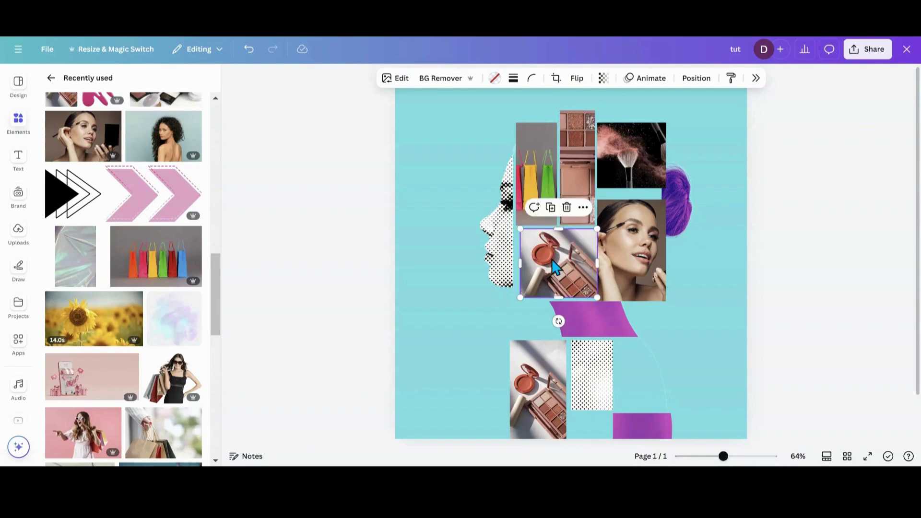
{"action": "left_click_drag", "start_coordinate": [518, 264], "coordinate": [516, 263]}
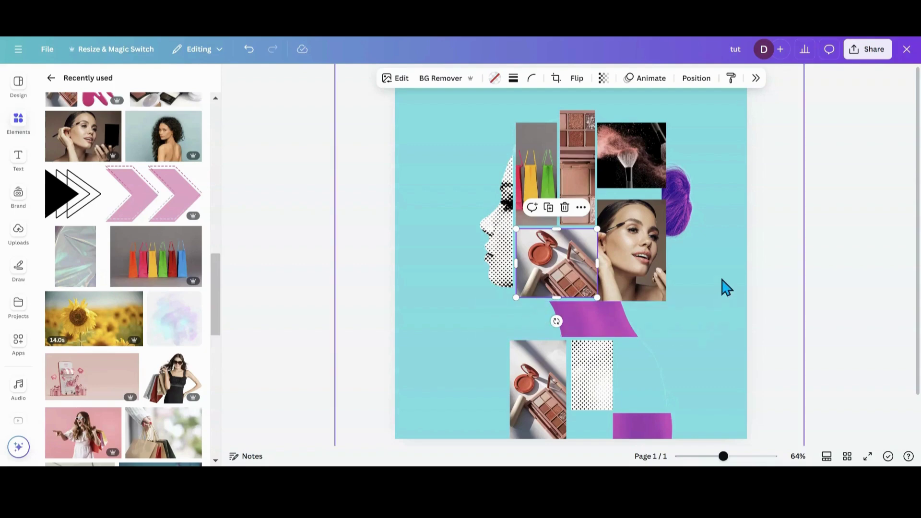
{"action": "left_click", "coordinate": [646, 178]}
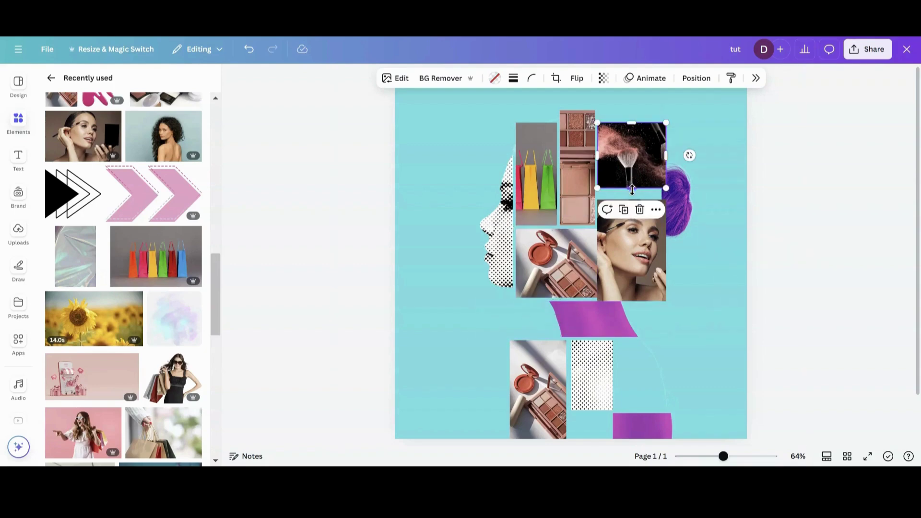
{"action": "left_click_drag", "start_coordinate": [632, 190], "coordinate": [632, 196]}
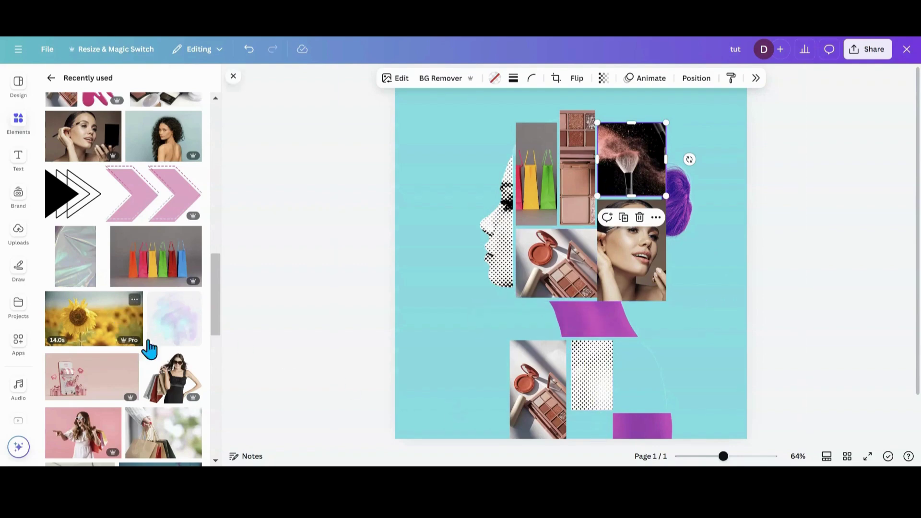
Duplicate the blush compact frame below the halftone block, filled with the woman in sunglasses photo and narrowed to the block's width.
{"action": "left_click", "coordinate": [541, 266]}
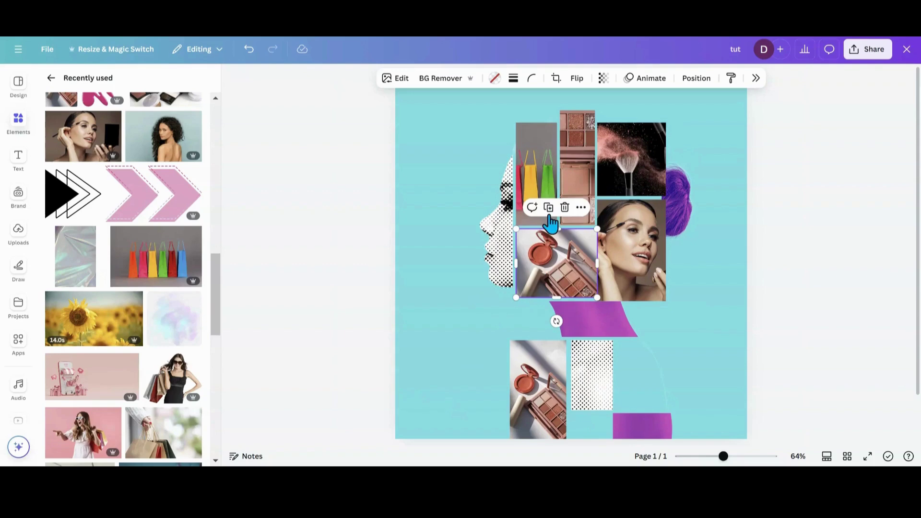
{"action": "left_click_drag", "start_coordinate": [551, 261], "coordinate": [592, 435]}
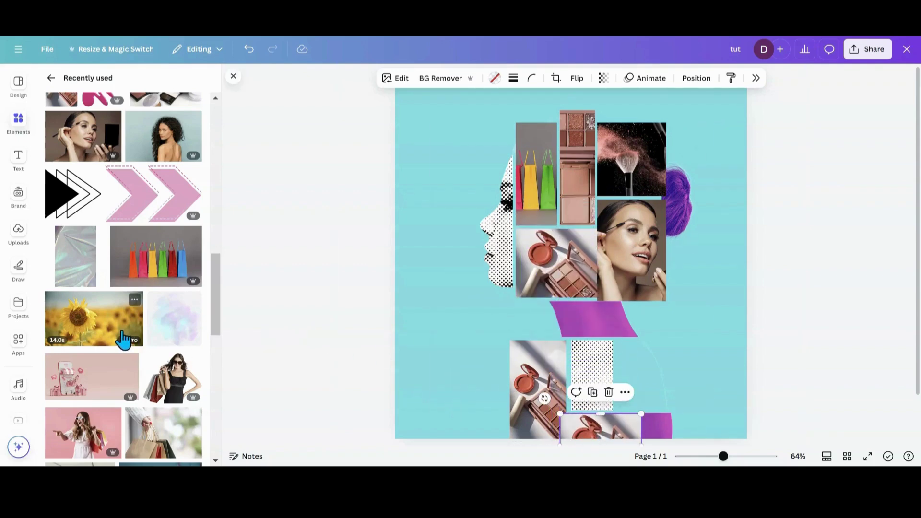
{"action": "scroll", "coordinate": [124, 338], "scroll_direction": "down", "scroll_amount": 2}
{"action": "scroll", "coordinate": [124, 338], "scroll_direction": "down", "scroll_amount": 4}
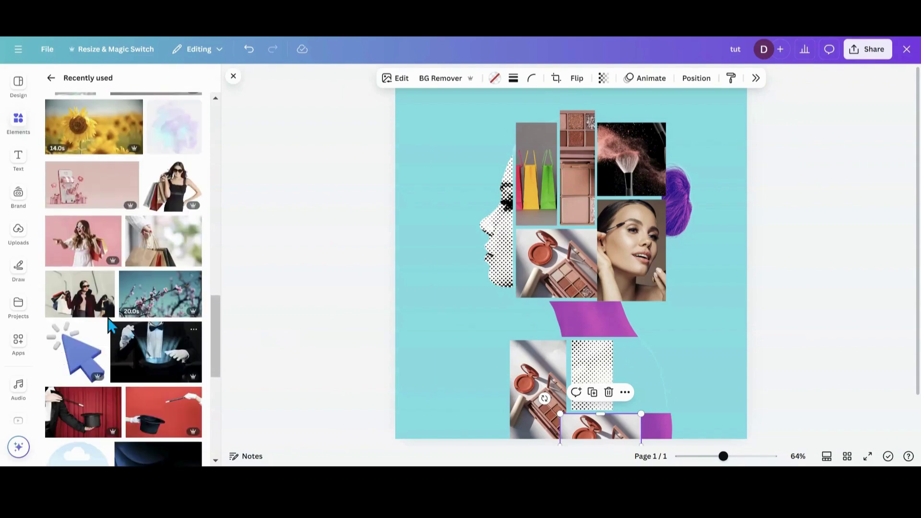
{"action": "left_click_drag", "start_coordinate": [73, 295], "coordinate": [616, 418]}
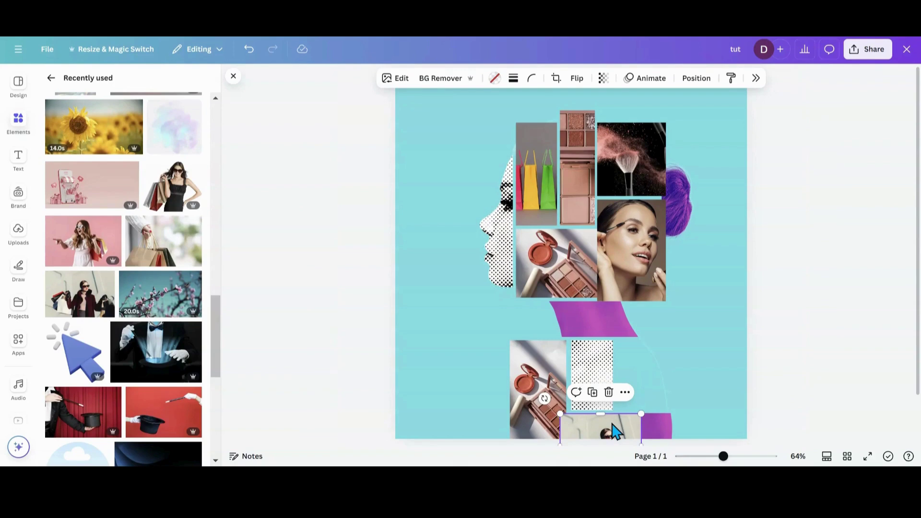
{"action": "left_click_drag", "start_coordinate": [643, 442], "coordinate": [571, 445]}
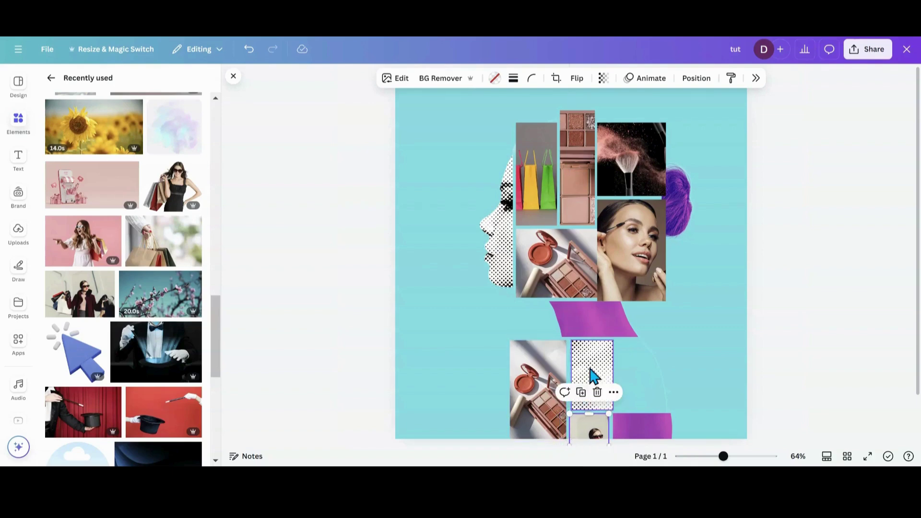
Nudge the halftone block slightly left and trim the blush compact frame's right edge to leave a thin gap beside the portrait.
{"action": "left_click", "coordinate": [594, 376]}
{"action": "left_click_drag", "start_coordinate": [583, 389], "coordinate": [579, 379]}
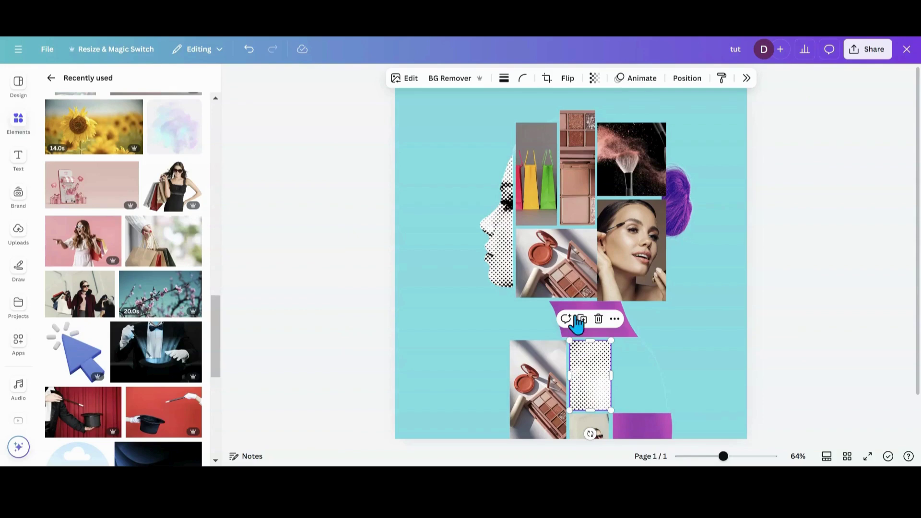
{"action": "left_click", "coordinate": [573, 286]}
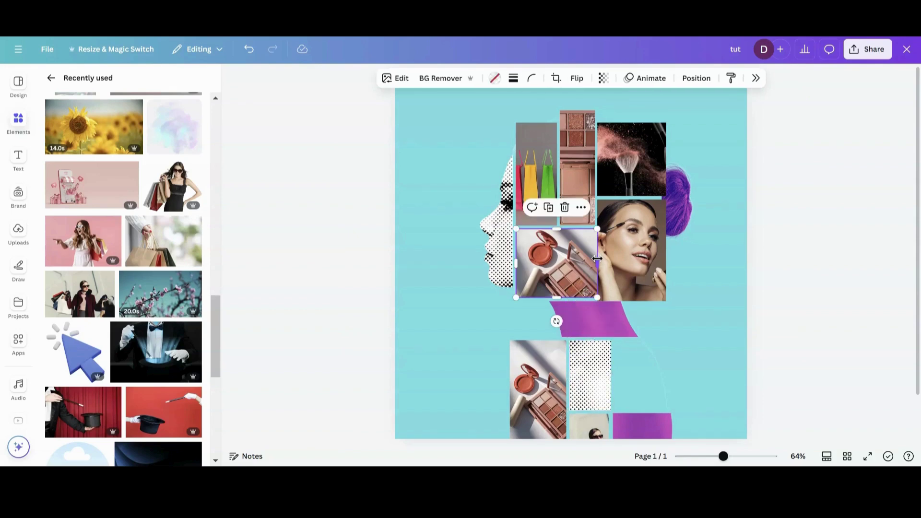
{"action": "left_click_drag", "start_coordinate": [597, 260], "coordinate": [595, 259]}
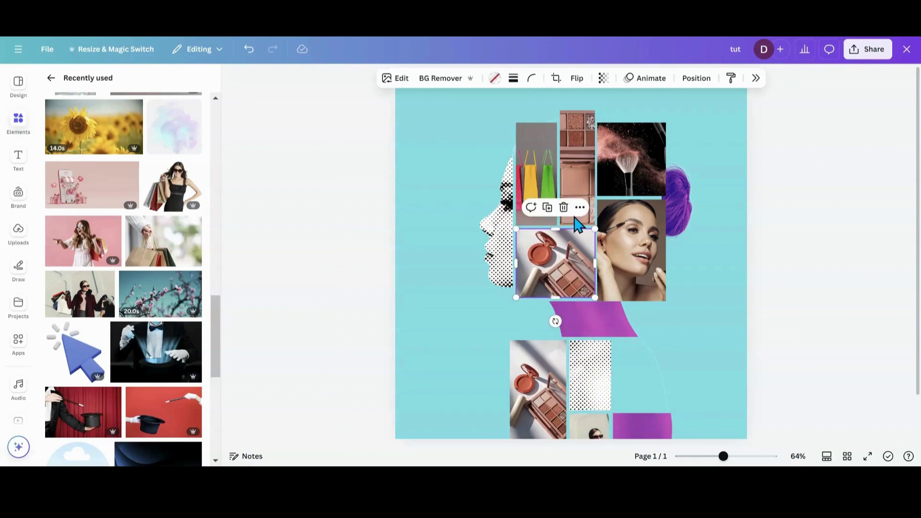
Trim the eyeshadow palette frame's lower edge slightly and extend the shopping bags frame upward at the forehead.
{"action": "left_click", "coordinate": [574, 220]}
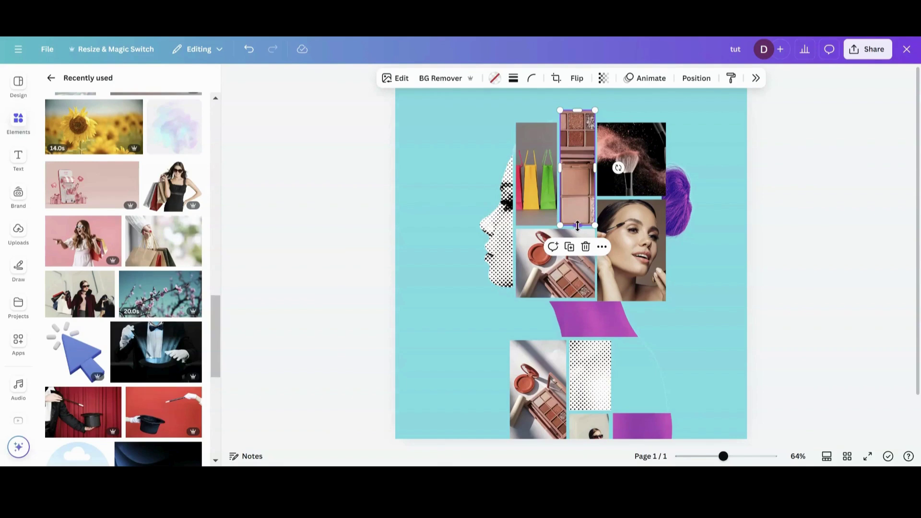
{"action": "left_click_drag", "start_coordinate": [578, 226], "coordinate": [577, 222]}
{"action": "left_click", "coordinate": [545, 126]}
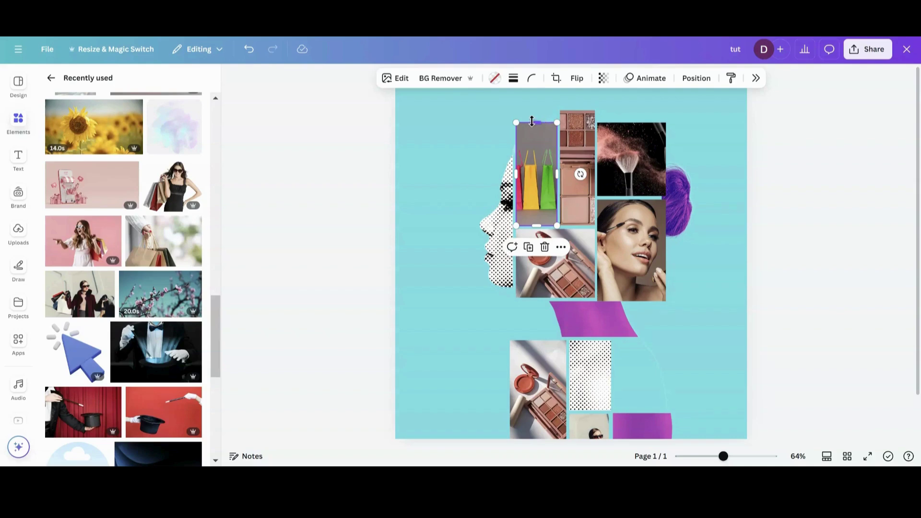
{"action": "left_click_drag", "start_coordinate": [532, 123], "coordinate": [532, 115]}
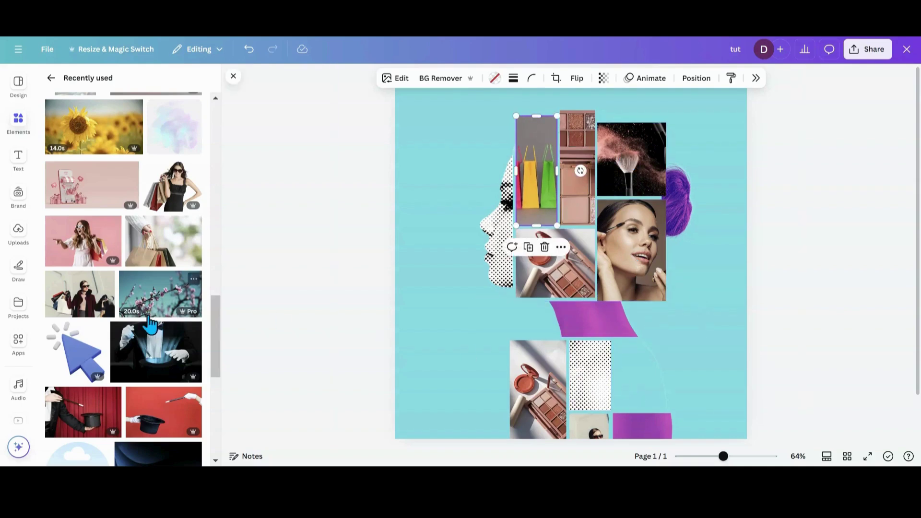
Duplicate the shopping bags frame onto the upper back beside the halftone block and widen it to cover the silhouette's edge.
{"action": "left_click", "coordinate": [529, 248]}
{"action": "left_click_drag", "start_coordinate": [537, 185], "coordinate": [683, 353]}
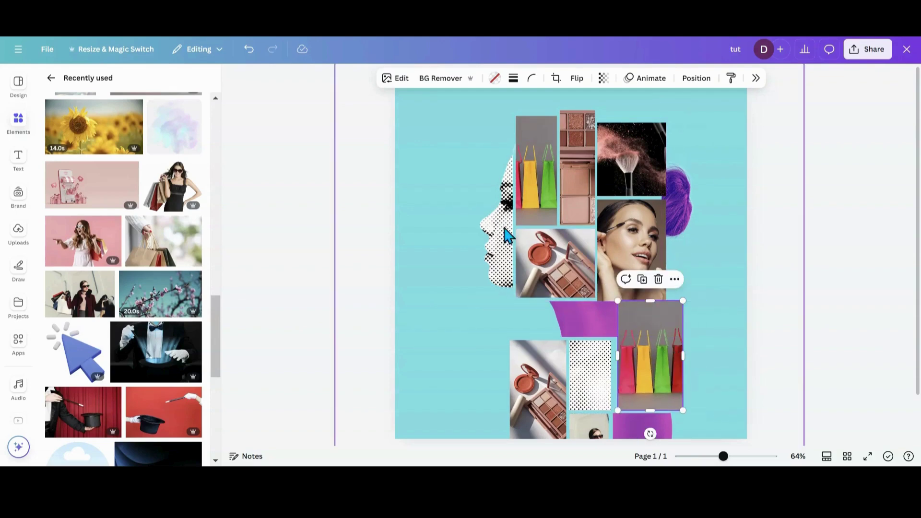
Select all the makeup and shopping photo frame layers and move them beneath the turquoise silhouette cutout.
{"action": "left_click", "coordinate": [696, 78]}
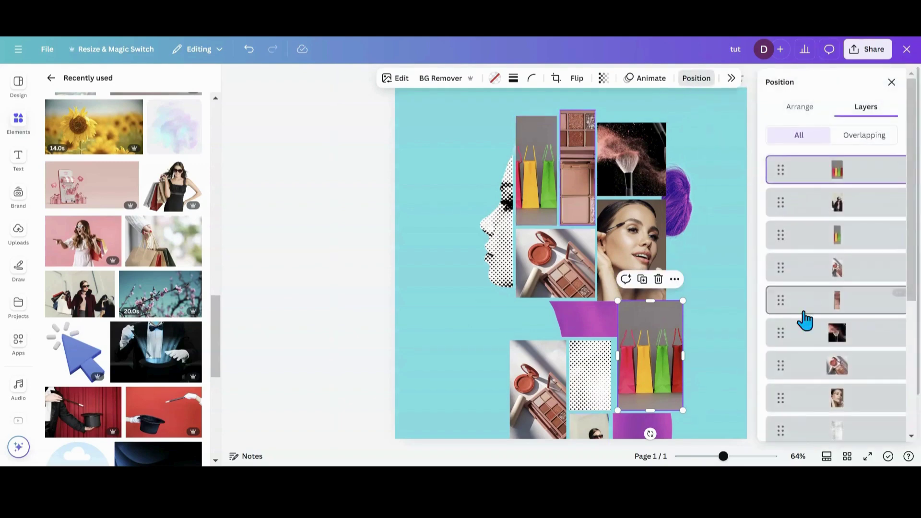
{"action": "left_click", "coordinate": [822, 406], "text": "shift"}
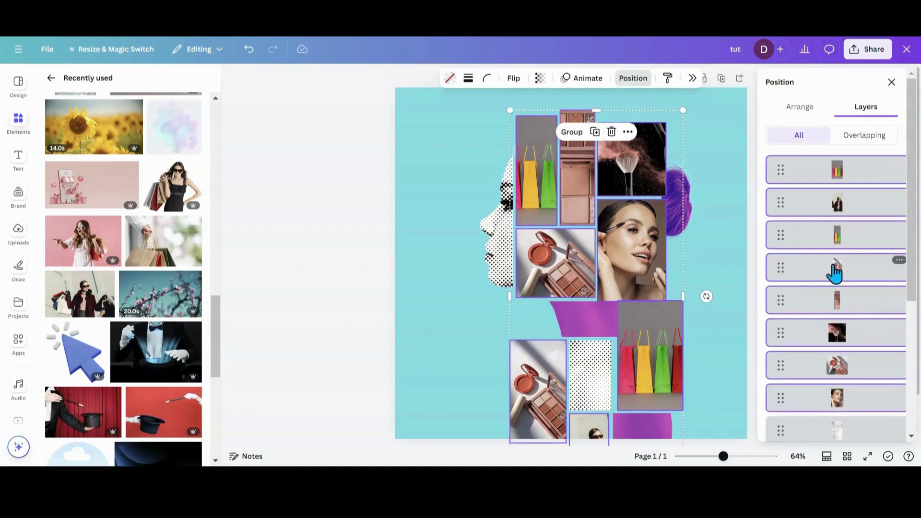
{"action": "left_click_drag", "start_coordinate": [828, 185], "coordinate": [839, 376]}
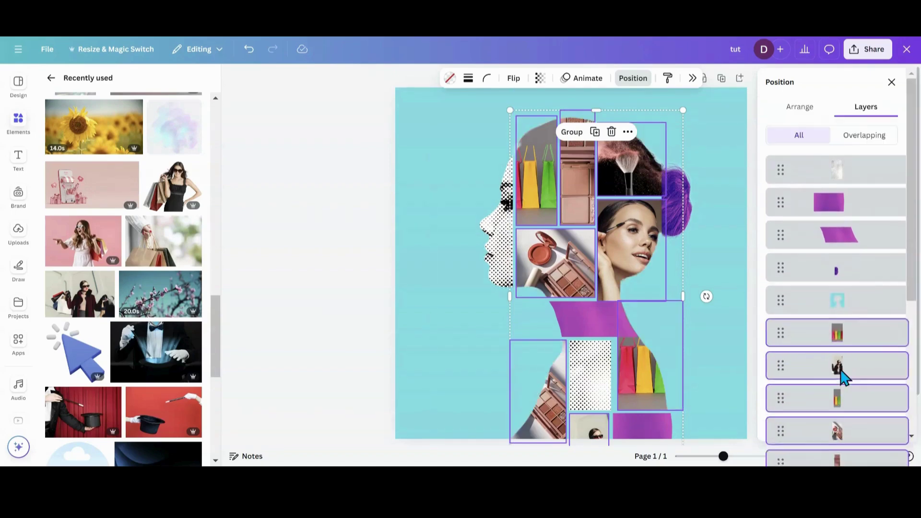
{"action": "left_click", "coordinate": [438, 292]}
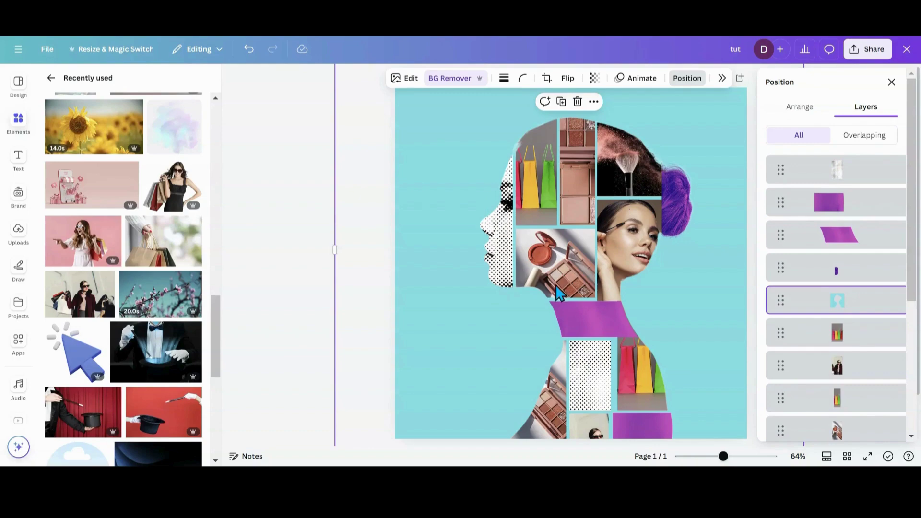
Fine-tune the lower edges of the blush compact and powder brush frames inside the head.
{"action": "scroll", "coordinate": [824, 329], "scroll_direction": "down", "scroll_amount": 5}
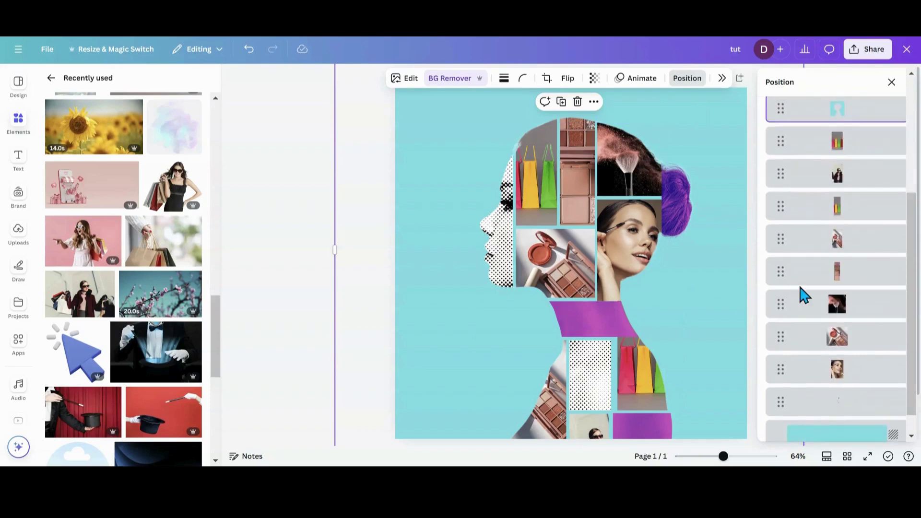
{"action": "left_click", "coordinate": [825, 342]}
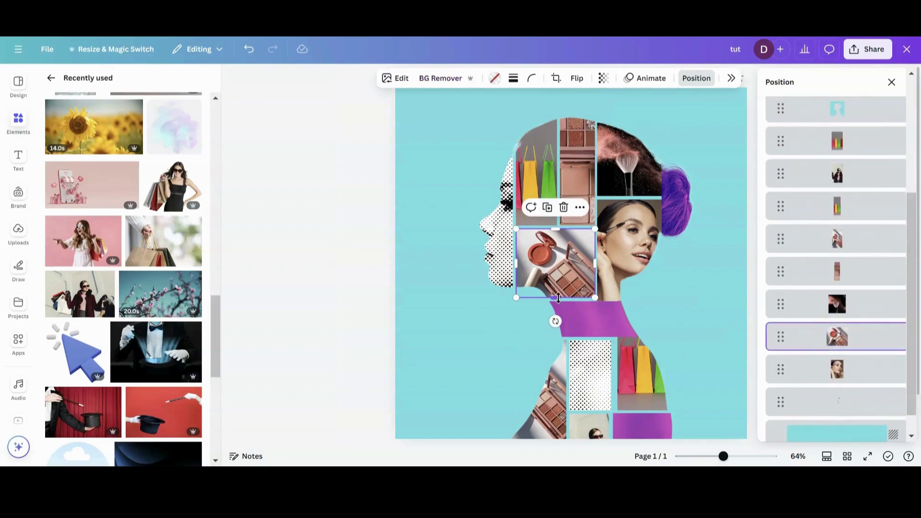
{"action": "left_click_drag", "start_coordinate": [558, 299], "coordinate": [558, 300]}
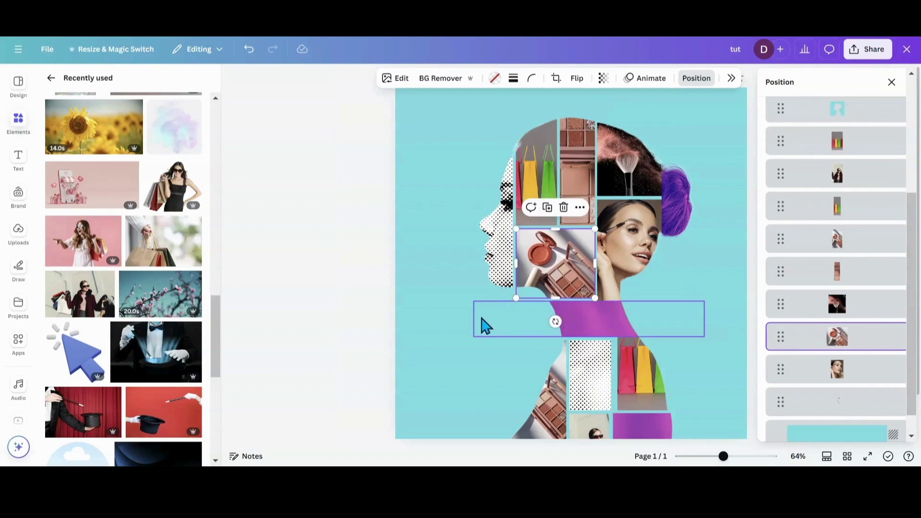
{"action": "left_click", "coordinate": [856, 317]}
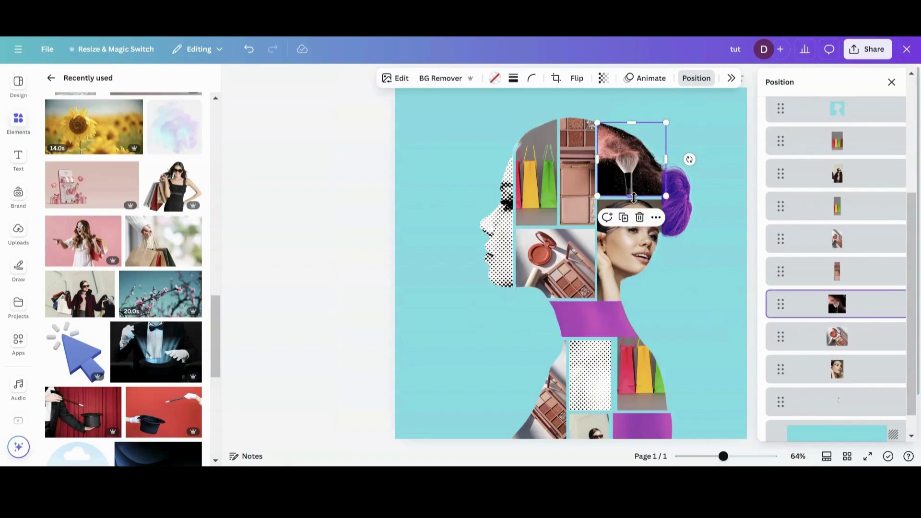
{"action": "left_click_drag", "start_coordinate": [632, 197], "coordinate": [631, 196]}
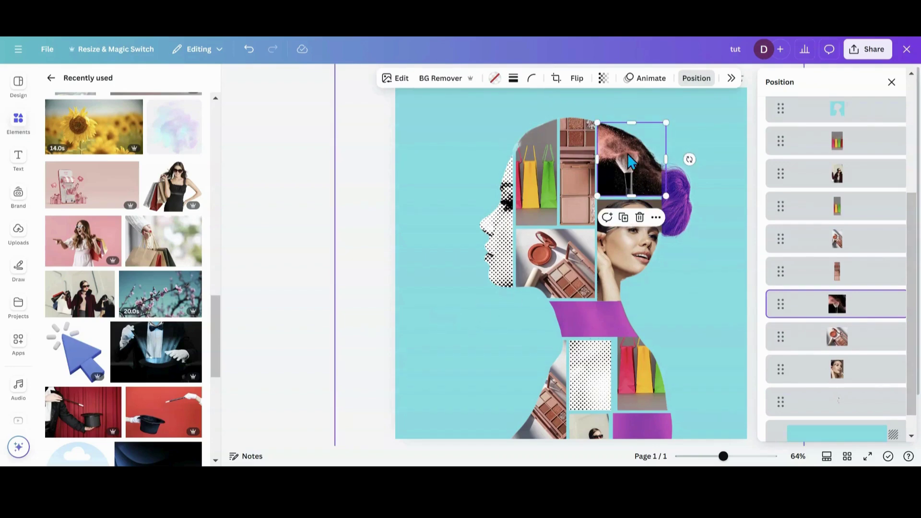
{"action": "left_click", "coordinate": [432, 214]}
{"action": "key", "text": "Escape"}
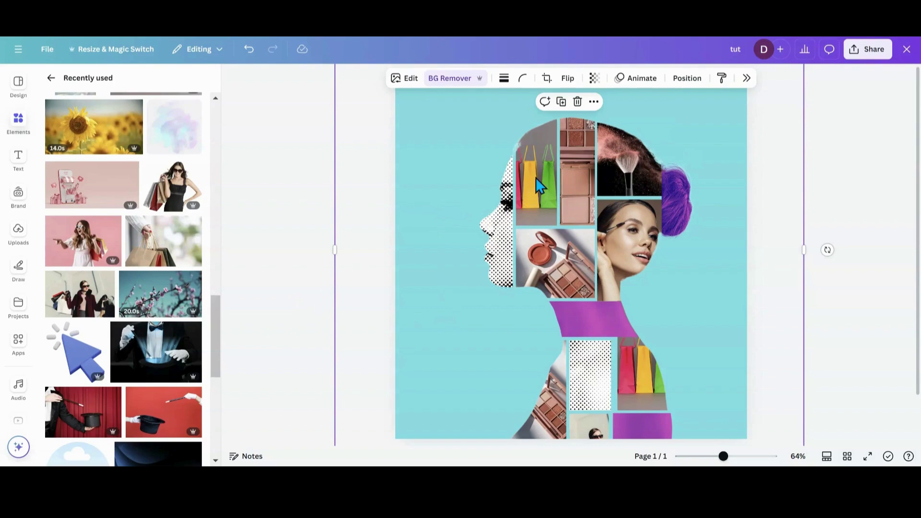
Shorten the forehead shopping bags frame from its upper edge and place a duplicate of it in the freed space above.
{"action": "left_click", "coordinate": [687, 79]}
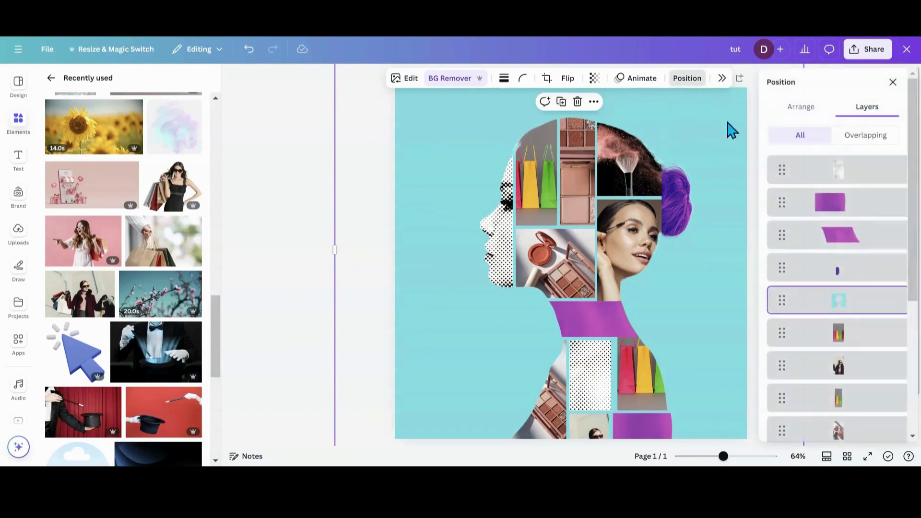
{"action": "left_click", "coordinate": [835, 333]}
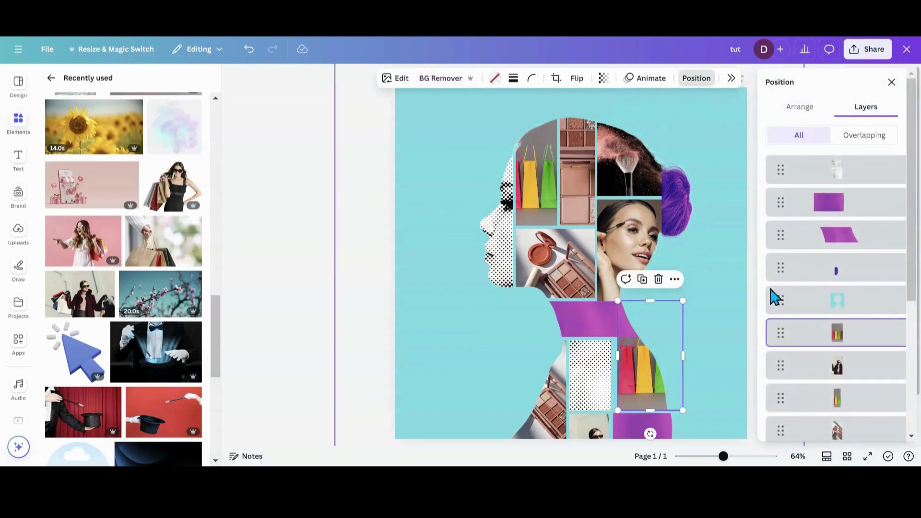
{"action": "scroll", "coordinate": [812, 336], "scroll_direction": "down", "scroll_amount": 3}
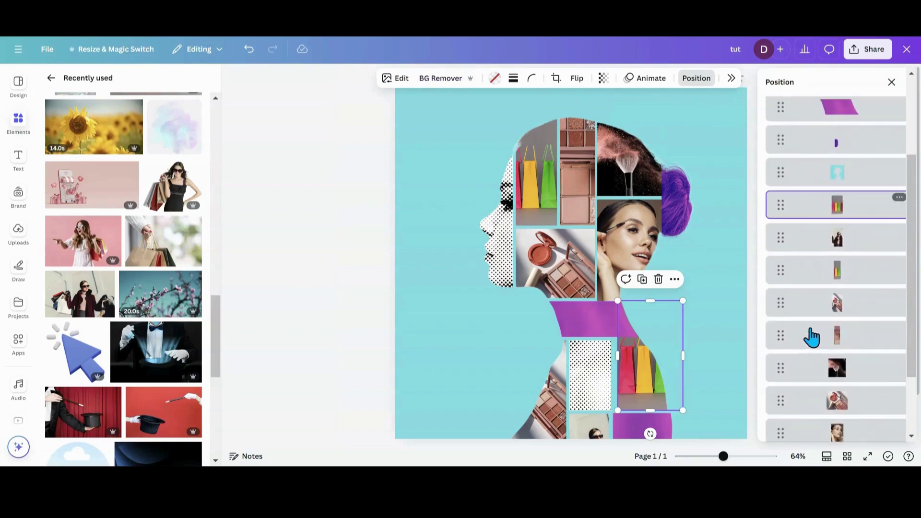
{"action": "left_click", "coordinate": [816, 272]}
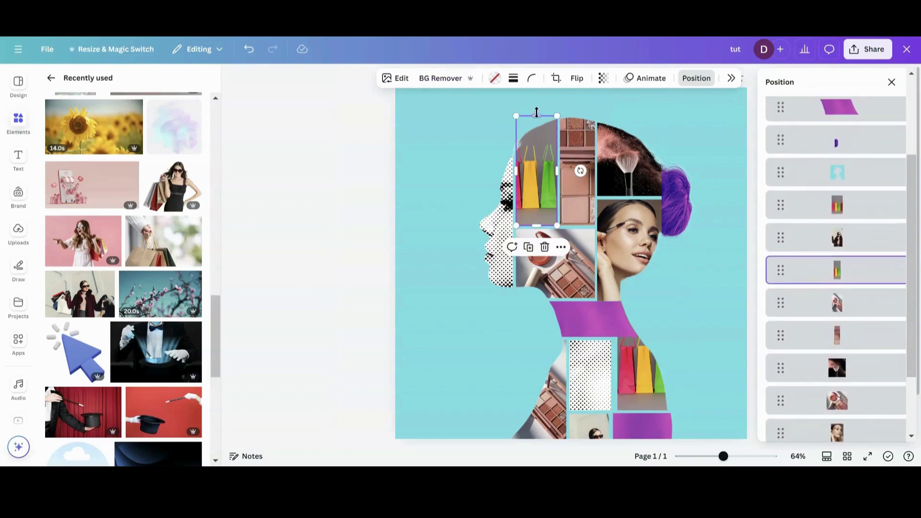
{"action": "mouse_move", "coordinate": [536, 116]}
{"action": "left_mouse_down"}
{"action": "mouse_move", "coordinate": [530, 169]}
{"action": "mouse_move", "coordinate": [525, 130]}
{"action": "left_mouse_up"}
{"action": "left_click", "coordinate": [528, 146]}
Add the gold glitter photo from the recently used elements and fill the duplicated forehead frame with it.
{"action": "scroll", "coordinate": [160, 265], "scroll_direction": "down", "scroll_amount": 3}
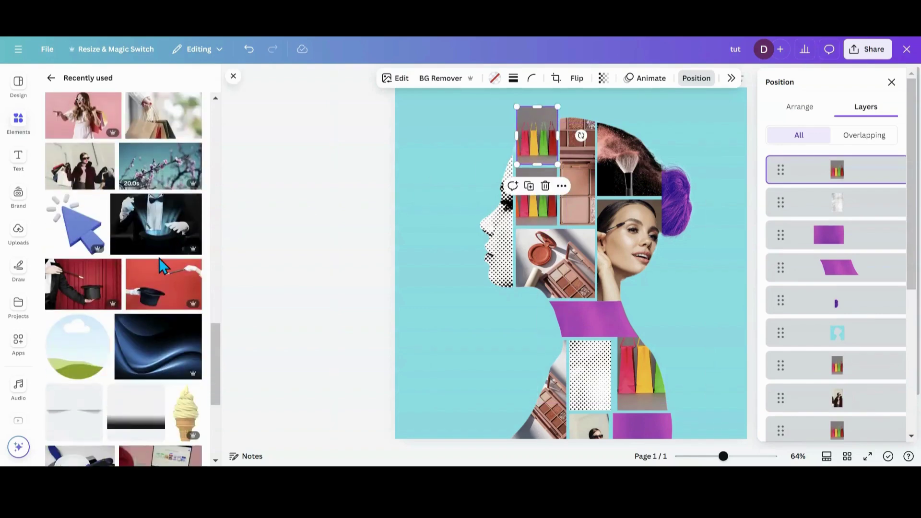
{"action": "scroll", "coordinate": [160, 261], "scroll_direction": "down", "scroll_amount": 7}
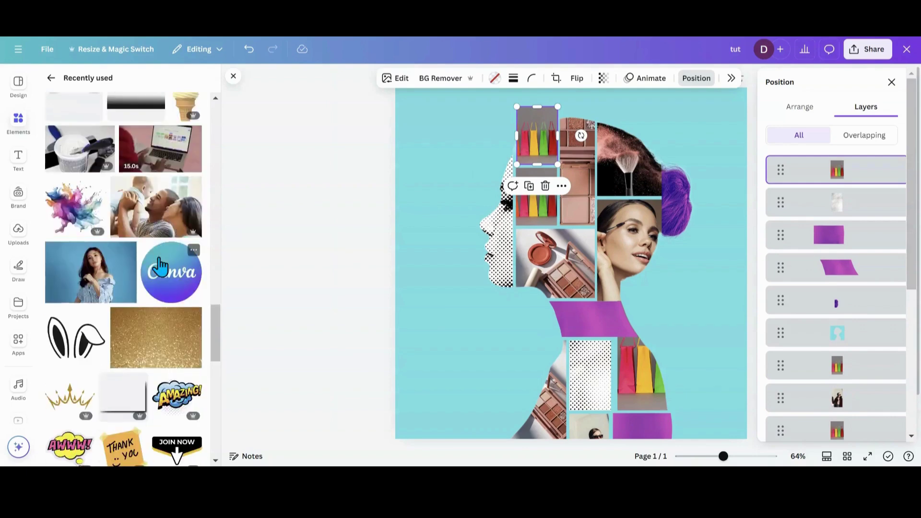
{"action": "scroll", "coordinate": [159, 267], "scroll_direction": "down", "scroll_amount": 2}
{"action": "left_click", "coordinate": [159, 267]}
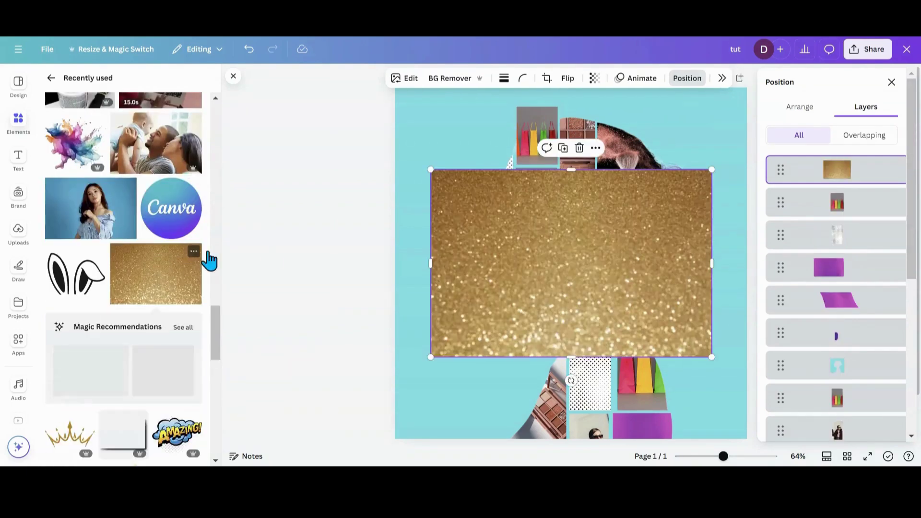
{"action": "left_click_drag", "start_coordinate": [612, 241], "coordinate": [528, 149]}
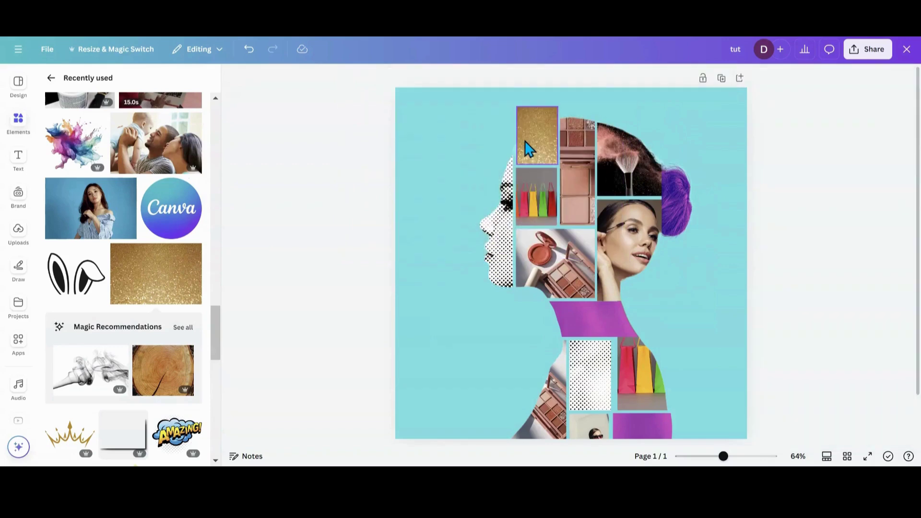
Trim the glitter frame's upper edge slightly and move it to the bottom of the layer order, beneath the turquoise cutout.
{"action": "left_click", "coordinate": [538, 136]}
{"action": "left_click_drag", "start_coordinate": [537, 108], "coordinate": [536, 111]}
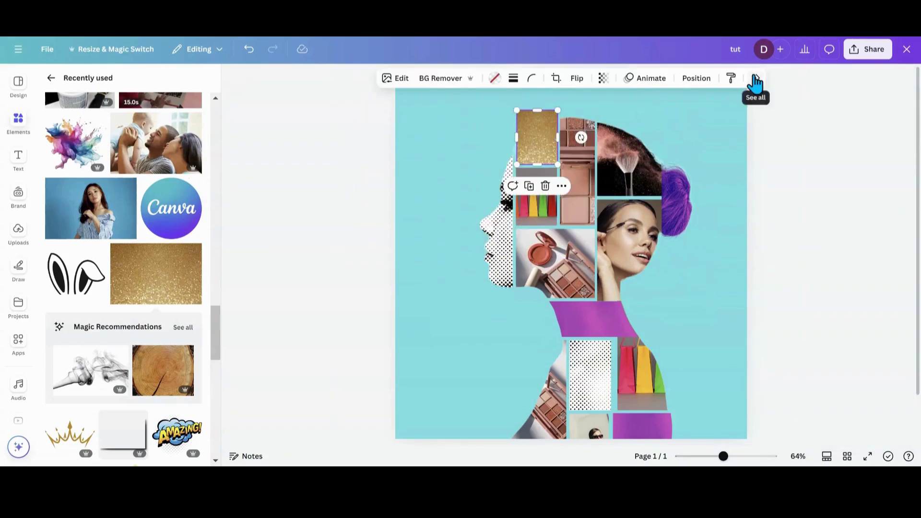
{"action": "left_click", "coordinate": [697, 79]}
{"action": "left_click_drag", "start_coordinate": [835, 181], "coordinate": [851, 405]}
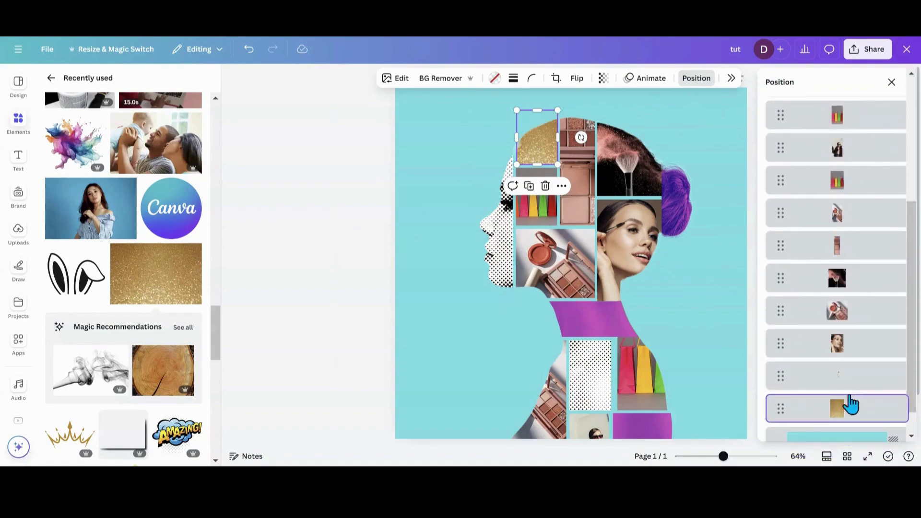
{"action": "left_click", "coordinate": [407, 373]}
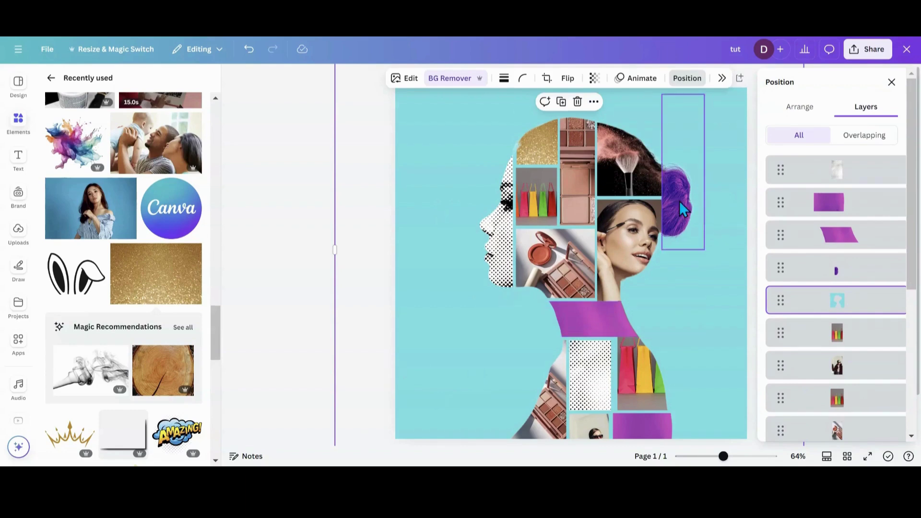
Narrow the powder brush and woman's face frames from the bun side to leave a thin gap beside the purple bun.
{"action": "scroll", "coordinate": [821, 309], "scroll_direction": "down", "scroll_amount": 5}
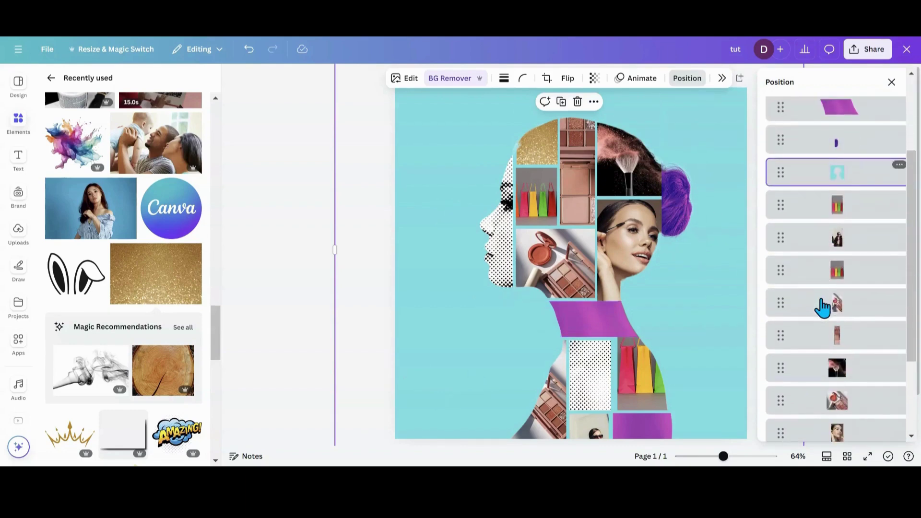
{"action": "left_click", "coordinate": [829, 307]}
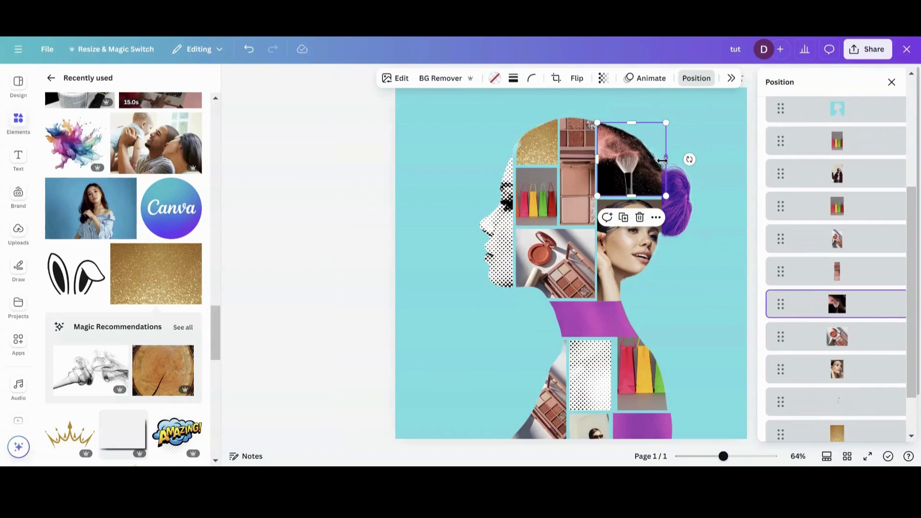
{"action": "left_click_drag", "start_coordinate": [666, 160], "coordinate": [657, 164]}
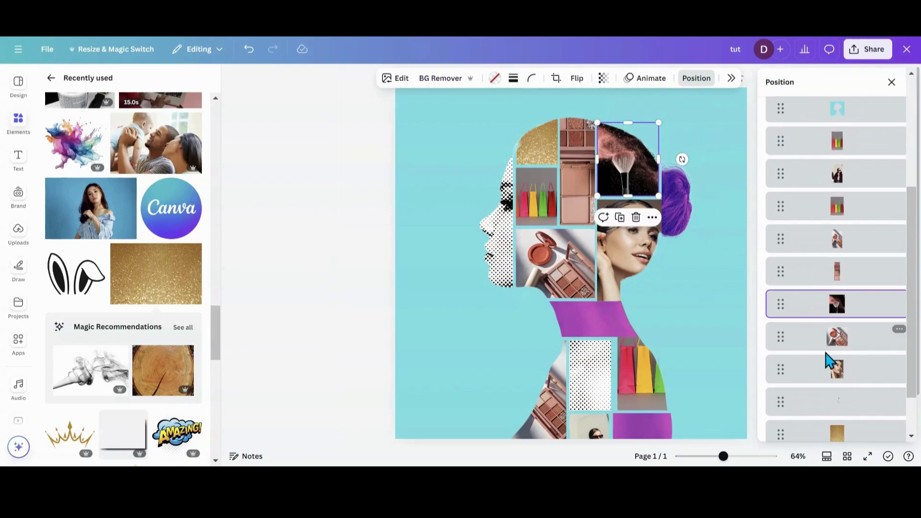
{"action": "left_click", "coordinate": [832, 369]}
{"action": "left_click_drag", "start_coordinate": [666, 250], "coordinate": [655, 248]}
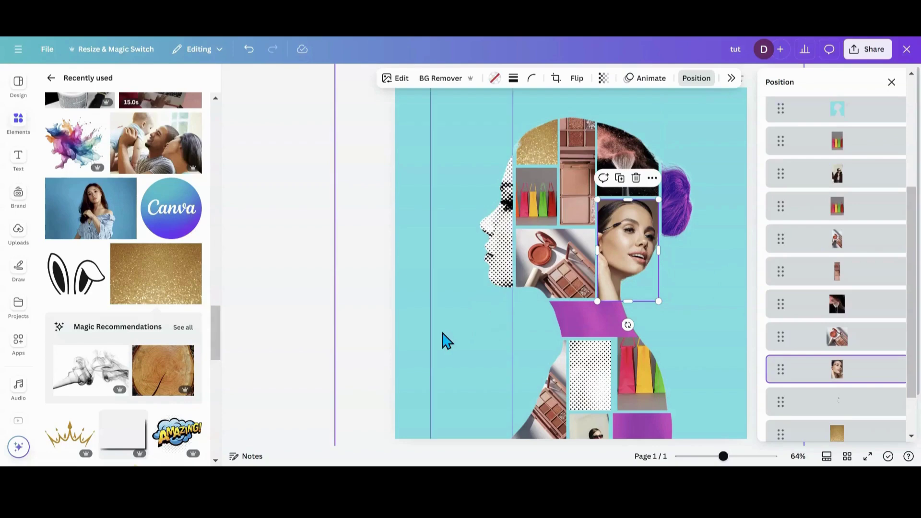
{"action": "left_click", "coordinate": [458, 308]}
Examine the whole portrait collage for even gaps between the pieces and look through its layer order.
{"action": "scroll", "coordinate": [468, 311], "scroll_direction": "down", "scroll_amount": 2}
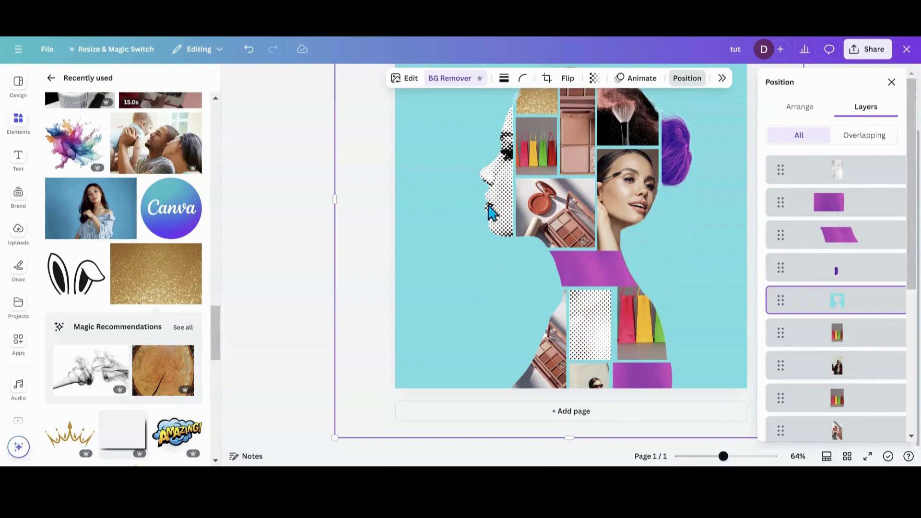
{"action": "scroll", "coordinate": [469, 246], "scroll_direction": "up", "scroll_amount": 3}
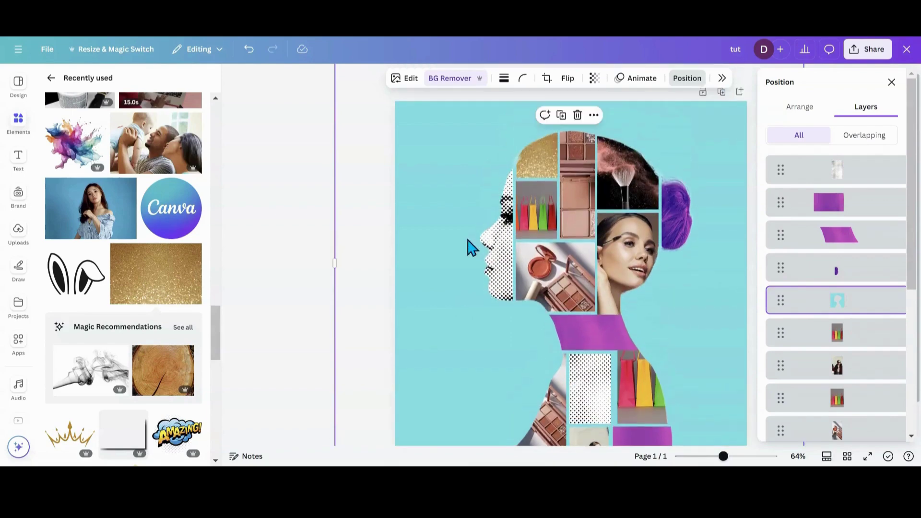
{"action": "scroll", "coordinate": [476, 252], "scroll_direction": "down", "scroll_amount": 3}
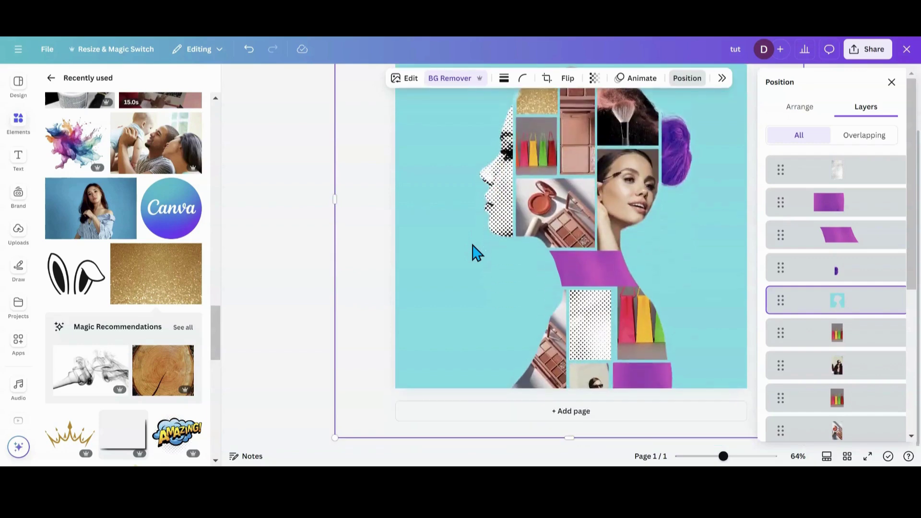
{"action": "scroll", "coordinate": [473, 253], "scroll_direction": "up", "scroll_amount": 3}
{"action": "scroll", "coordinate": [474, 251], "scroll_direction": "down", "scroll_amount": 2}
{"action": "scroll", "coordinate": [489, 252], "scroll_direction": "up", "scroll_amount": 2}
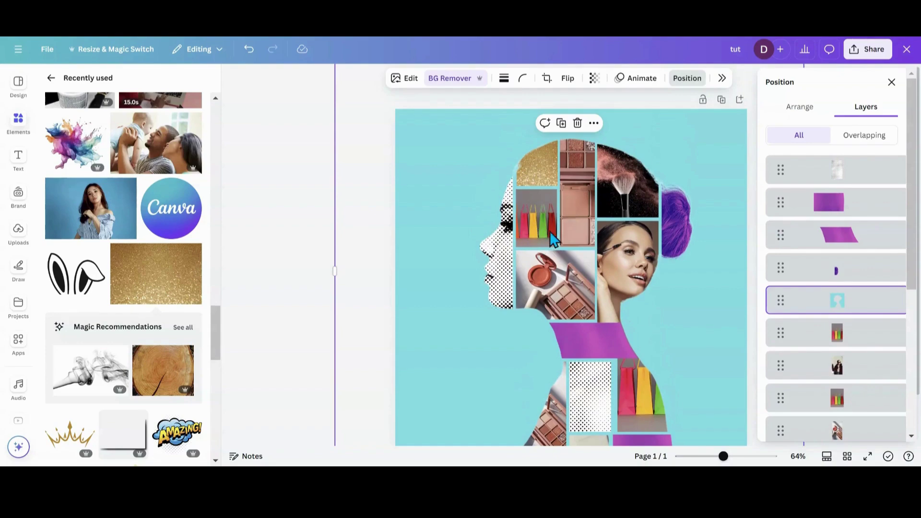
{"action": "scroll", "coordinate": [565, 287], "scroll_direction": "down", "scroll_amount": 3}
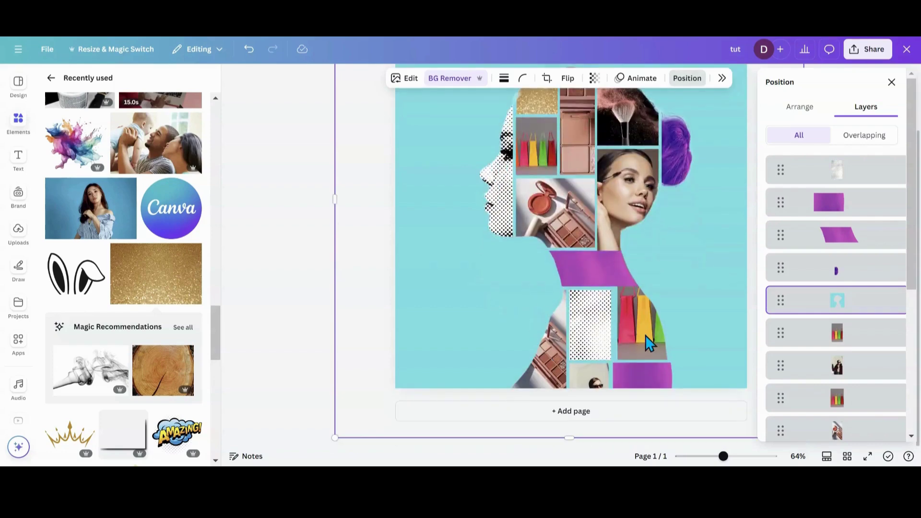
{"action": "scroll", "coordinate": [450, 301], "scroll_direction": "up", "scroll_amount": 3}
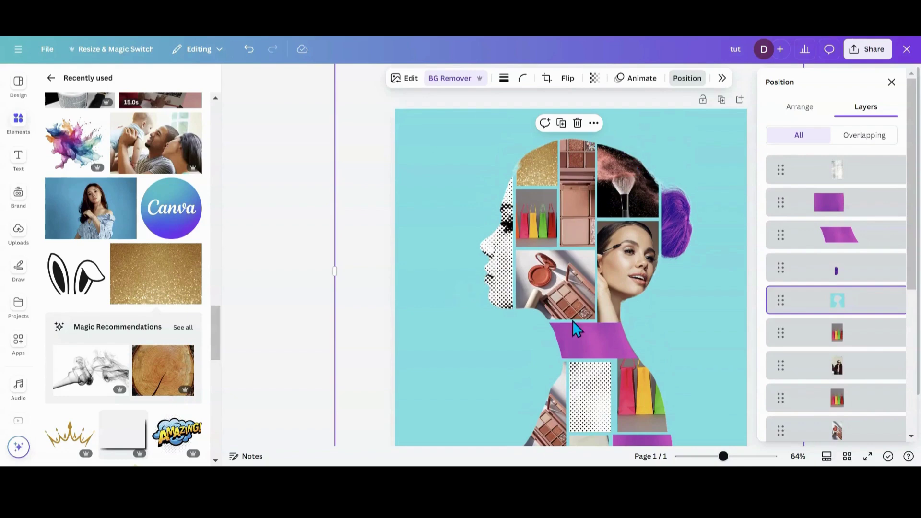
{"action": "scroll", "coordinate": [494, 354], "scroll_direction": "down", "scroll_amount": 3}
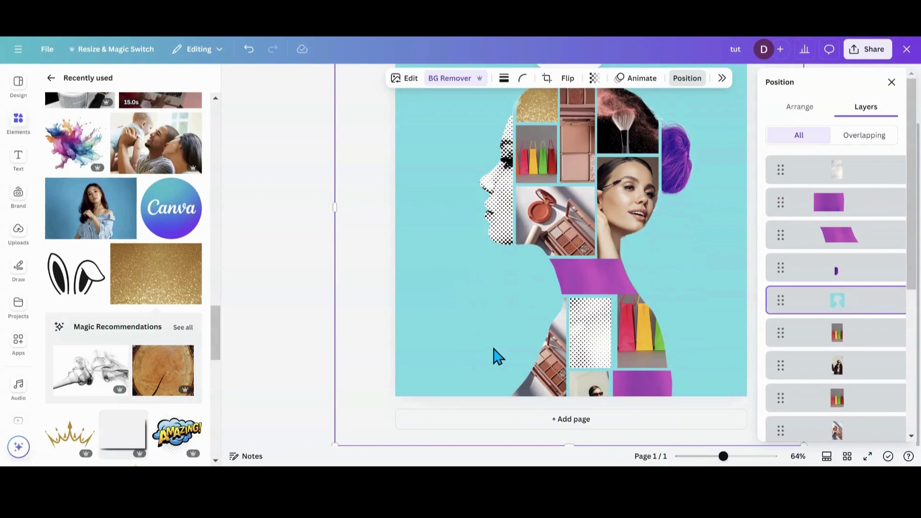
{"action": "scroll", "coordinate": [498, 356], "scroll_direction": "down", "scroll_amount": 1}
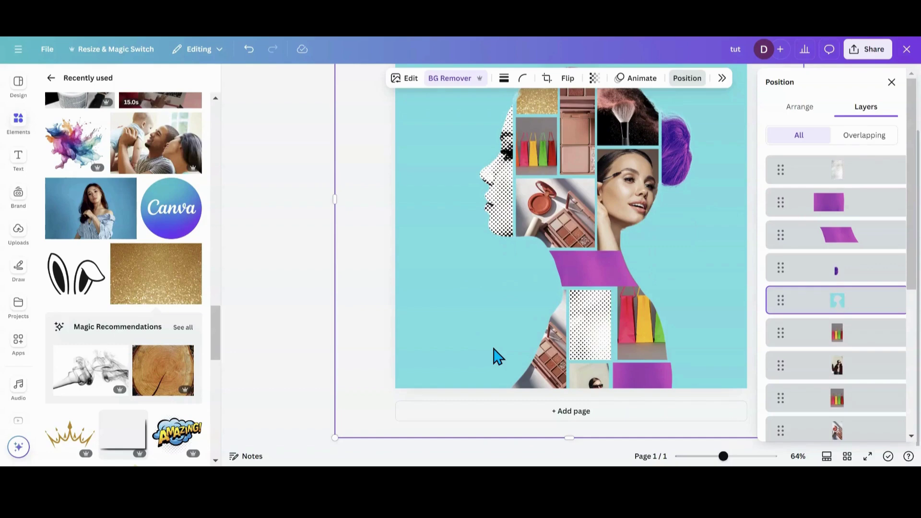
{"action": "scroll", "coordinate": [838, 336], "scroll_direction": "down", "scroll_amount": 5}
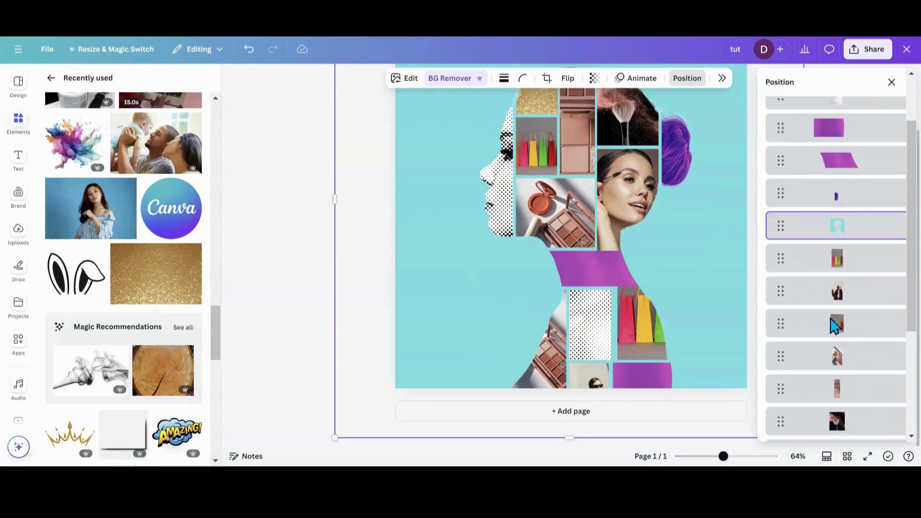
Trim the woman's face frame slightly along its lower edge to leave a gap above the purple neck piece.
{"action": "left_click", "coordinate": [837, 432]}
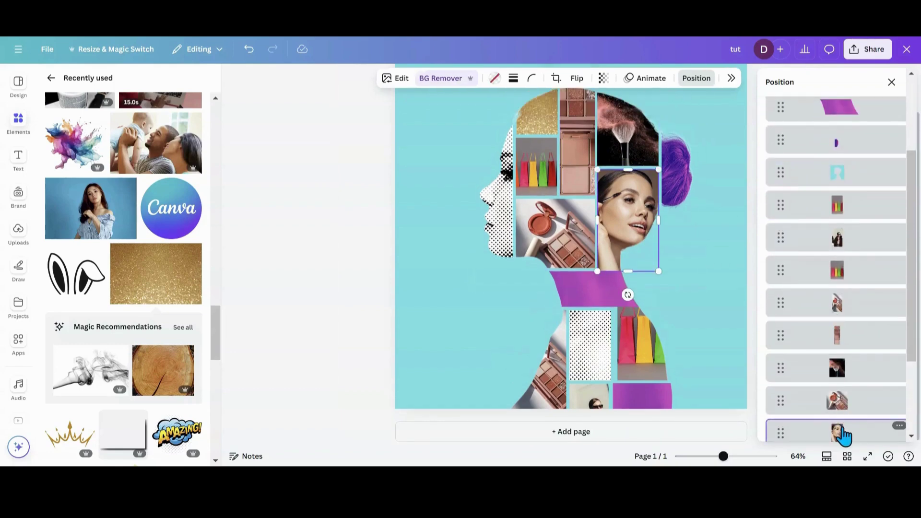
{"action": "left_click_drag", "start_coordinate": [627, 270], "coordinate": [627, 268]}
{"action": "left_click", "coordinate": [717, 292]}
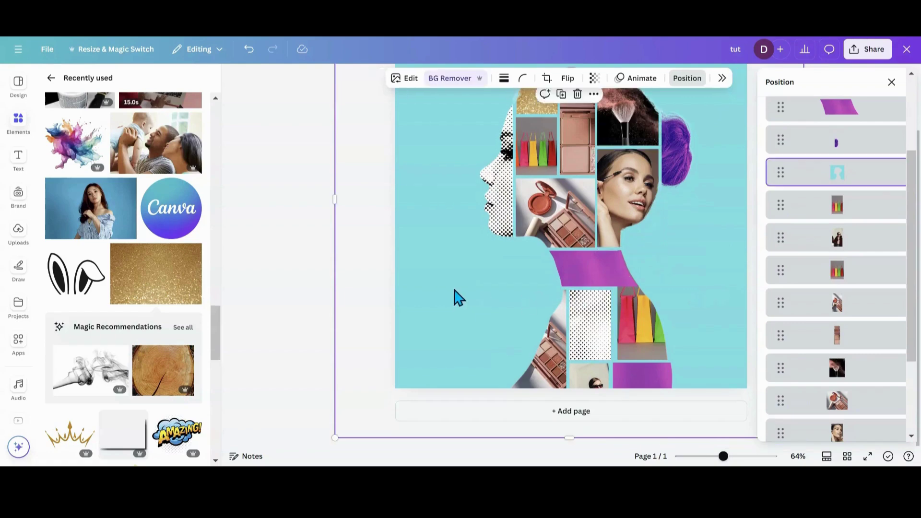
Review the portrait collage from head to shoulders, checking the spacing between the photo frames and the silhouette outline.
{"action": "scroll", "coordinate": [459, 297], "scroll_direction": "up", "scroll_amount": 3}
{"action": "scroll", "coordinate": [459, 297], "scroll_direction": "down", "scroll_amount": 1}
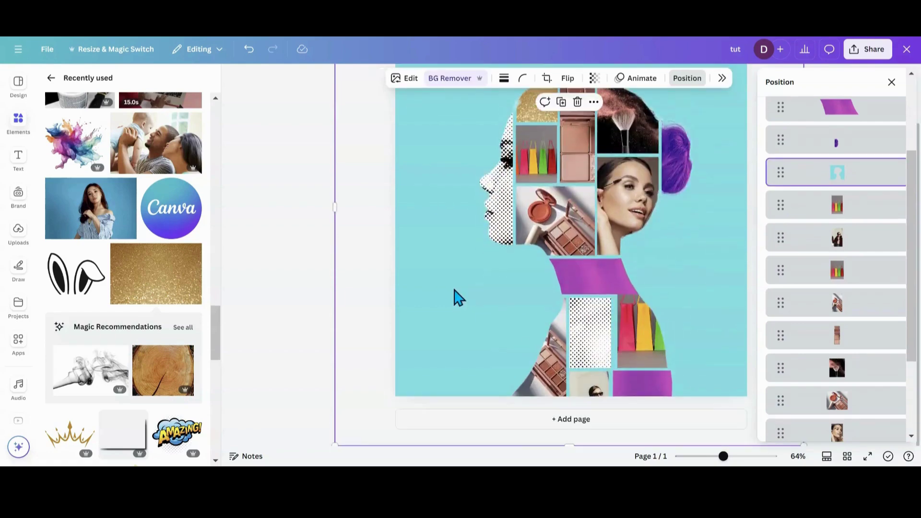
{"action": "scroll", "coordinate": [458, 297], "scroll_direction": "up", "scroll_amount": 1}
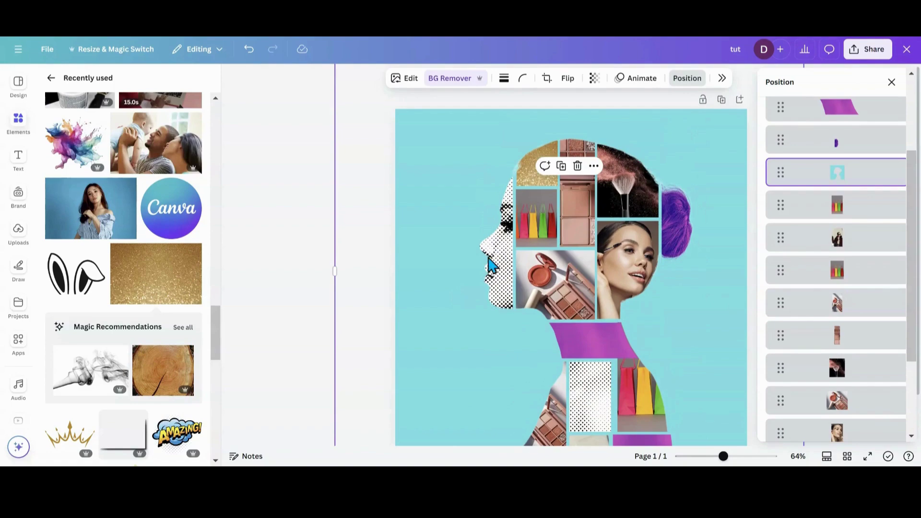
{"action": "scroll", "coordinate": [434, 321], "scroll_direction": "down", "scroll_amount": 1}
{"action": "scroll", "coordinate": [433, 321], "scroll_direction": "up", "scroll_amount": 1}
{"action": "scroll", "coordinate": [611, 305], "scroll_direction": "down", "scroll_amount": 1}
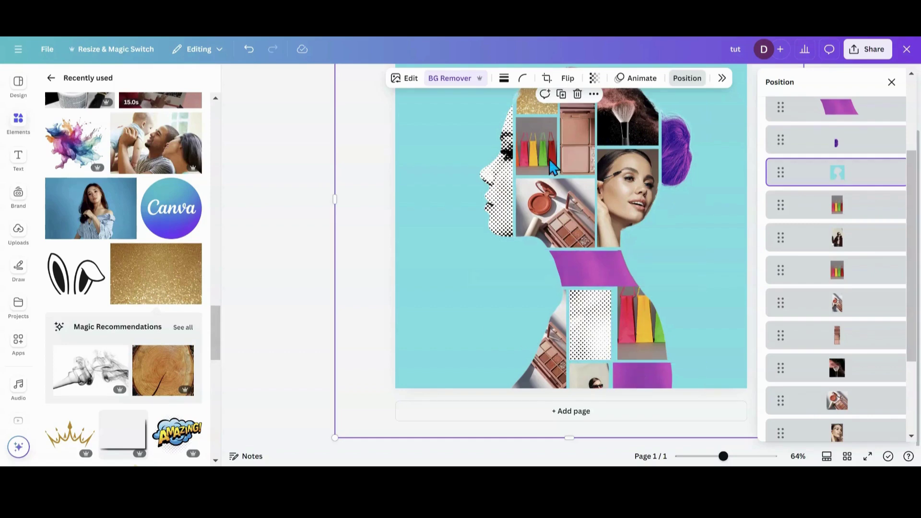
{"action": "scroll", "coordinate": [527, 216], "scroll_direction": "up", "scroll_amount": 3}
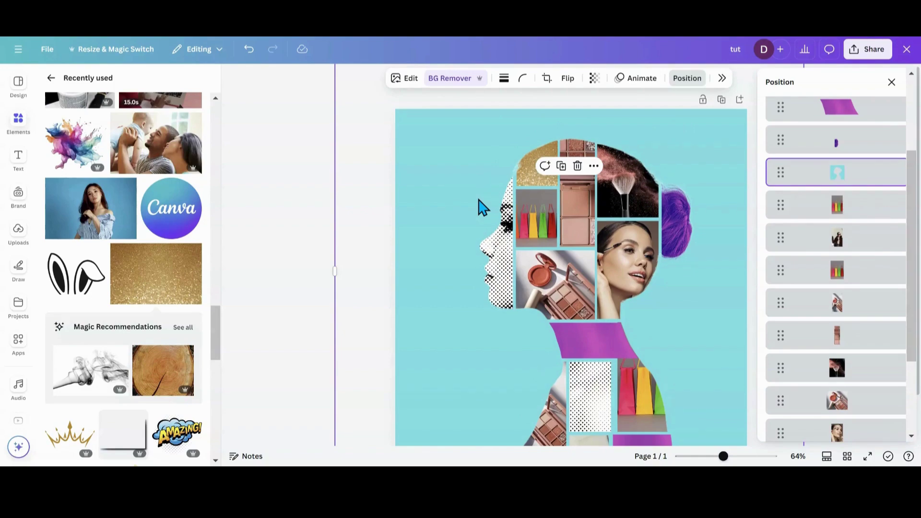
Lower the upper edge of the shoulder's shopping bags frame to just beneath the purple neck piece, so the smaller bags fit inside the silhouette.
{"action": "left_click", "coordinate": [856, 271]}
{"action": "scroll", "coordinate": [855, 279], "scroll_direction": "down", "scroll_amount": 2}
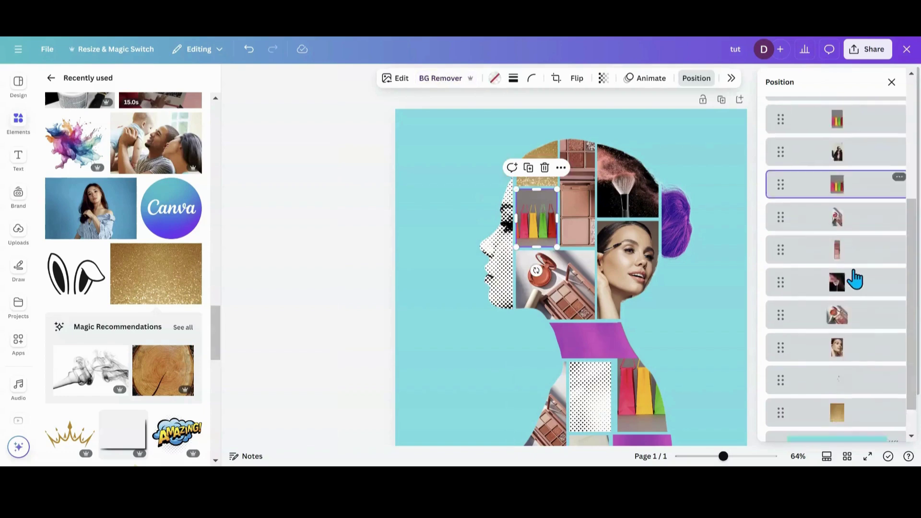
{"action": "scroll", "coordinate": [854, 288], "scroll_direction": "down", "scroll_amount": 1}
{"action": "scroll", "coordinate": [850, 303], "scroll_direction": "up", "scroll_amount": 3}
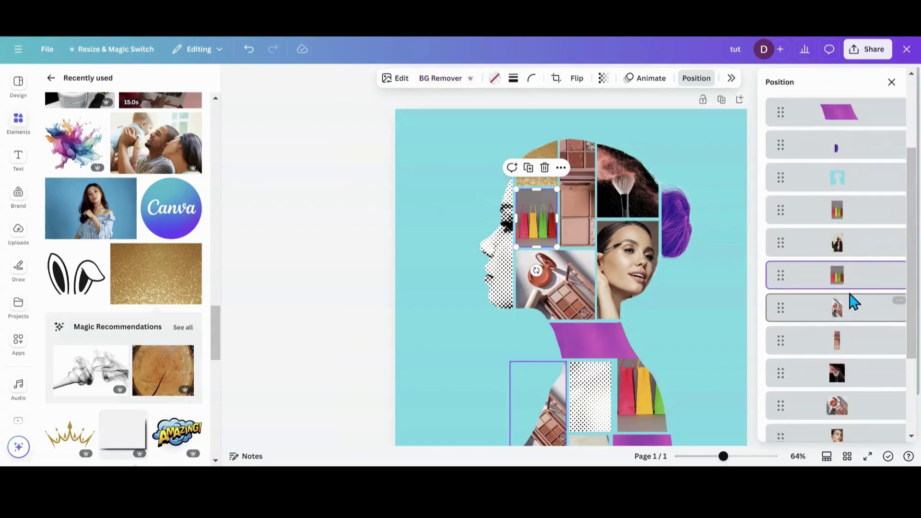
{"action": "left_click", "coordinate": [849, 229]}
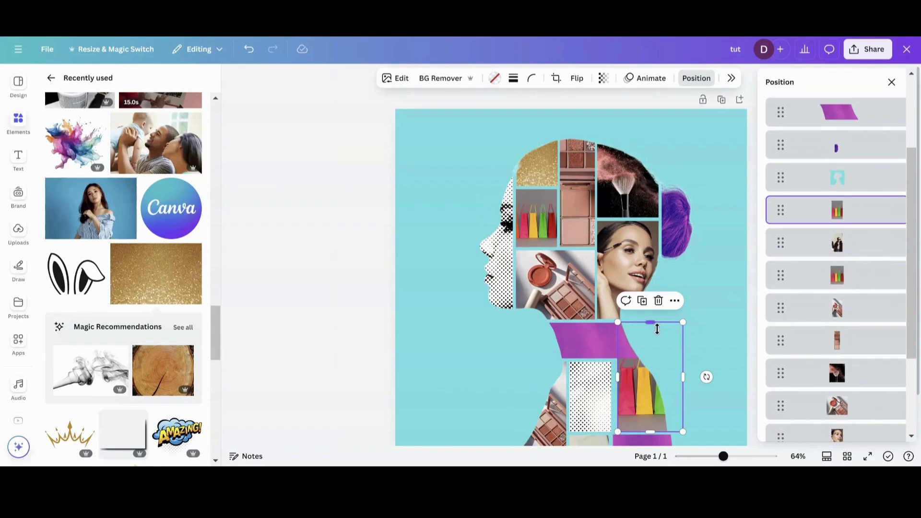
{"action": "left_click_drag", "start_coordinate": [657, 329], "coordinate": [645, 366]}
{"action": "left_click", "coordinate": [640, 401]}
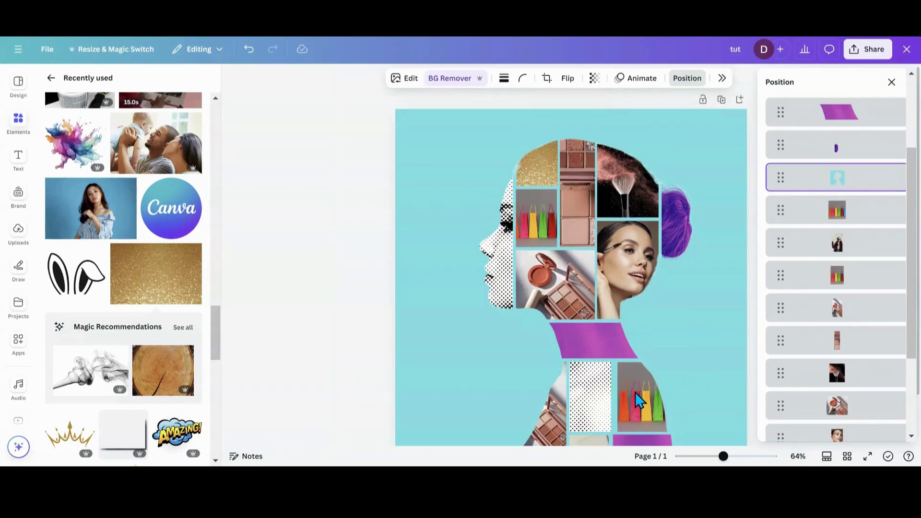
Nudge the shoulder's shopping bags frame five steps toward the halftone chest piece to narrow the gap between them.
{"action": "left_click", "coordinate": [829, 287]}
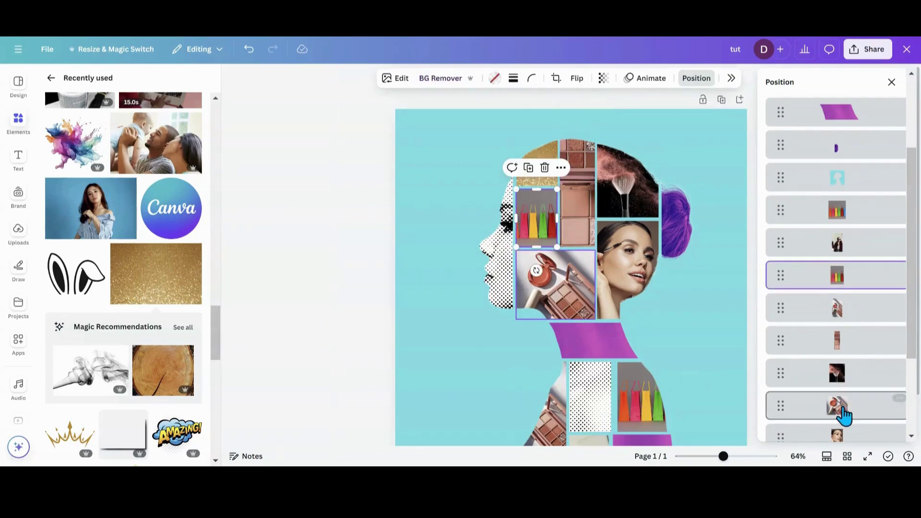
{"action": "scroll", "coordinate": [840, 412], "scroll_direction": "down", "scroll_amount": 4}
{"action": "scroll", "coordinate": [836, 355], "scroll_direction": "up", "scroll_amount": 2}
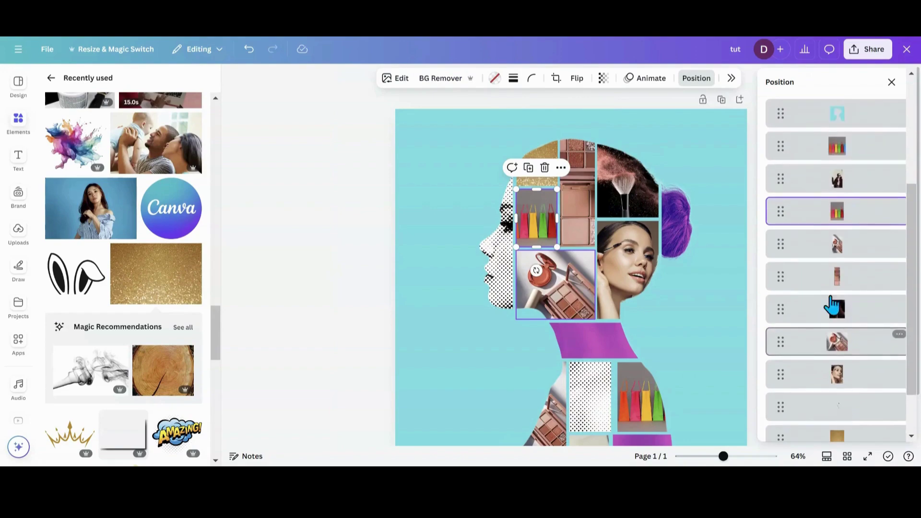
{"action": "left_click", "coordinate": [839, 156]}
{"action": "key", "text": "Left"}
{"action": "key", "text": "Left"}
{"action": "key", "text": "Left"}
{"action": "key", "text": "Left"}
{"action": "key", "text": "Left"}
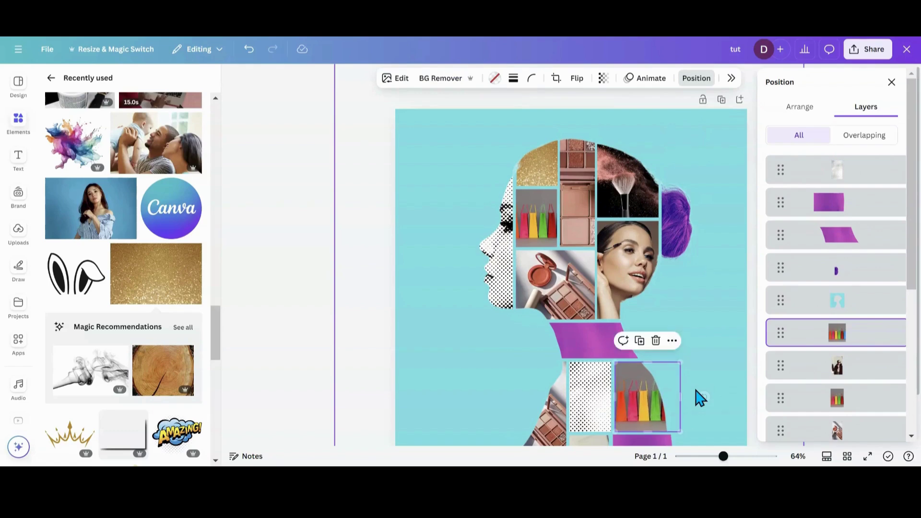
{"action": "left_click", "coordinate": [436, 357]}
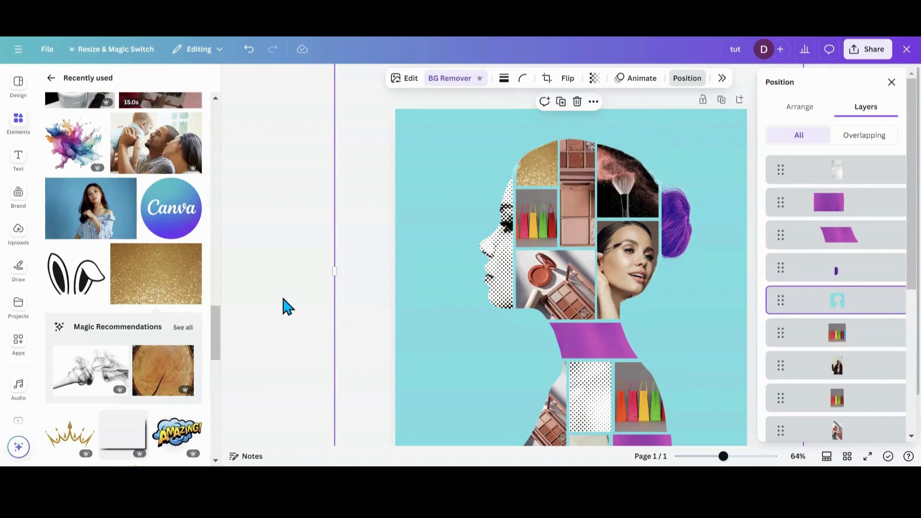
{"action": "scroll", "coordinate": [286, 306], "scroll_direction": "down", "scroll_amount": 1}
{"action": "scroll", "coordinate": [286, 306], "scroll_direction": "up", "scroll_amount": 1}
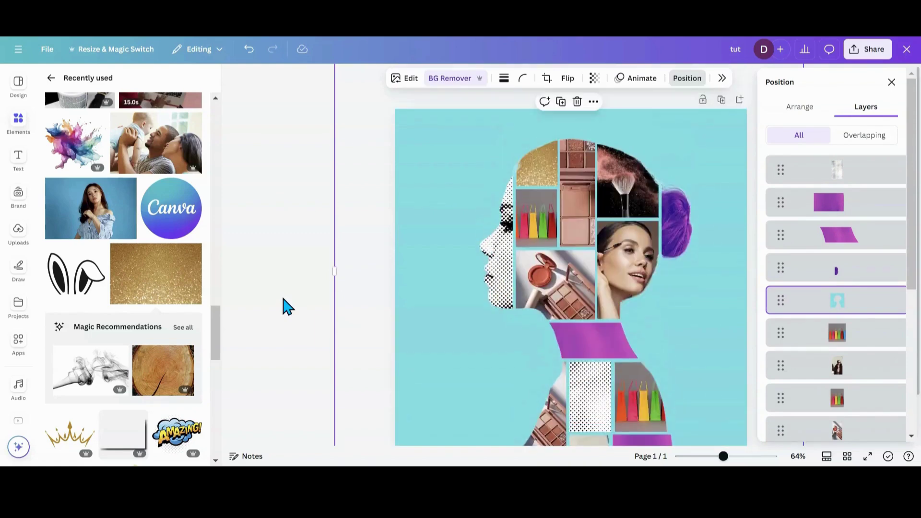